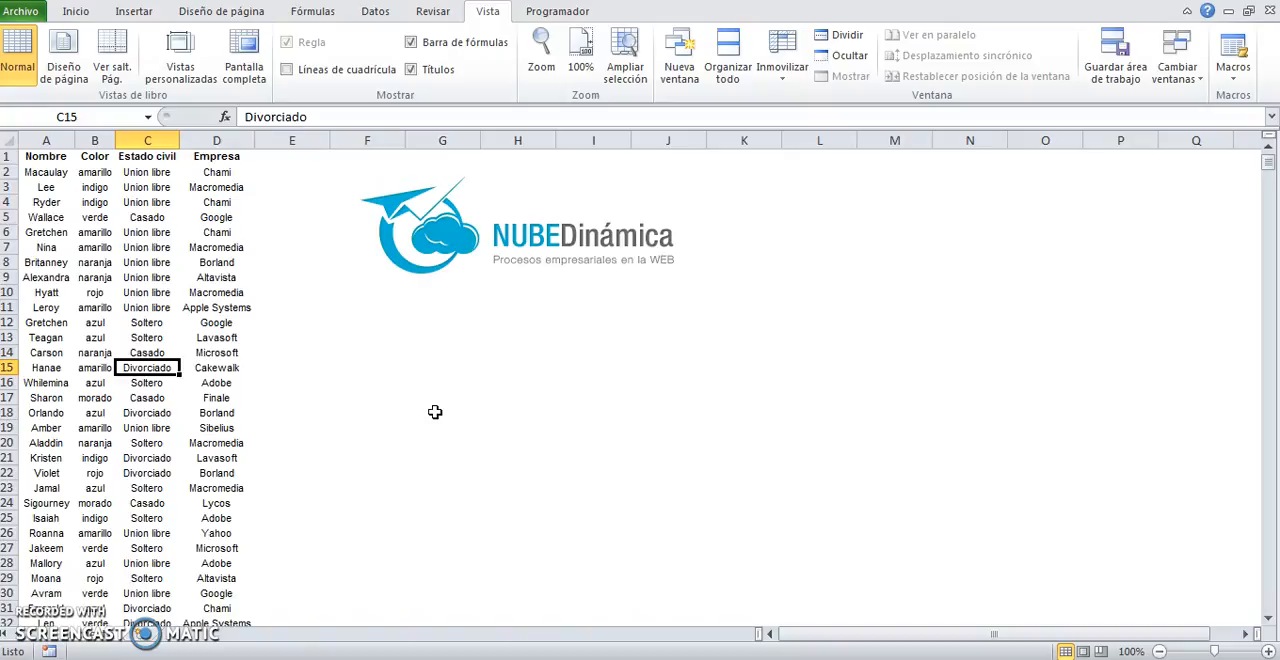
Step: Examine the data list in columns A to D and its headers Nombre, Color, Estado civil and Empresa
click(85, 184)
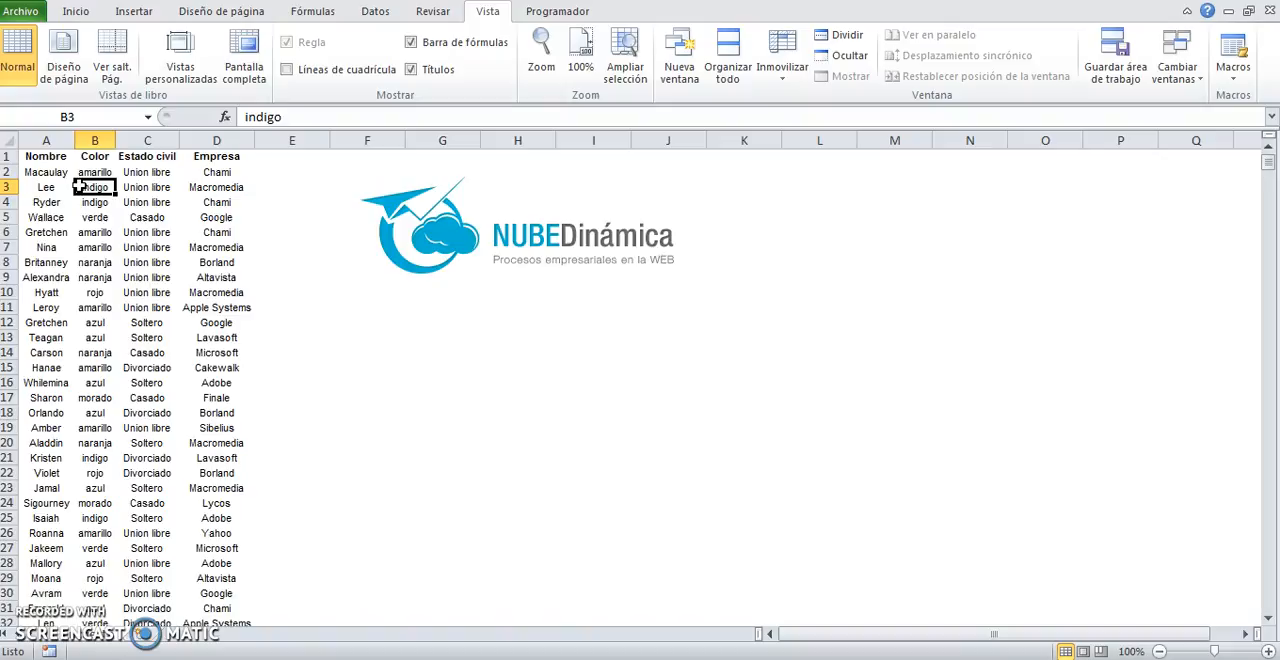
drag(46, 157, 199, 531)
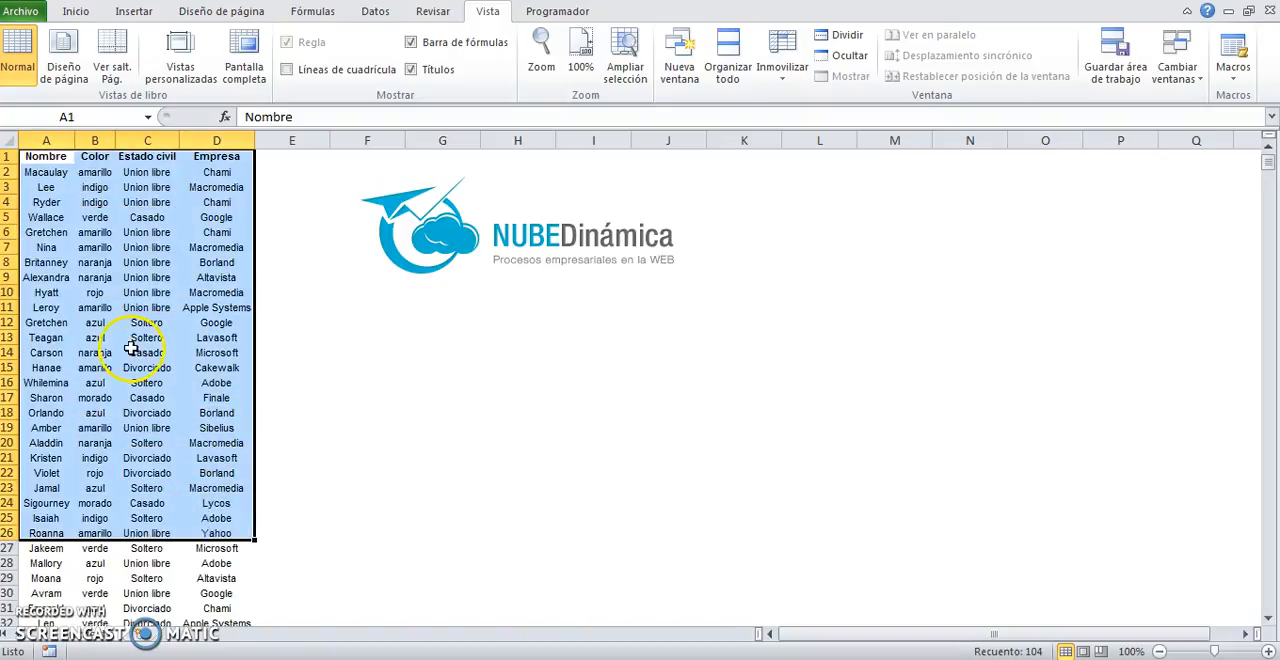
click(138, 355)
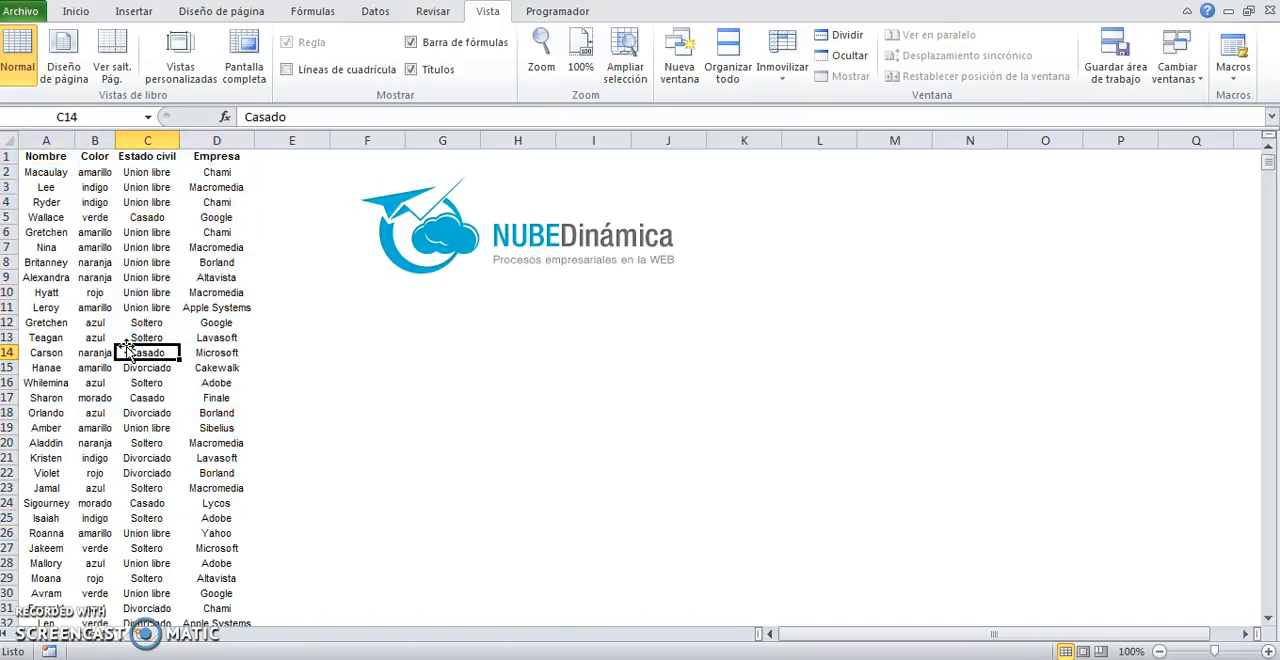
click(55, 157)
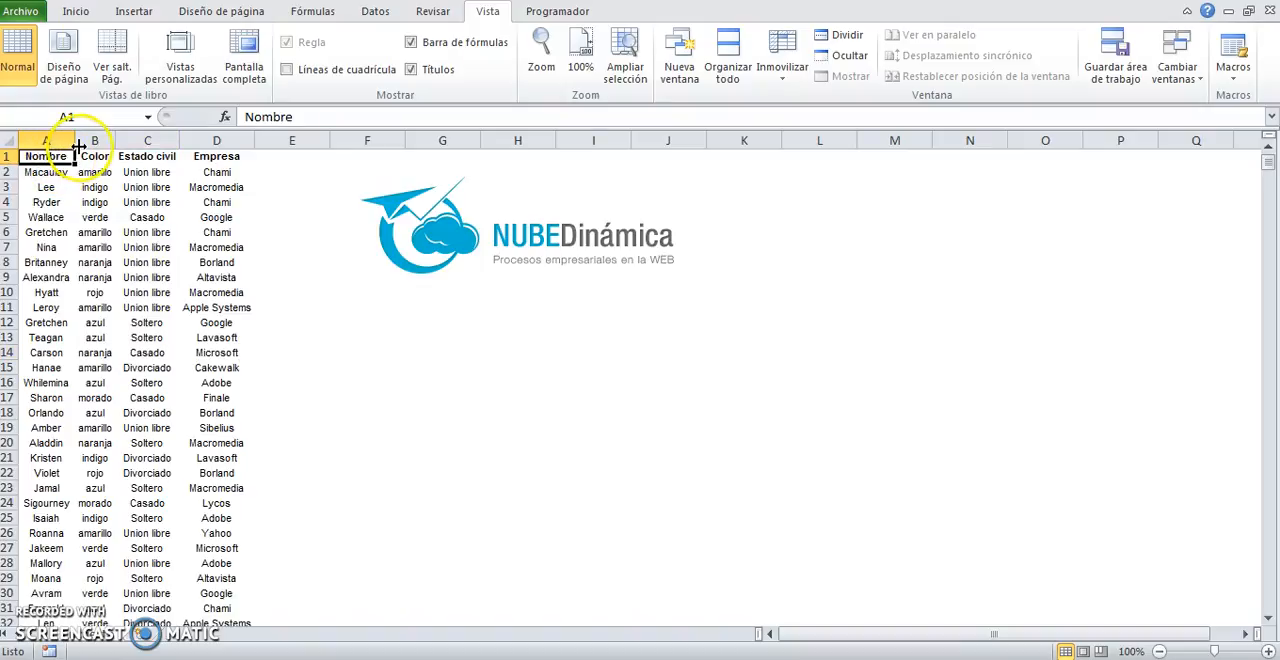
click(7, 157)
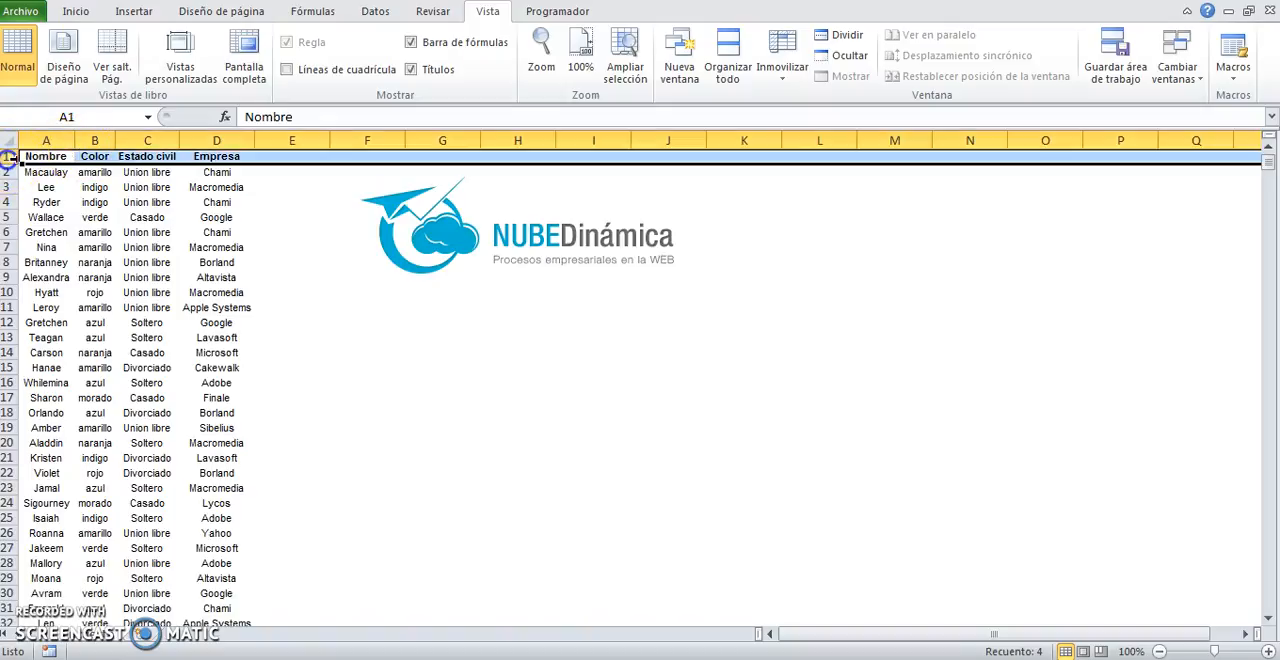
click(95, 140)
click(95, 247)
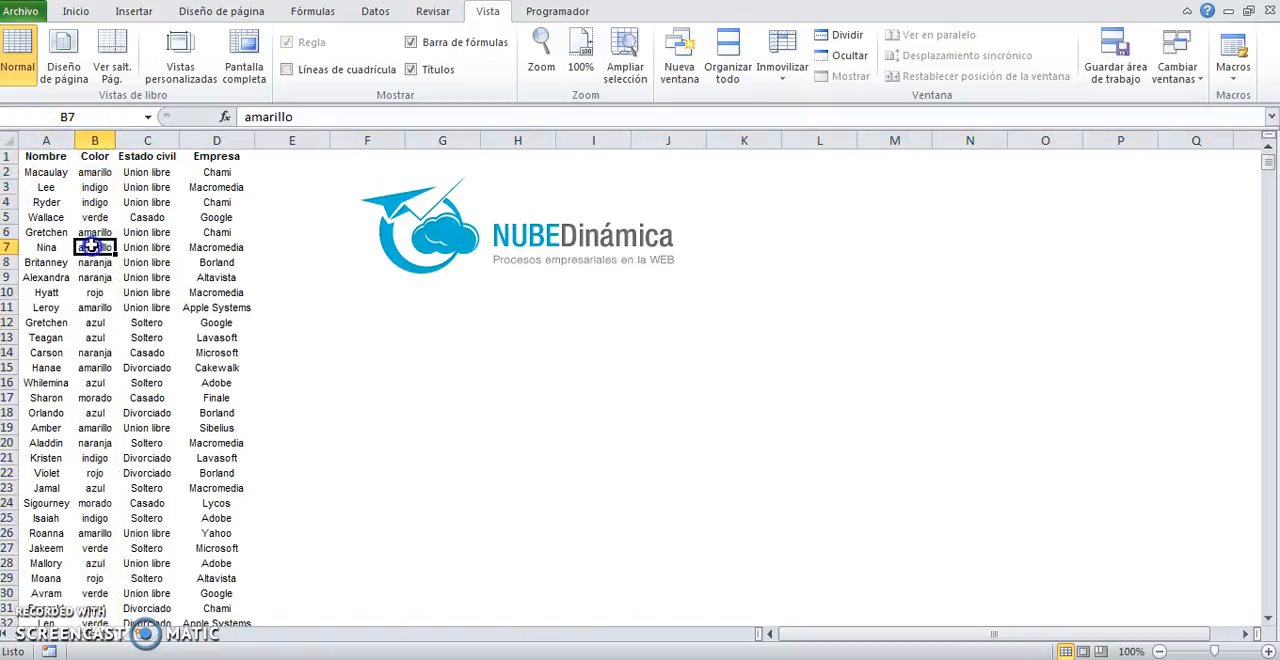
drag(46, 155, 214, 575)
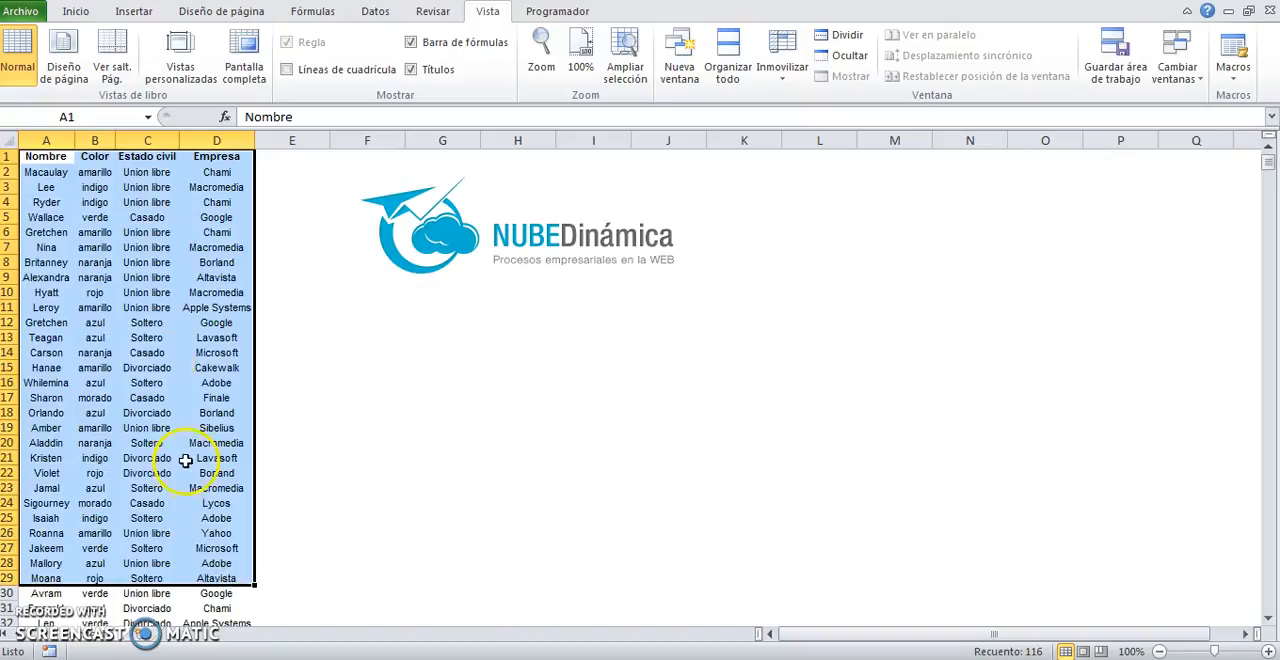
click(106, 247)
drag(40, 157, 245, 156)
click(46, 157)
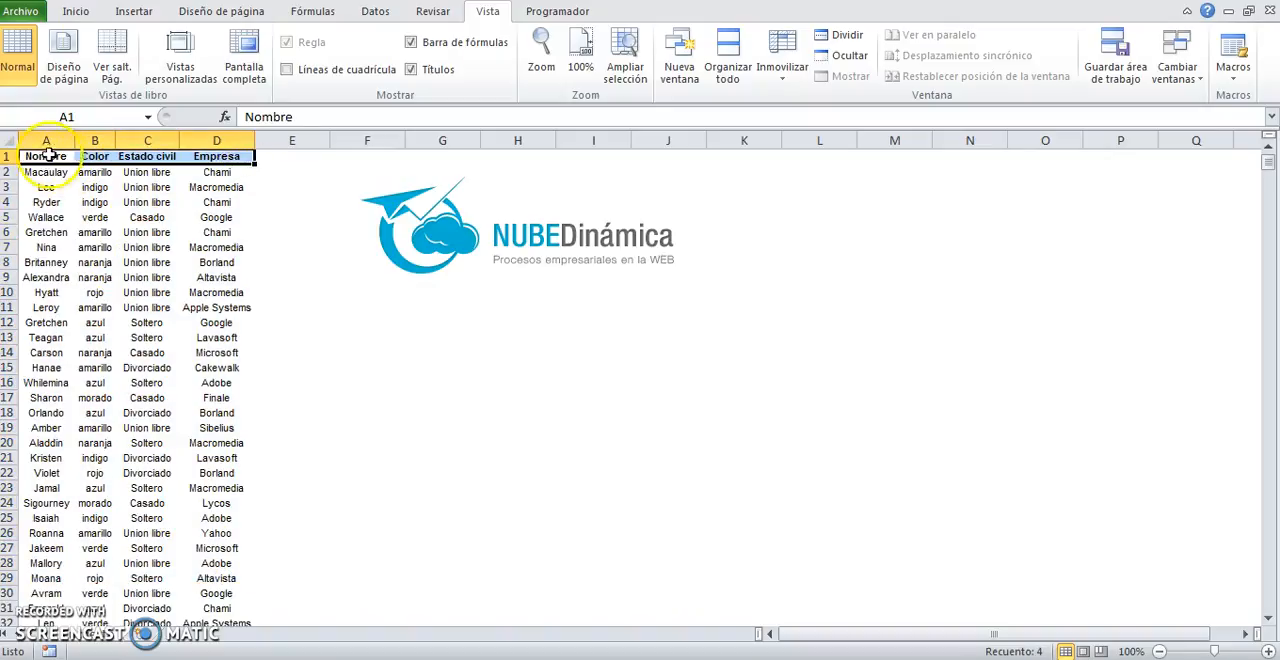
click(95, 156)
click(148, 156)
click(216, 156)
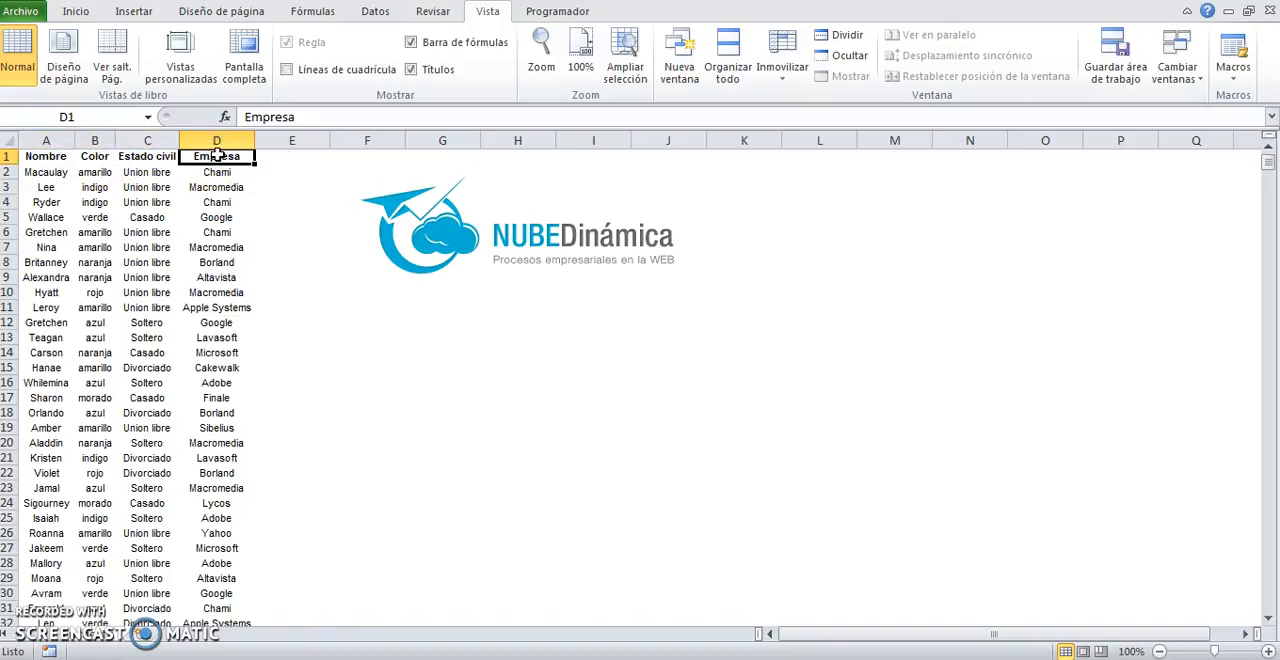
Step: Clear the record in cells A111:D111, and undo the deletion
scroll(40, 528, down, 20)
scroll(66, 441, down, 11)
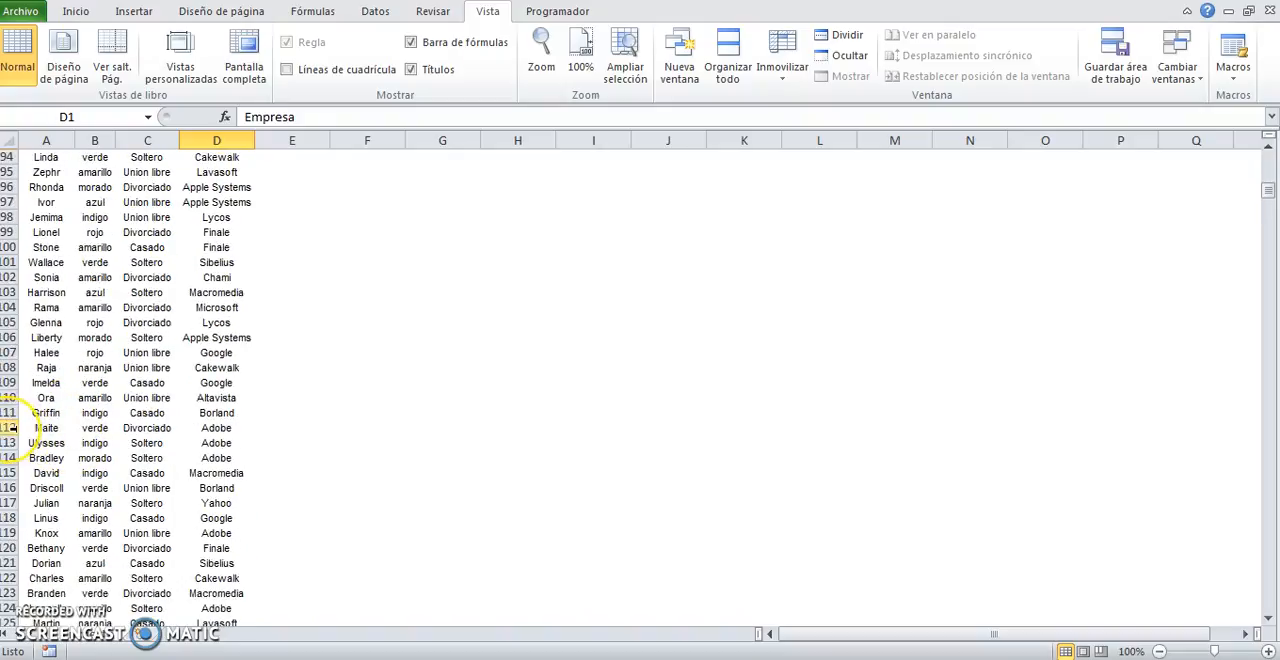
click(13, 428)
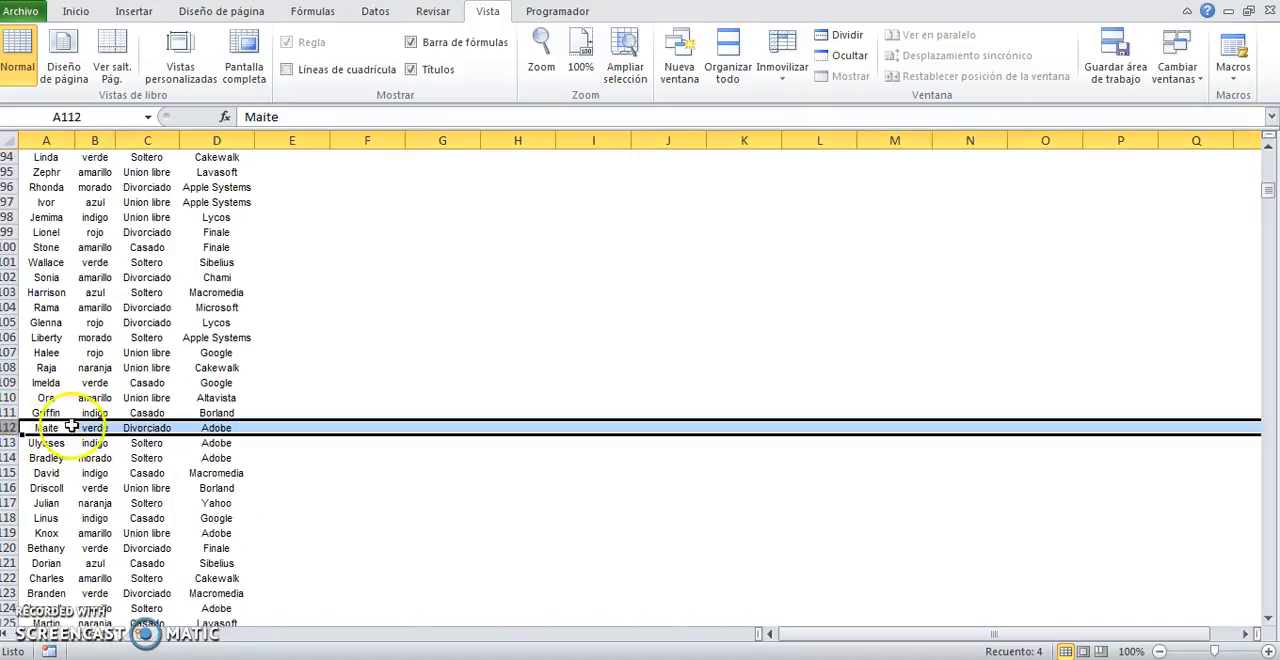
drag(58, 413, 290, 413)
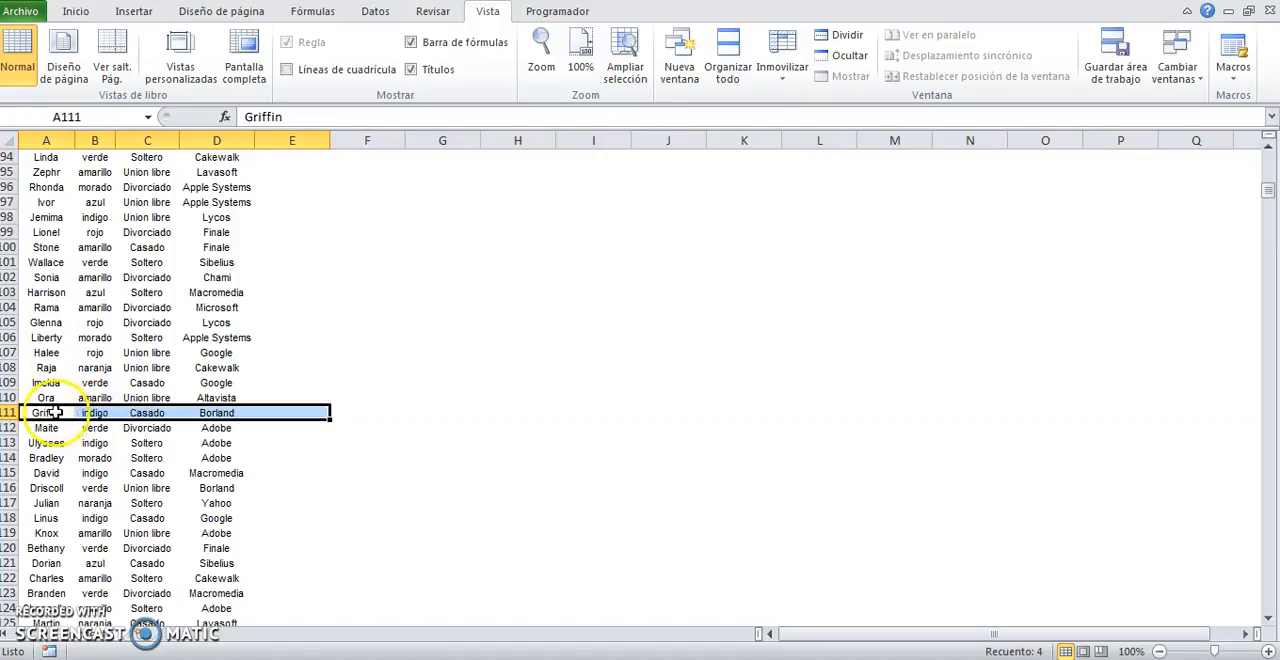
drag(45, 412, 233, 413)
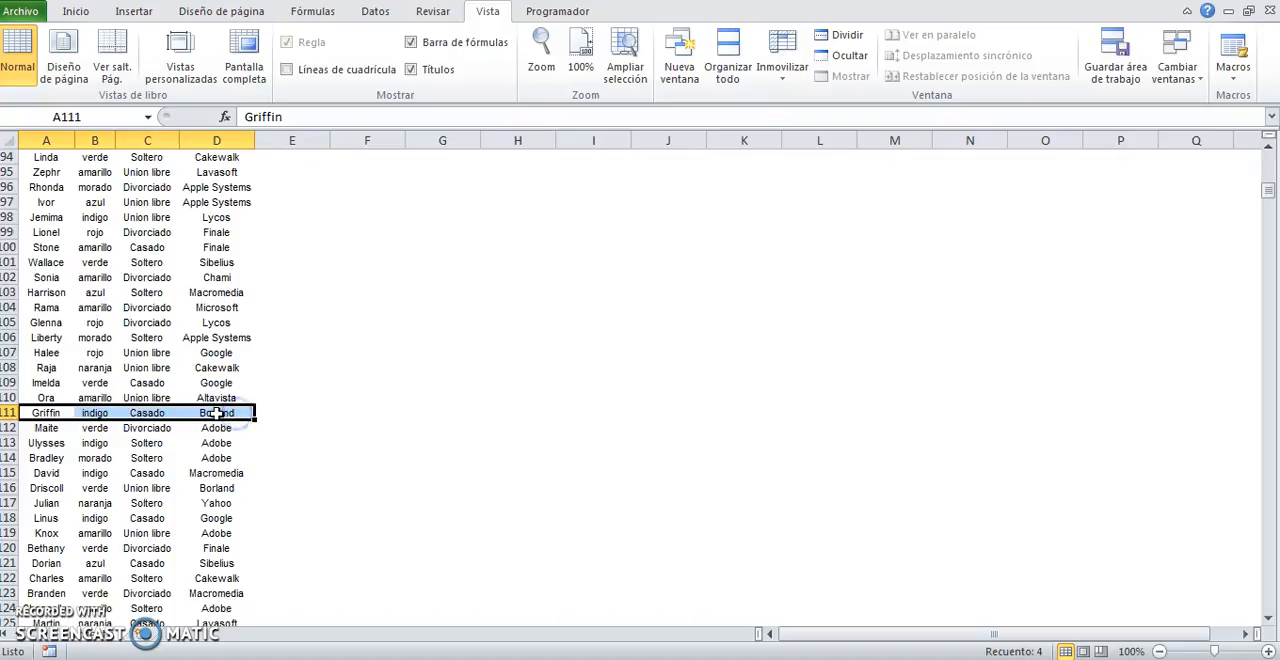
key(Delete)
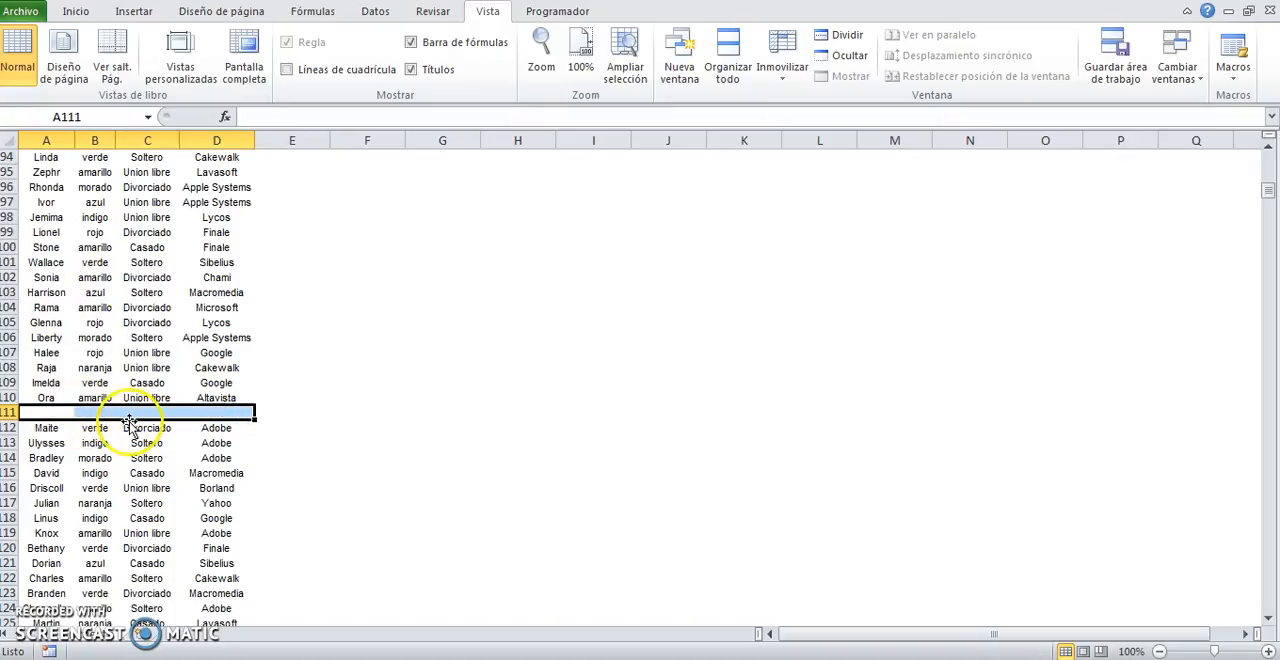
key(ctrl+z)
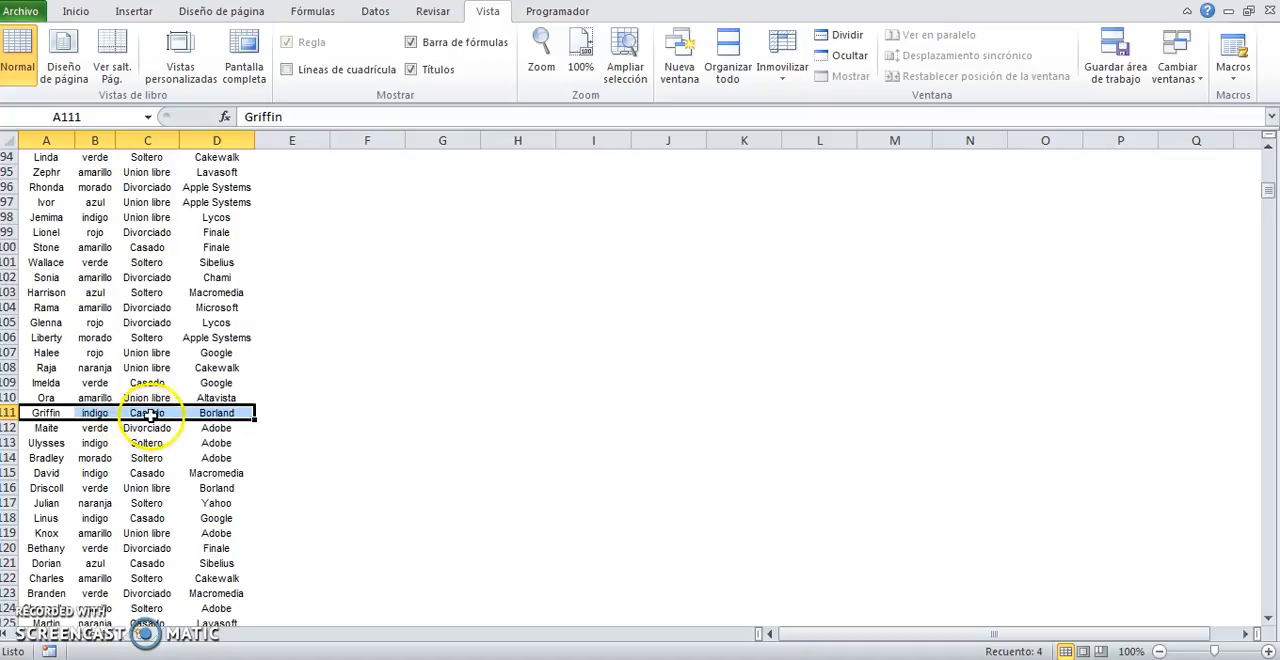
click(147, 413)
Step: Try clearing only the Estado civil value in cell C12 of the data list
scroll(150, 413, up, 8)
scroll(150, 413, up, 20)
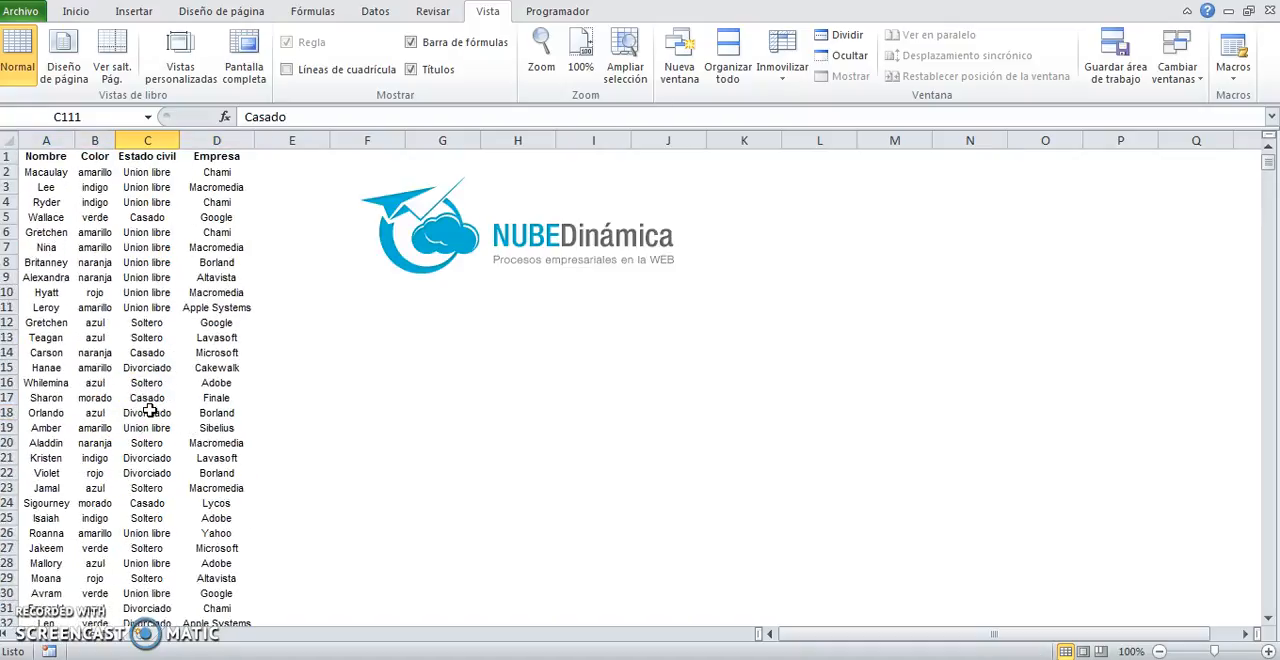
drag(49, 322, 225, 322)
click(145, 320)
key(Delete)
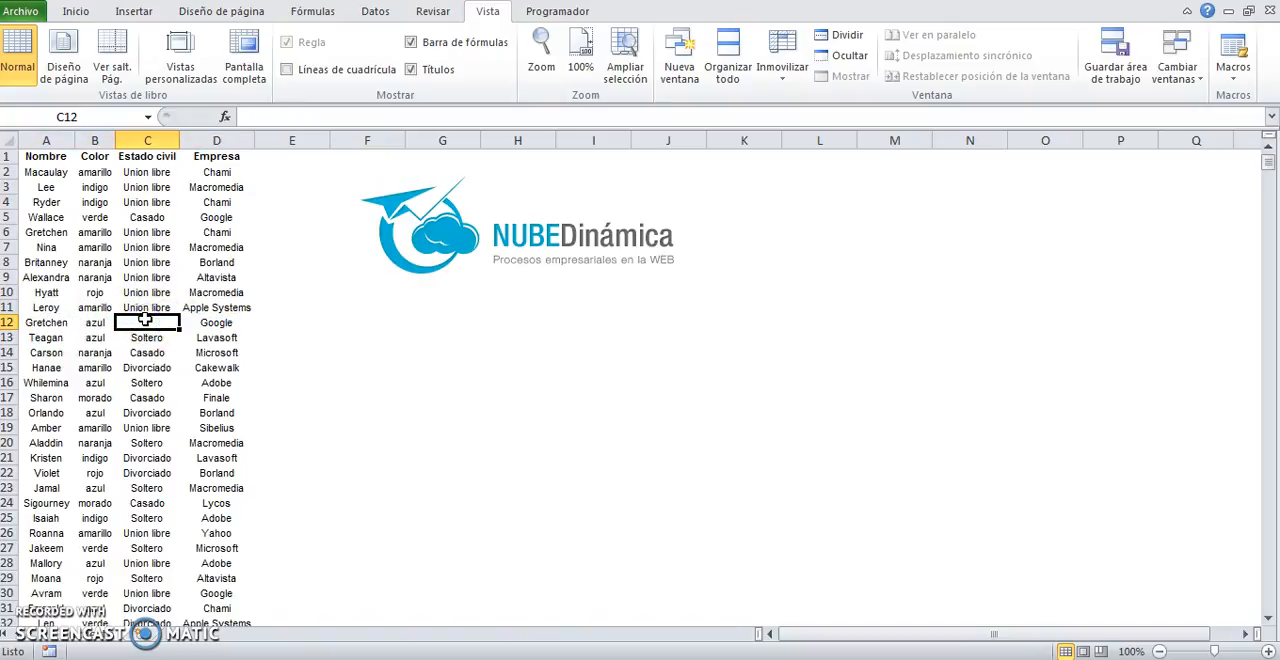
click(147, 367)
drag(50, 322, 225, 322)
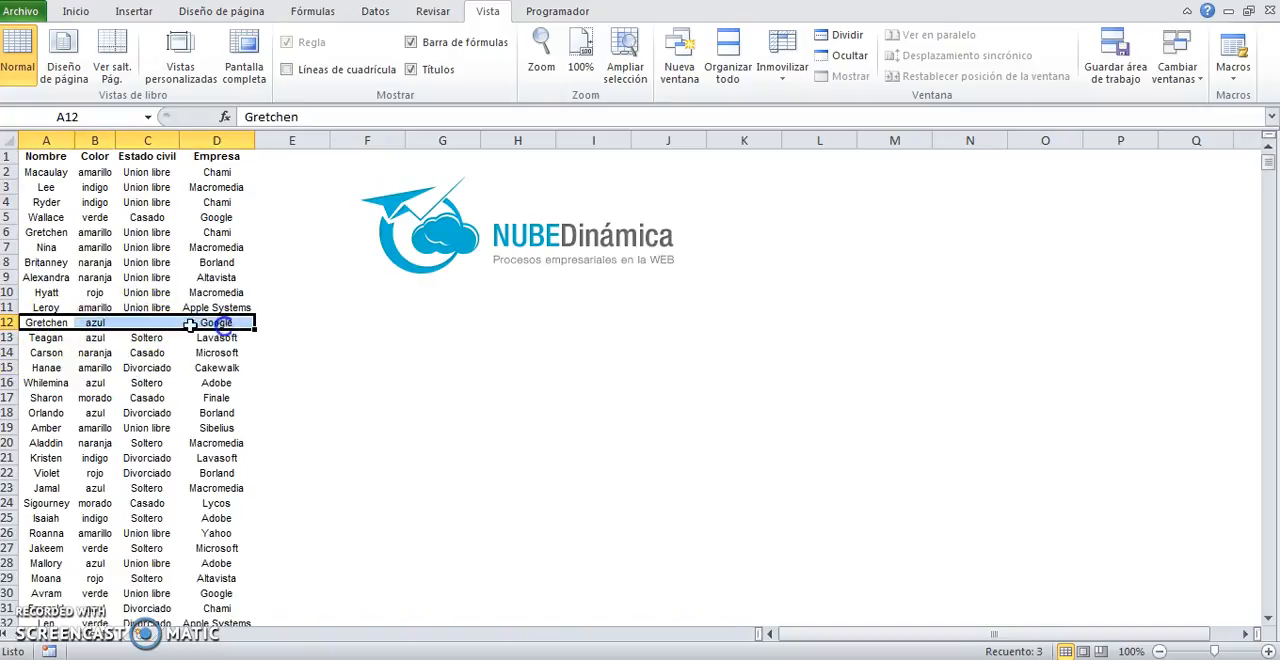
click(147, 322)
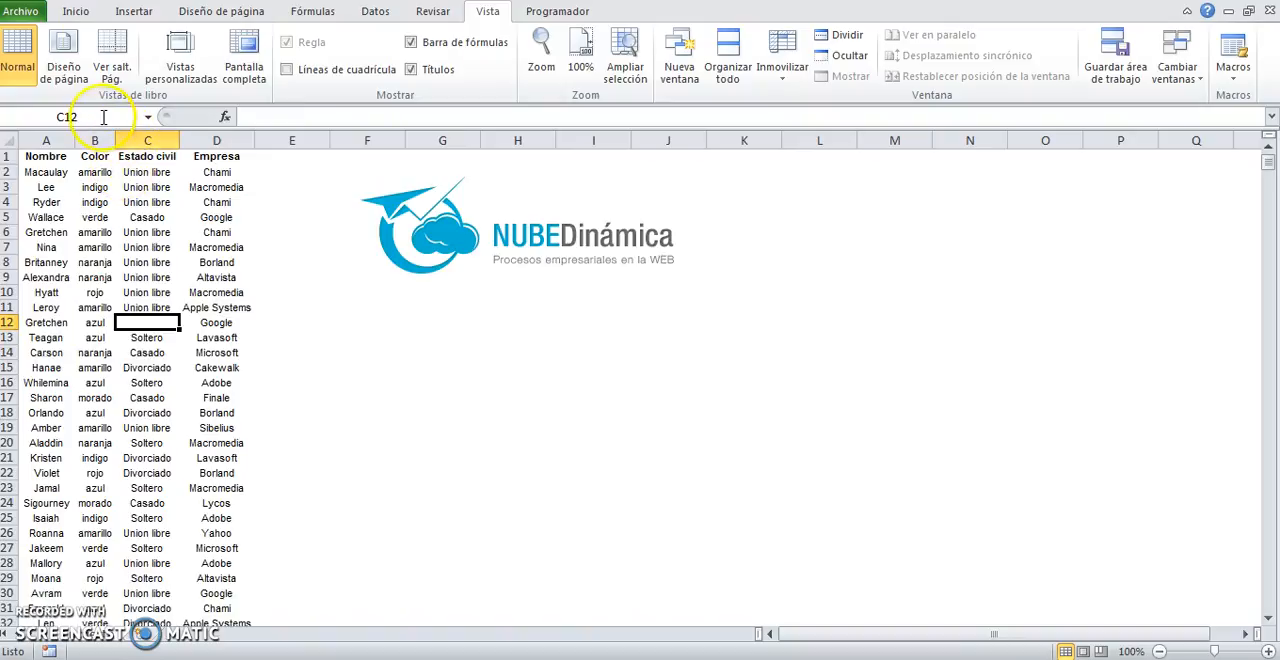
click(138, 368)
Step: Inspect the Merge & Center option with the adjacent headers Color and Estado civil selected
drag(95, 156, 147, 156)
click(75, 14)
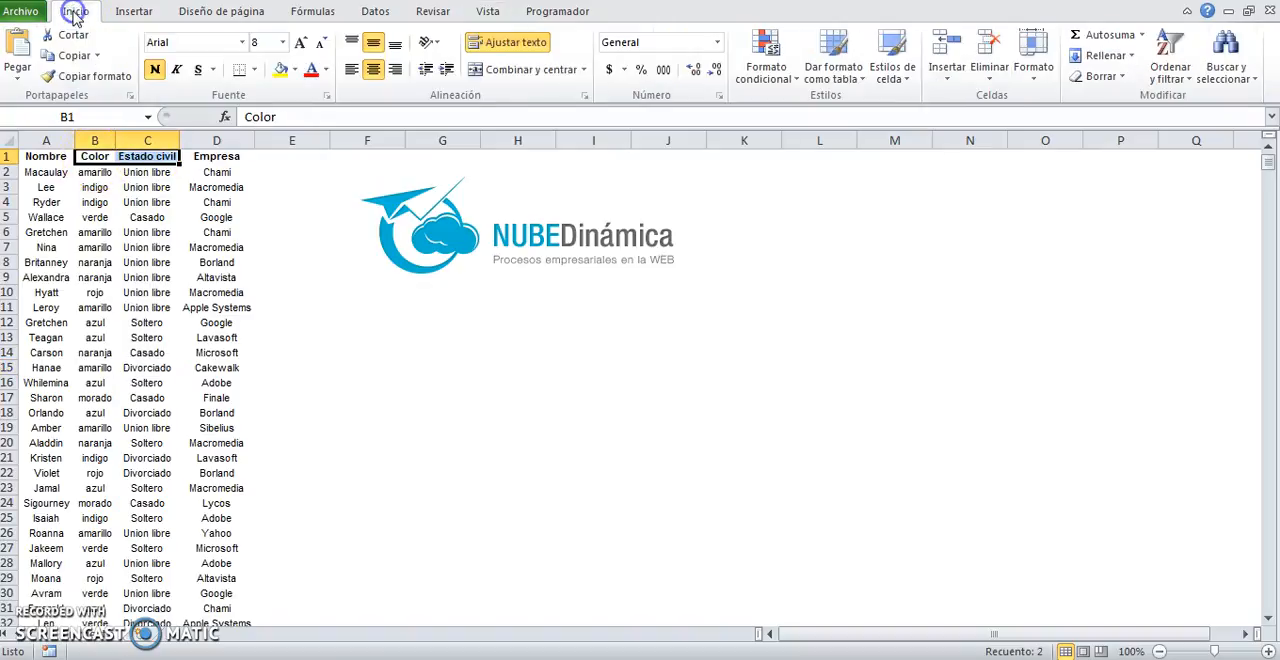
click(510, 42)
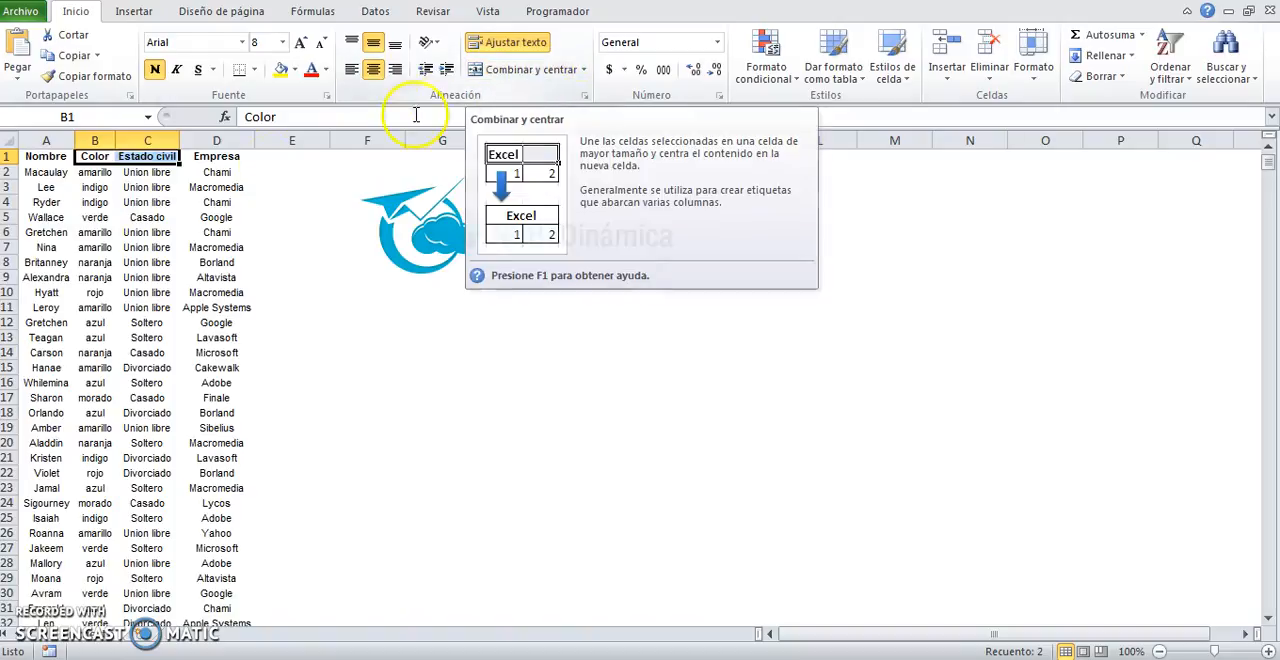
click(95, 247)
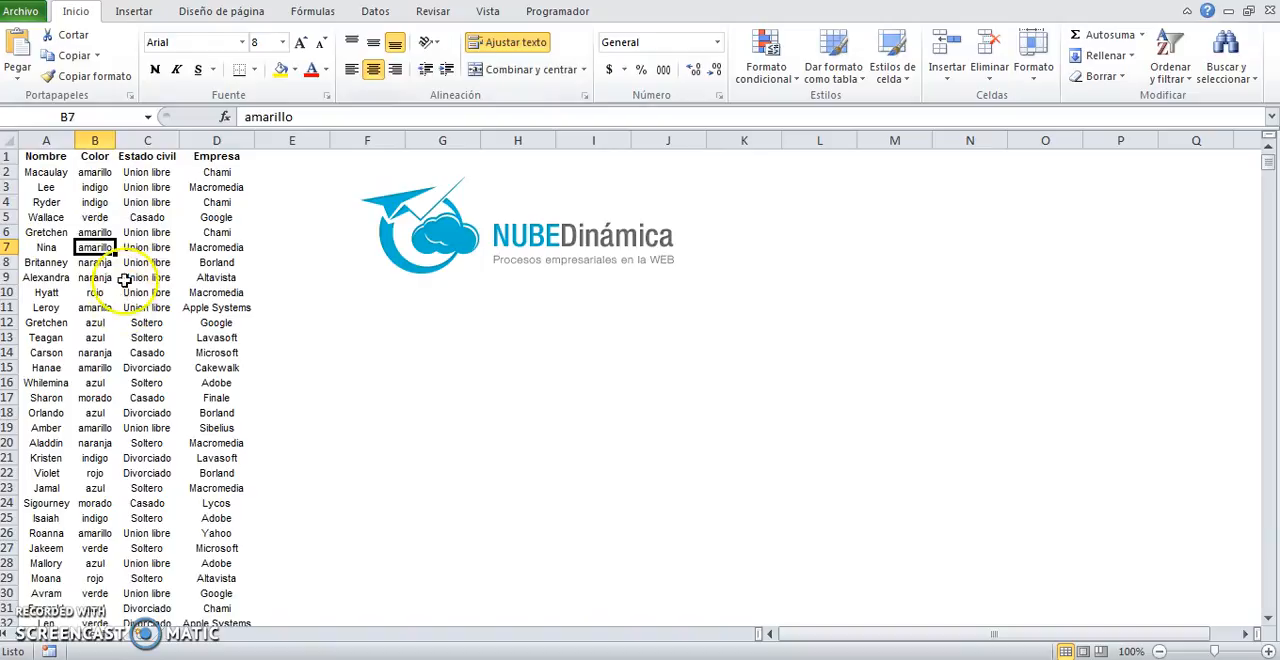
Step: Convert the data range A1:D1501 into a table that has headers
click(107, 231)
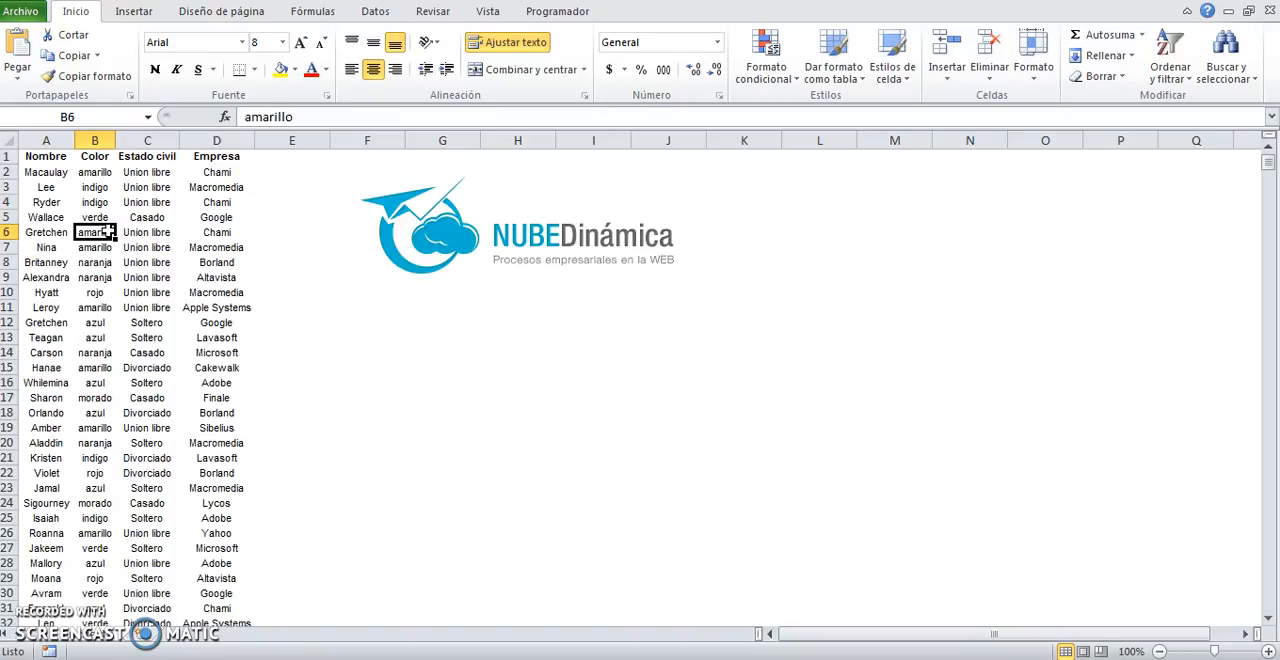
key(ctrl+t)
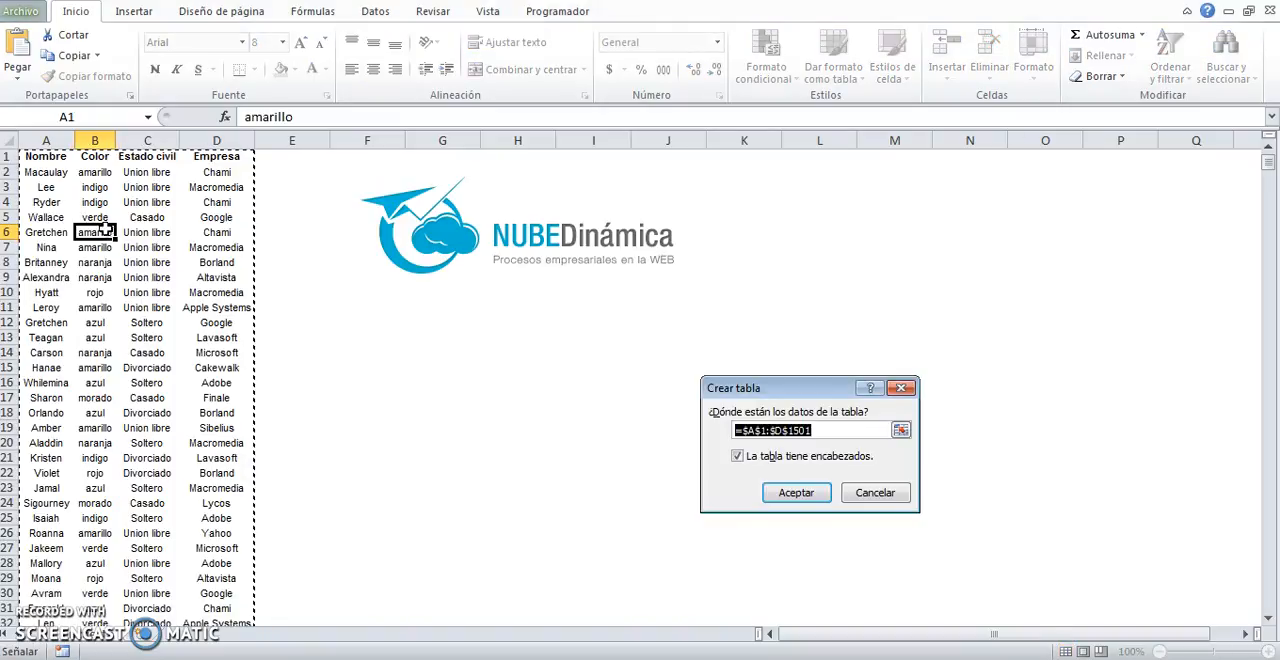
drag(808, 396, 396, 337)
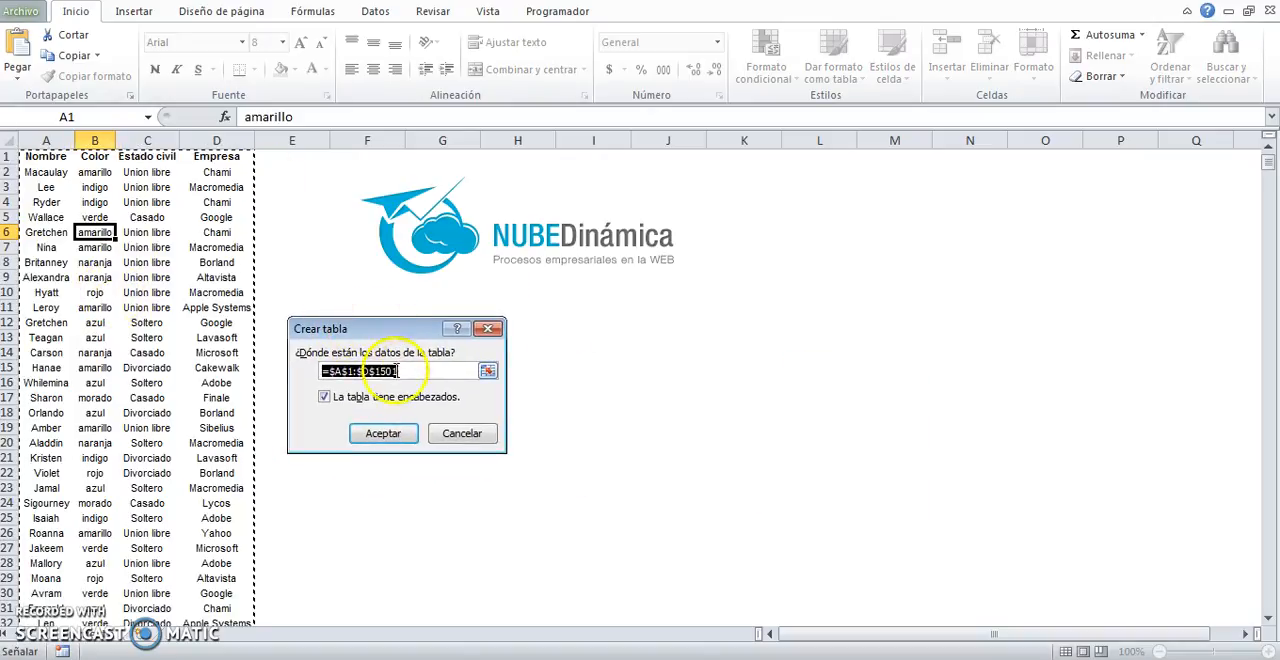
click(411, 372)
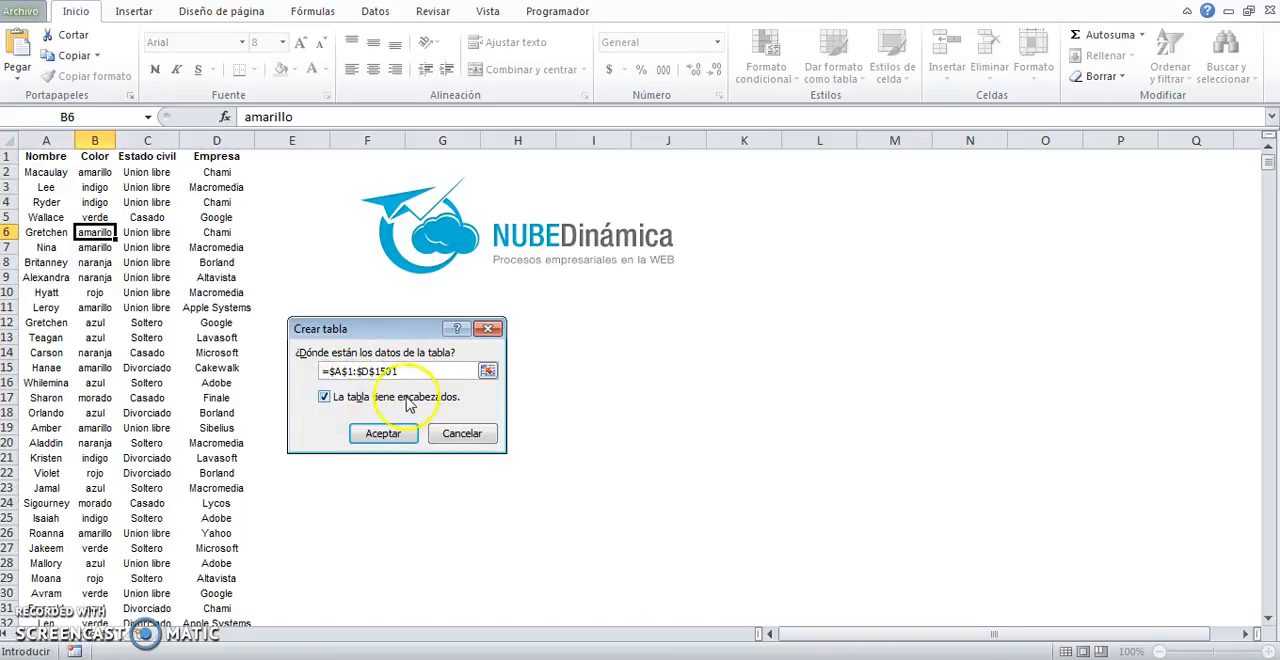
double_click(325, 397)
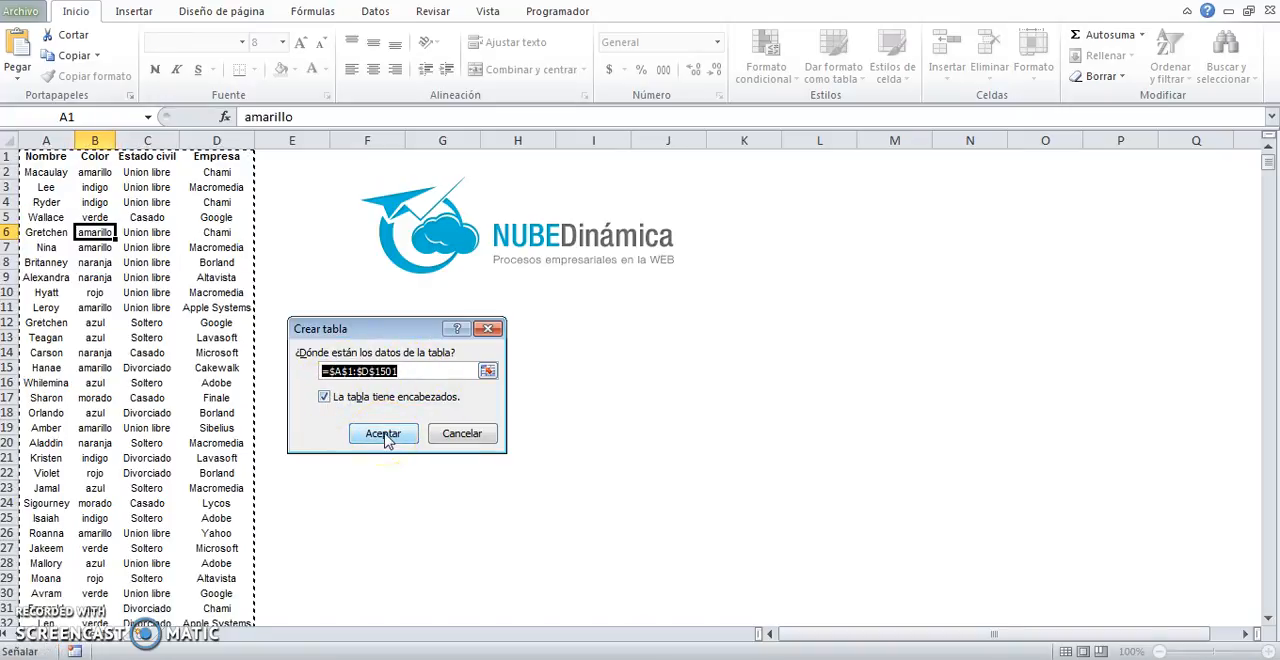
click(384, 436)
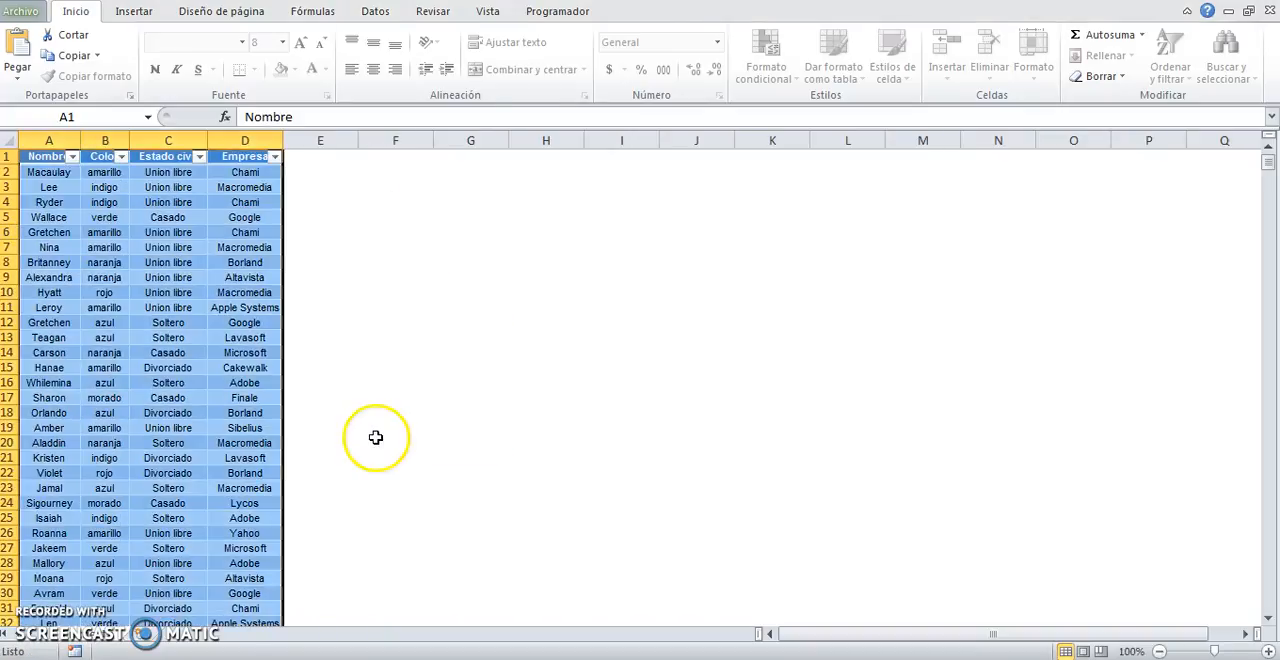
Step: Examine the table's design options by comparing cells selected inside and outside the table
click(140, 252)
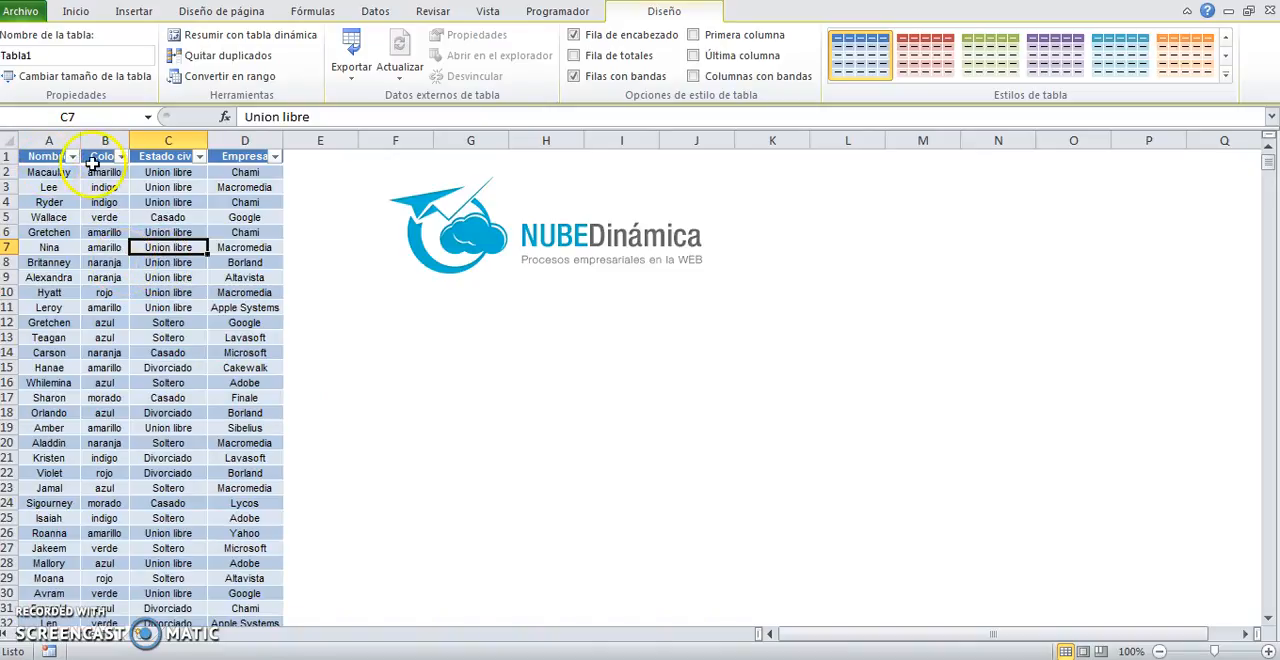
click(96, 217)
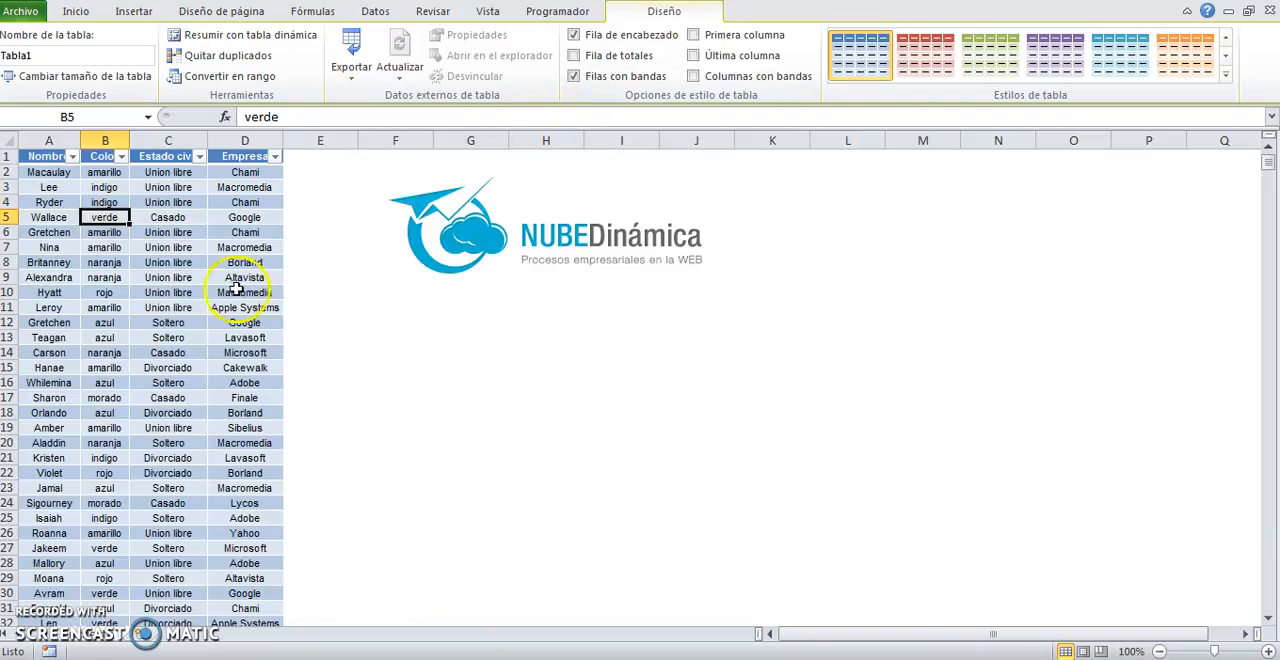
click(366, 321)
click(240, 317)
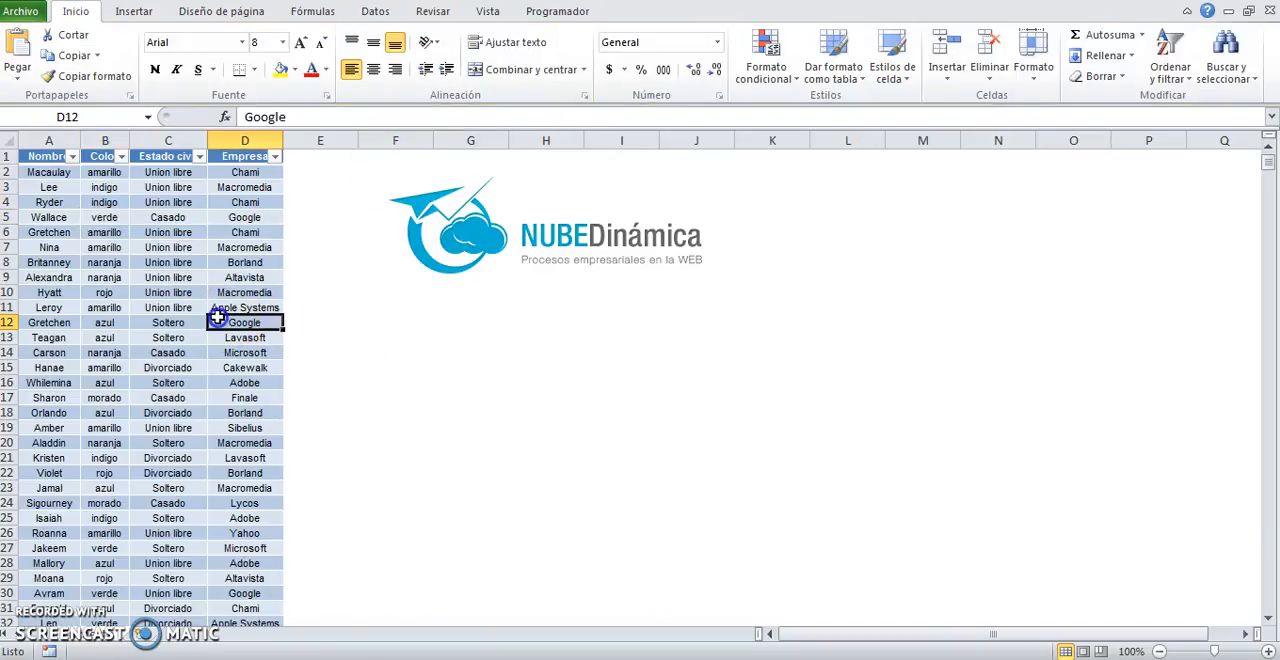
click(368, 321)
click(369, 306)
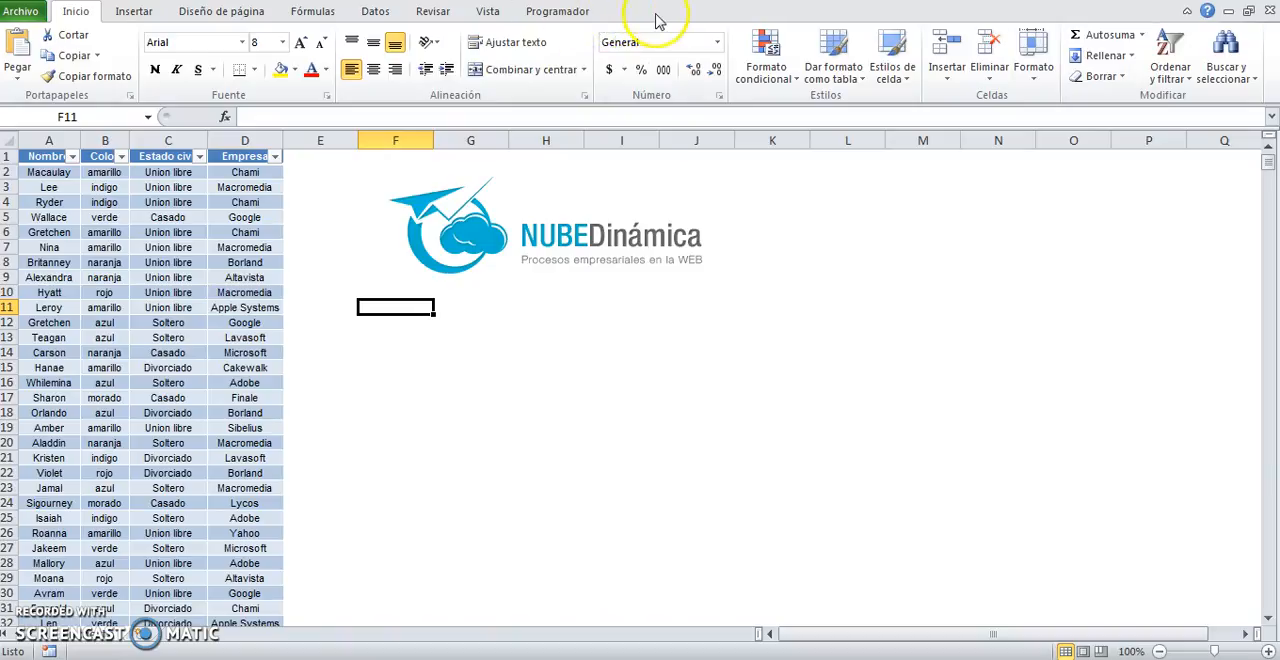
click(120, 277)
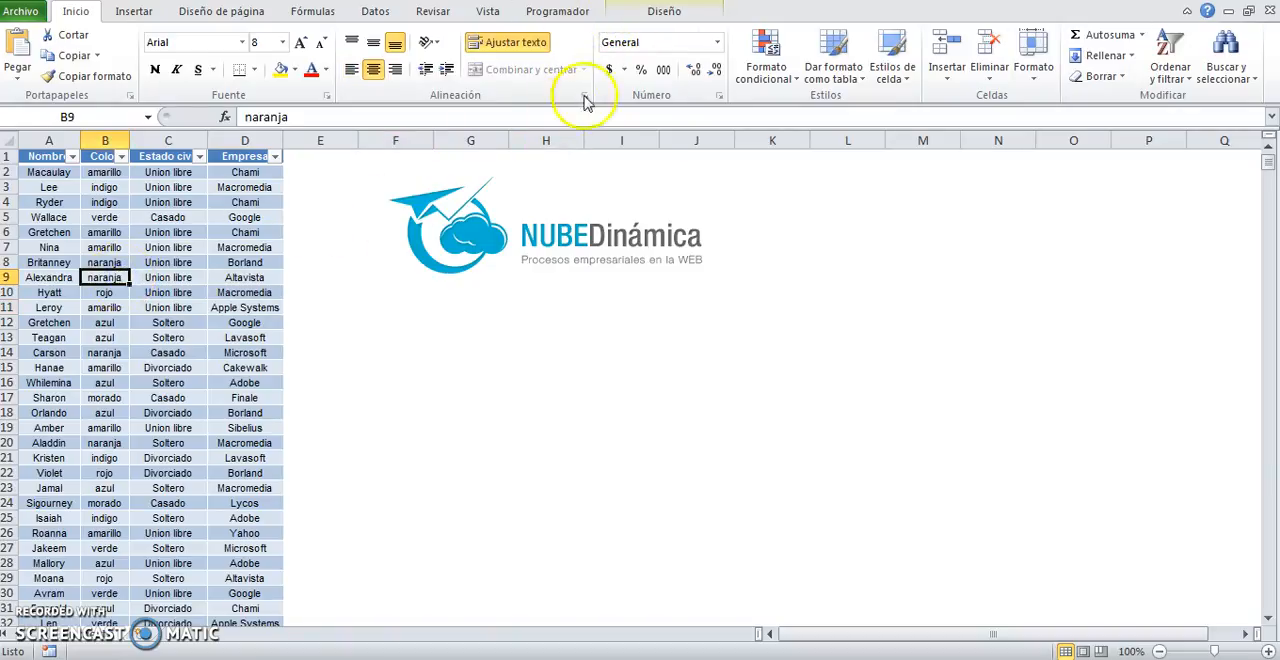
click(652, 14)
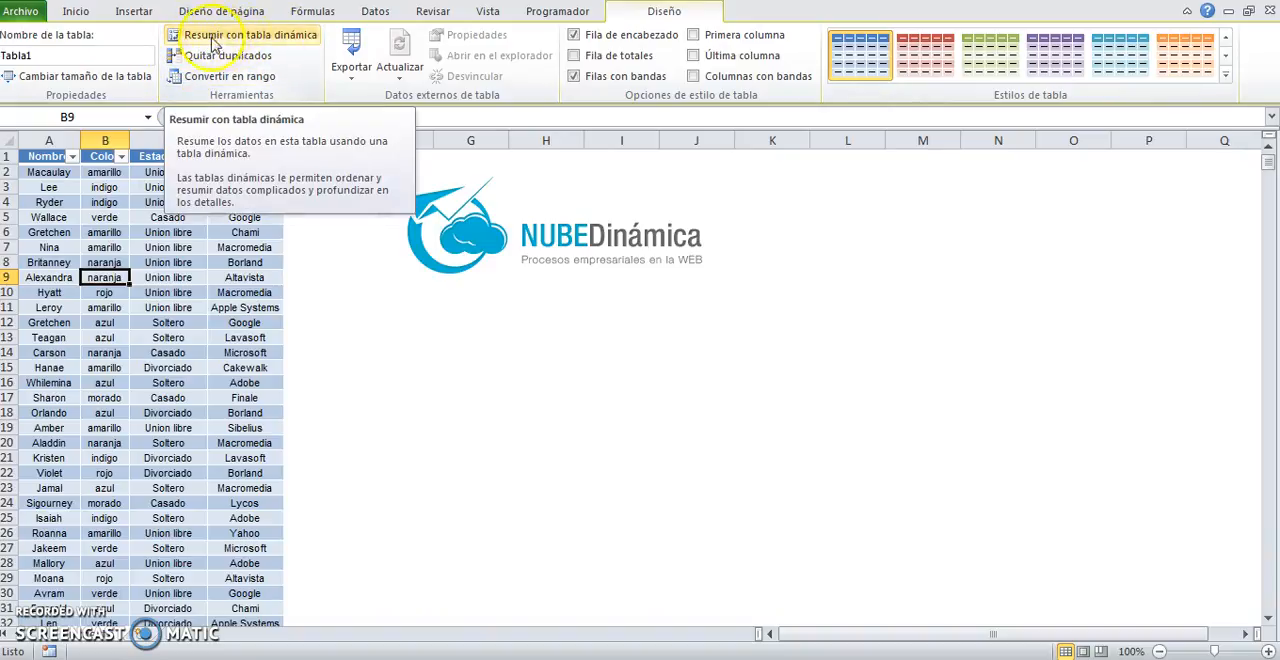
Step: Start a pivot table summary from a cell inside the table, using Tabla1 as source, and review the rows it covers
click(172, 292)
click(150, 352)
click(55, 263)
click(168, 382)
click(168, 292)
click(238, 40)
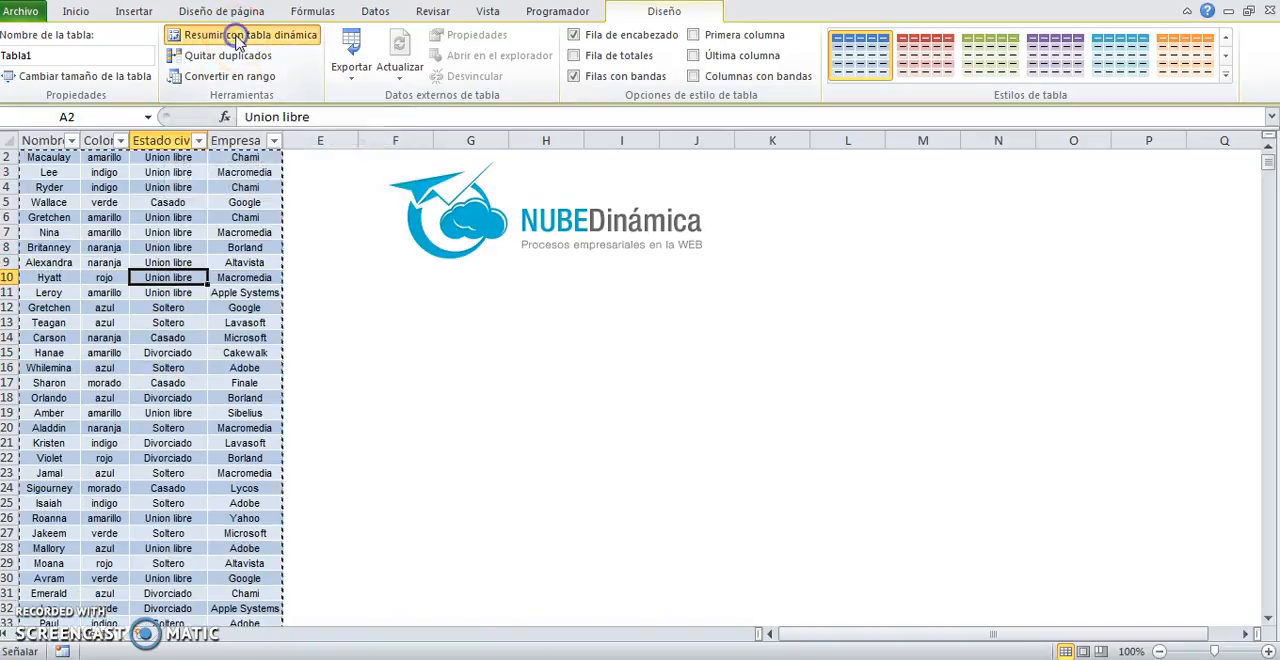
drag(328, 270, 405, 287)
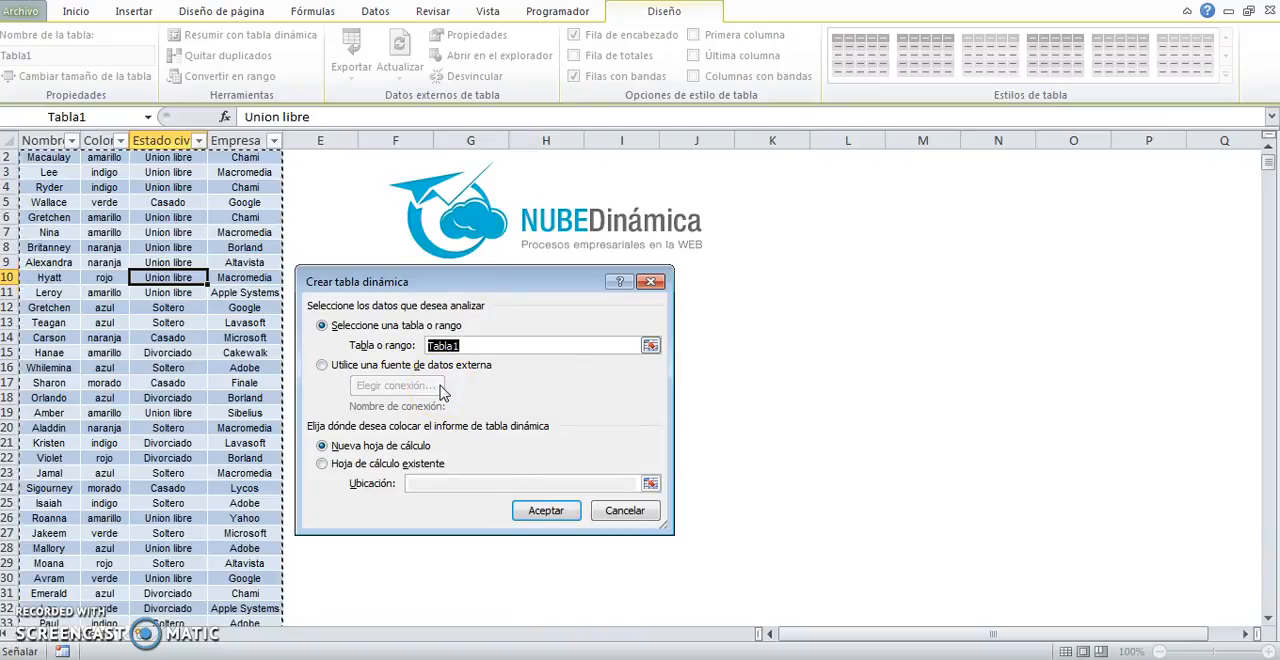
click(425, 345)
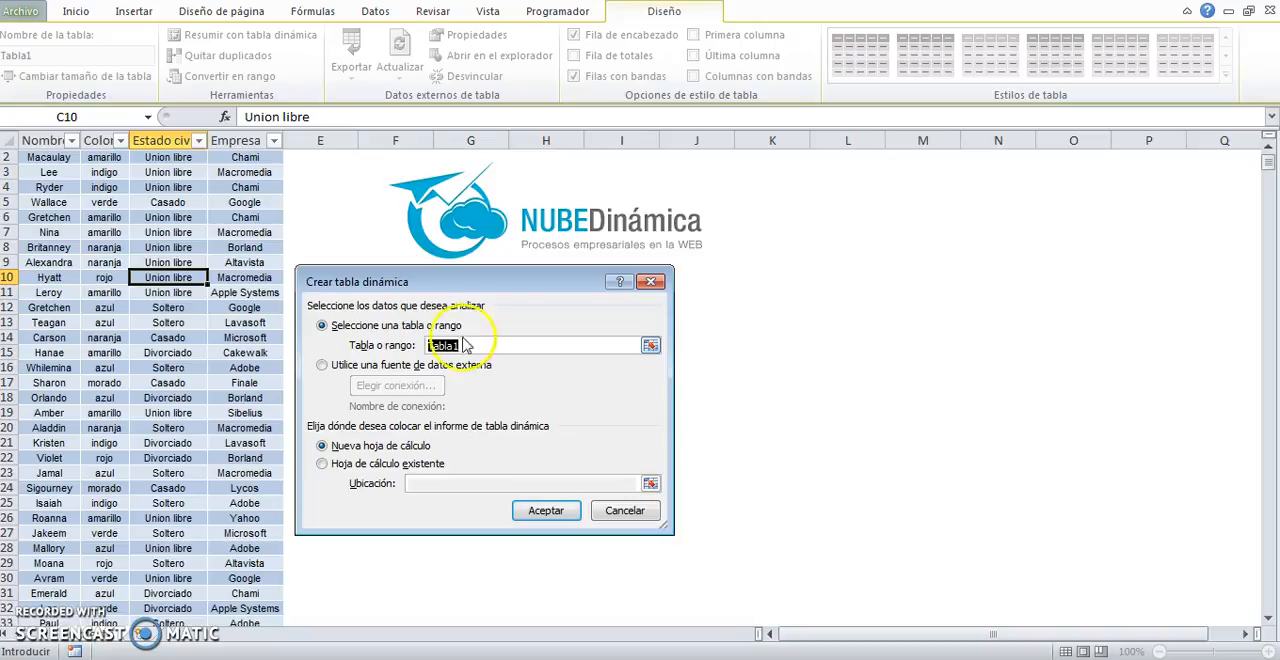
drag(341, 286, 341, 221)
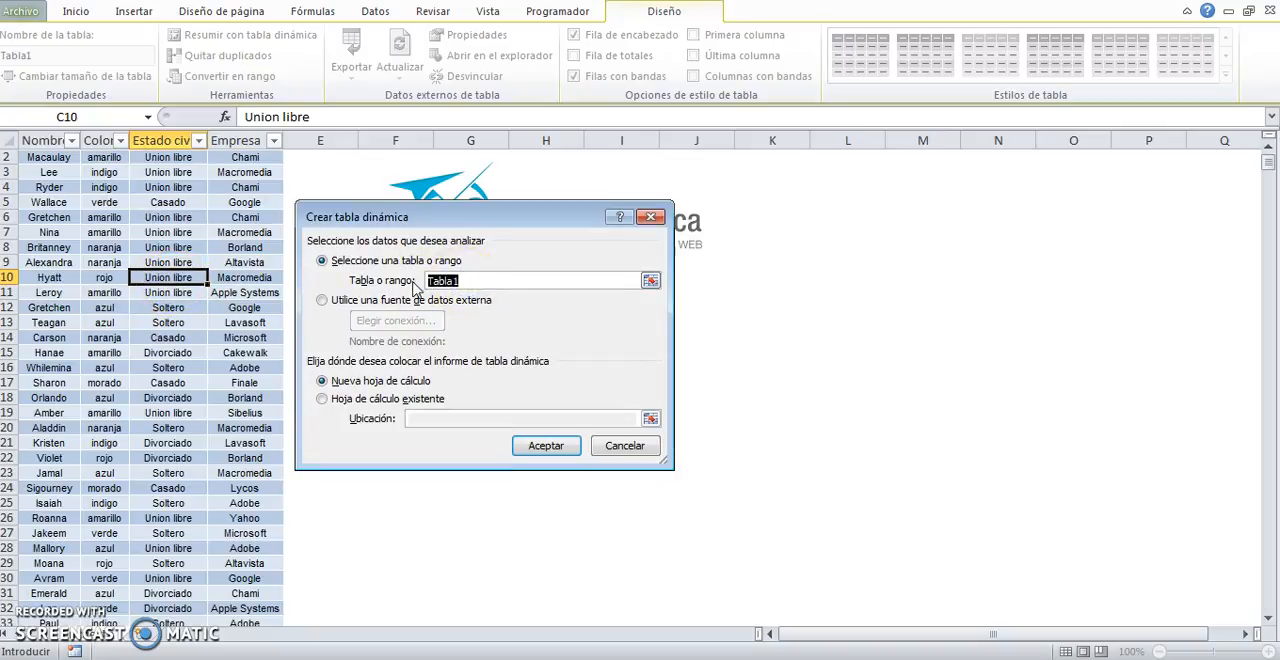
scroll(162, 468, down, 20)
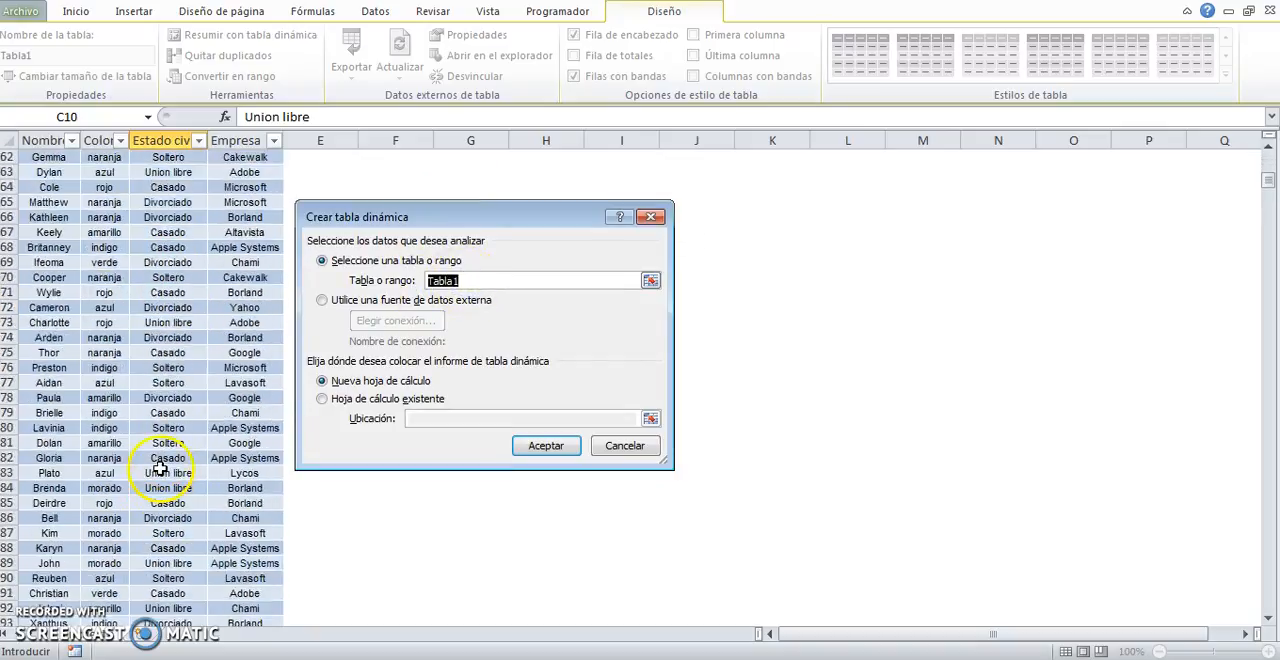
scroll(158, 468, down, 20)
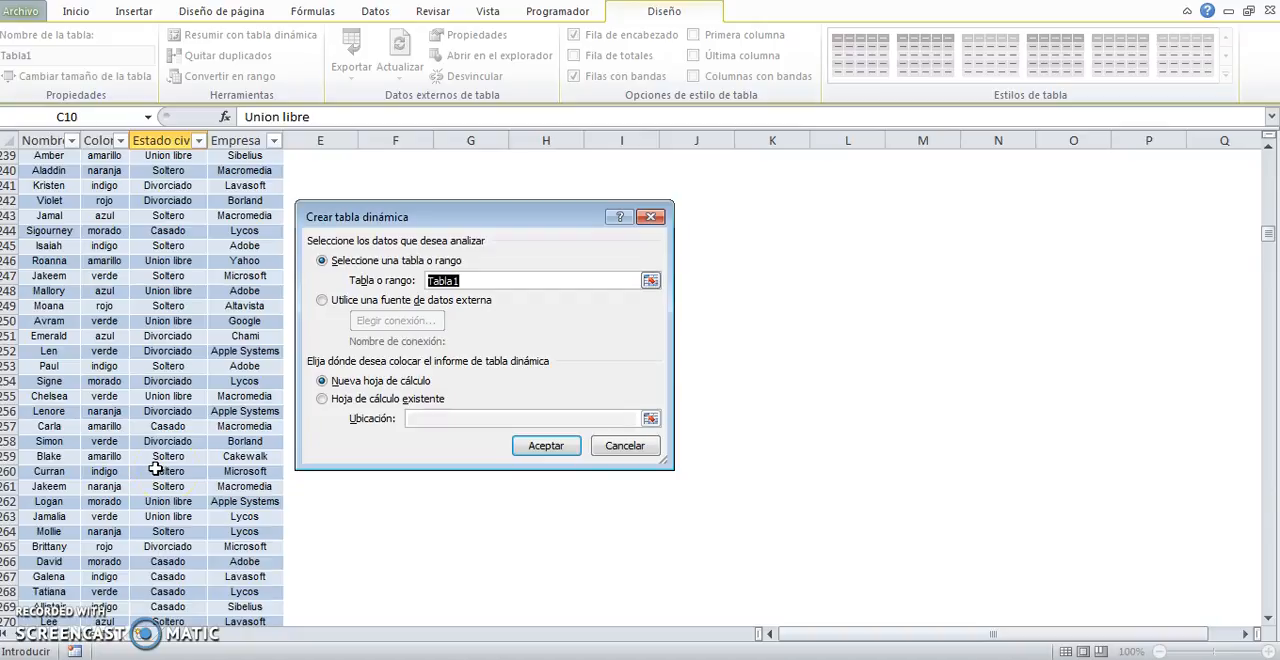
Step: Compare the new worksheet and existing worksheet placement options for the pivot table report, including the location setting
click(321, 399)
click(323, 381)
click(323, 400)
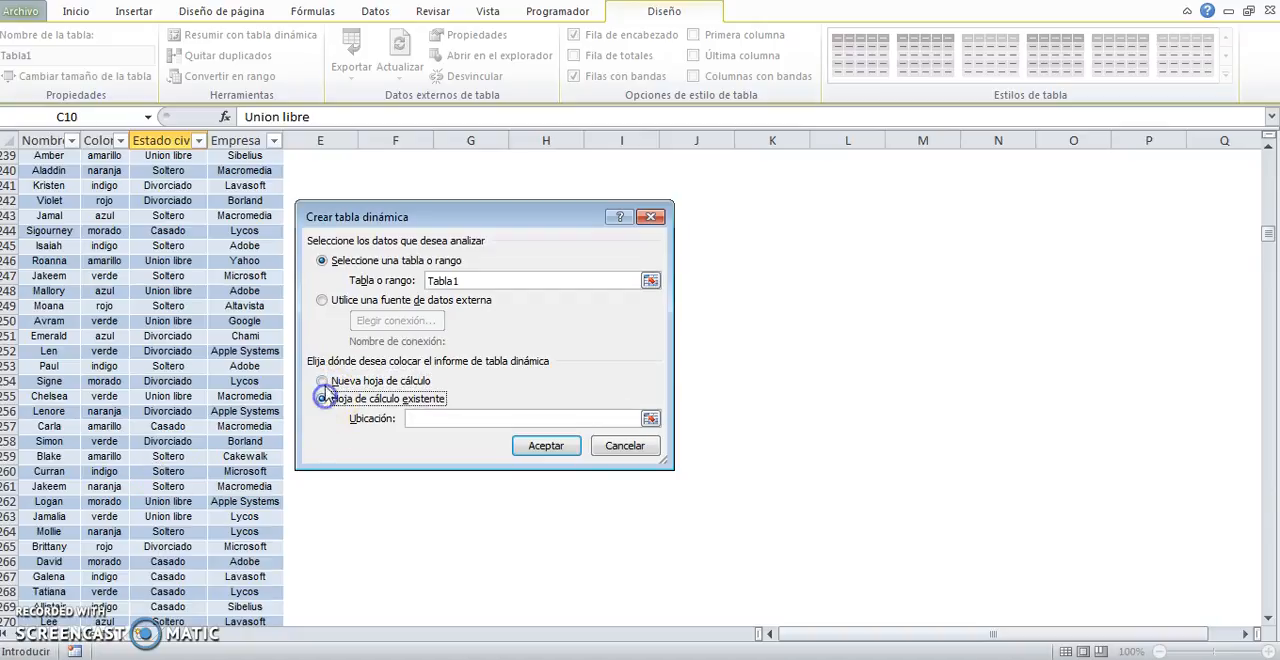
click(323, 382)
click(322, 399)
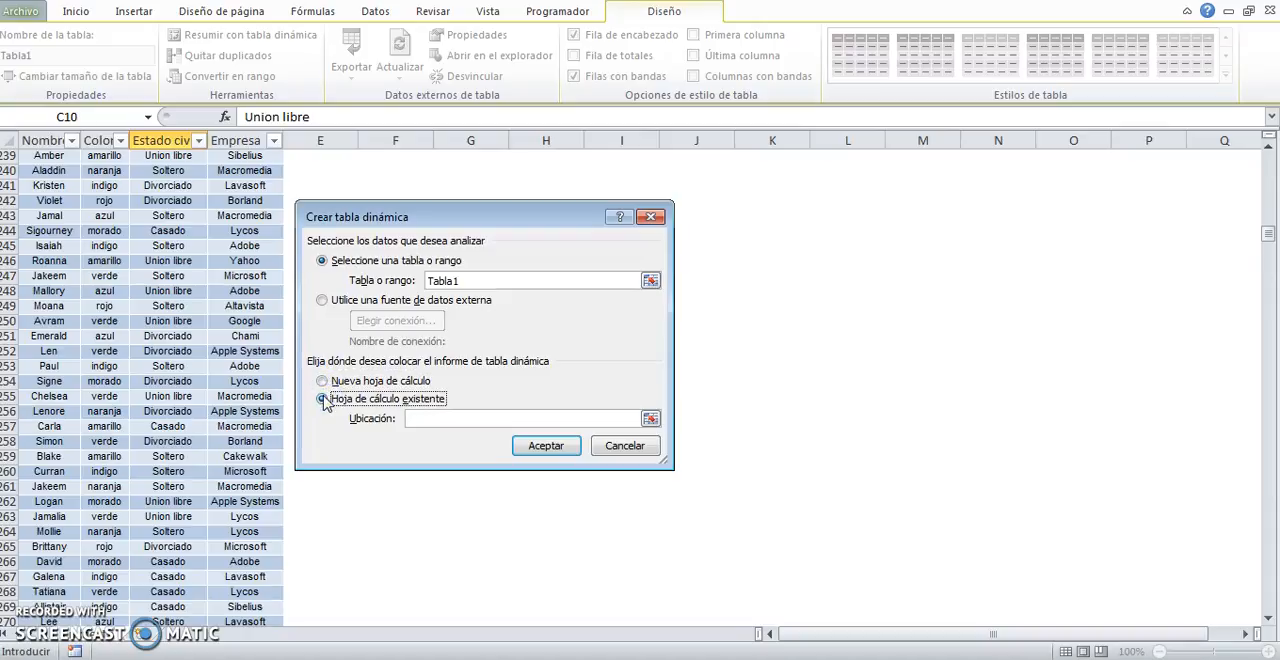
click(322, 381)
click(322, 399)
click(322, 381)
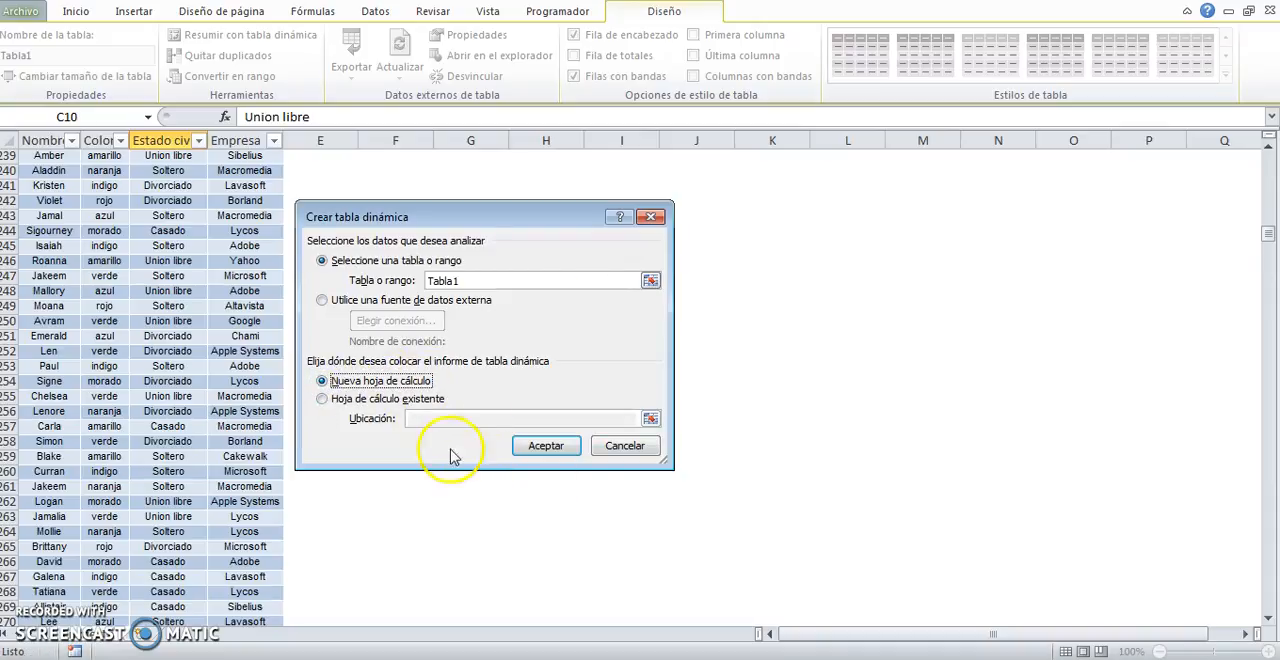
click(322, 399)
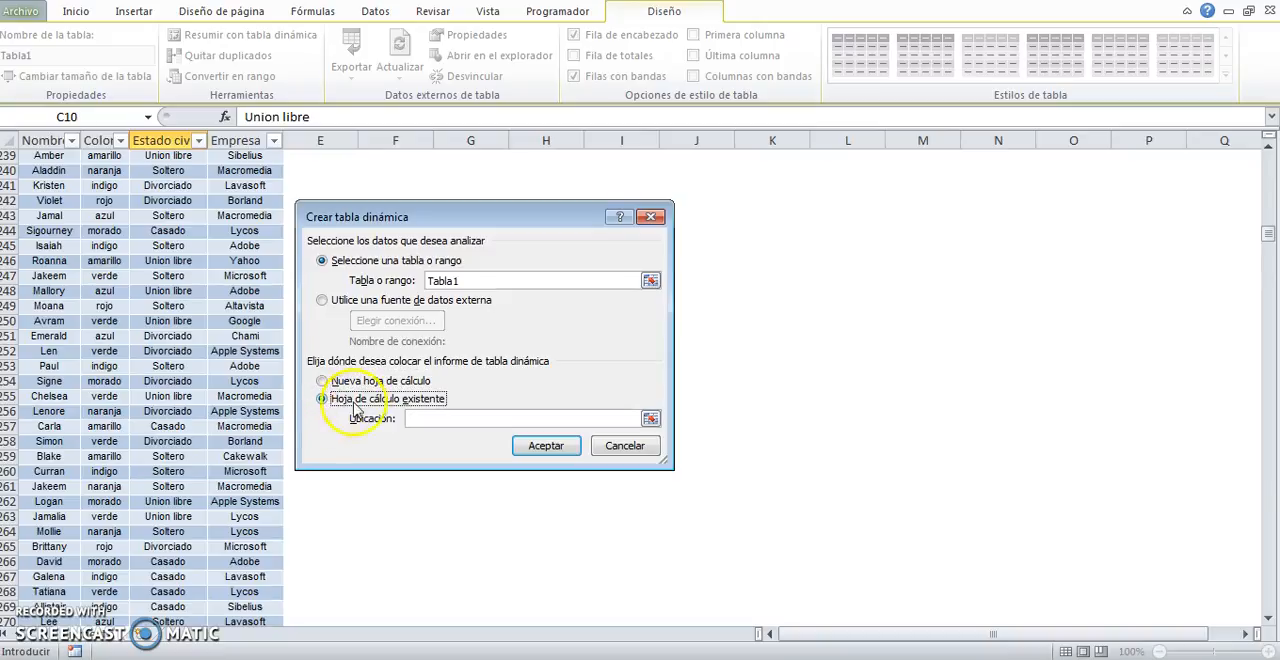
click(433, 420)
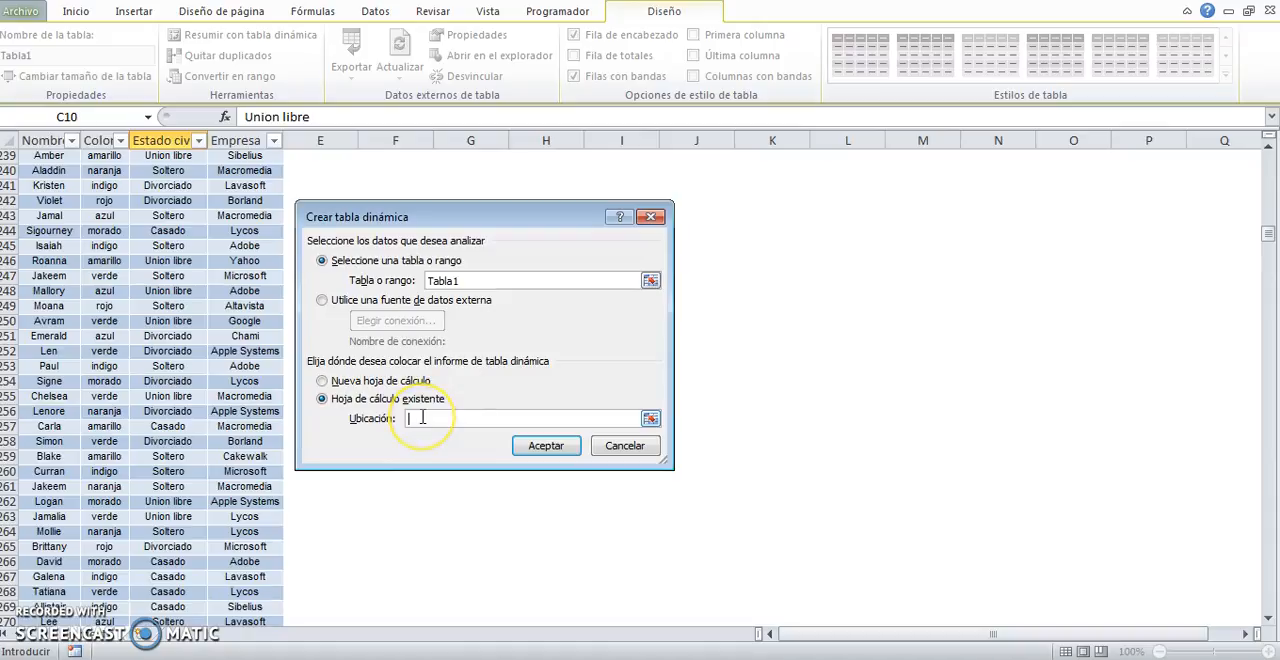
Step: Create the pivot table on a new worksheet and select a cell inside its report area
click(347, 382)
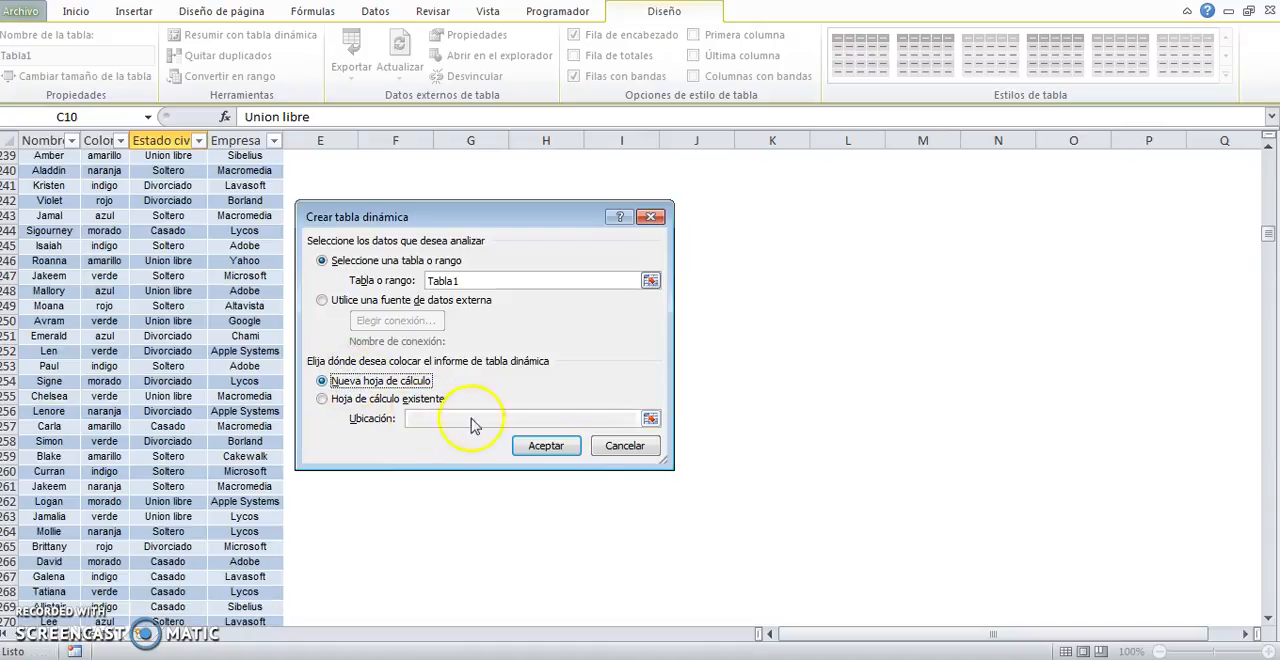
click(546, 447)
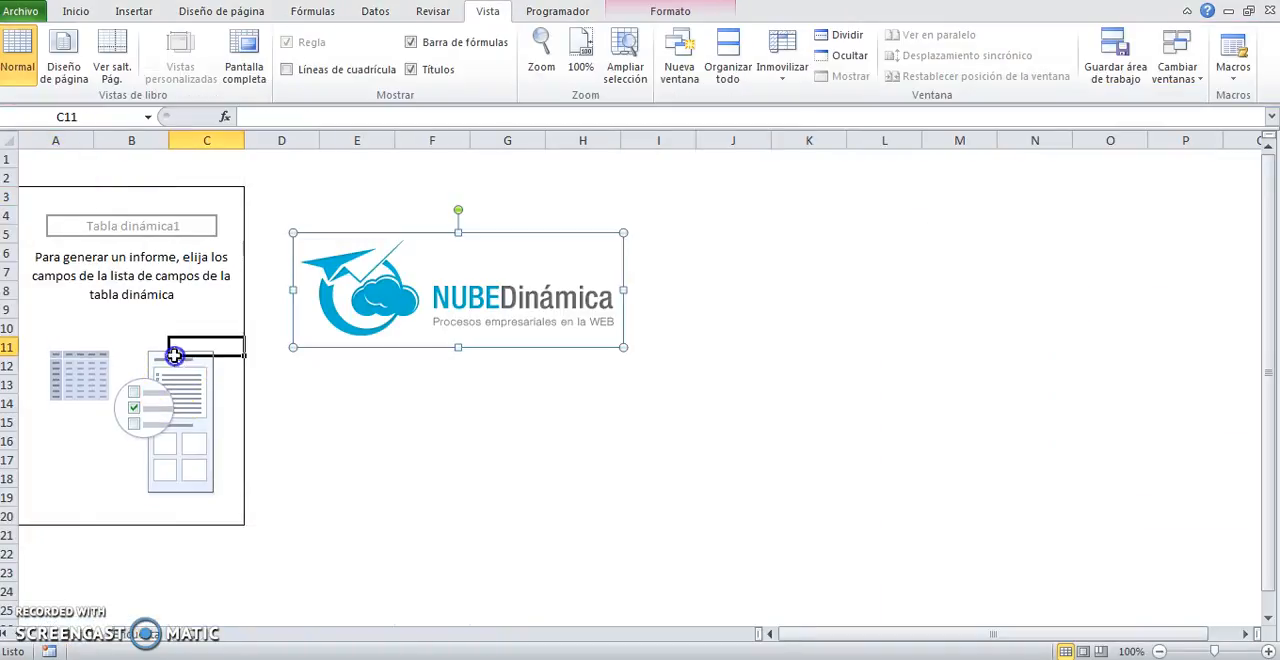
click(175, 352)
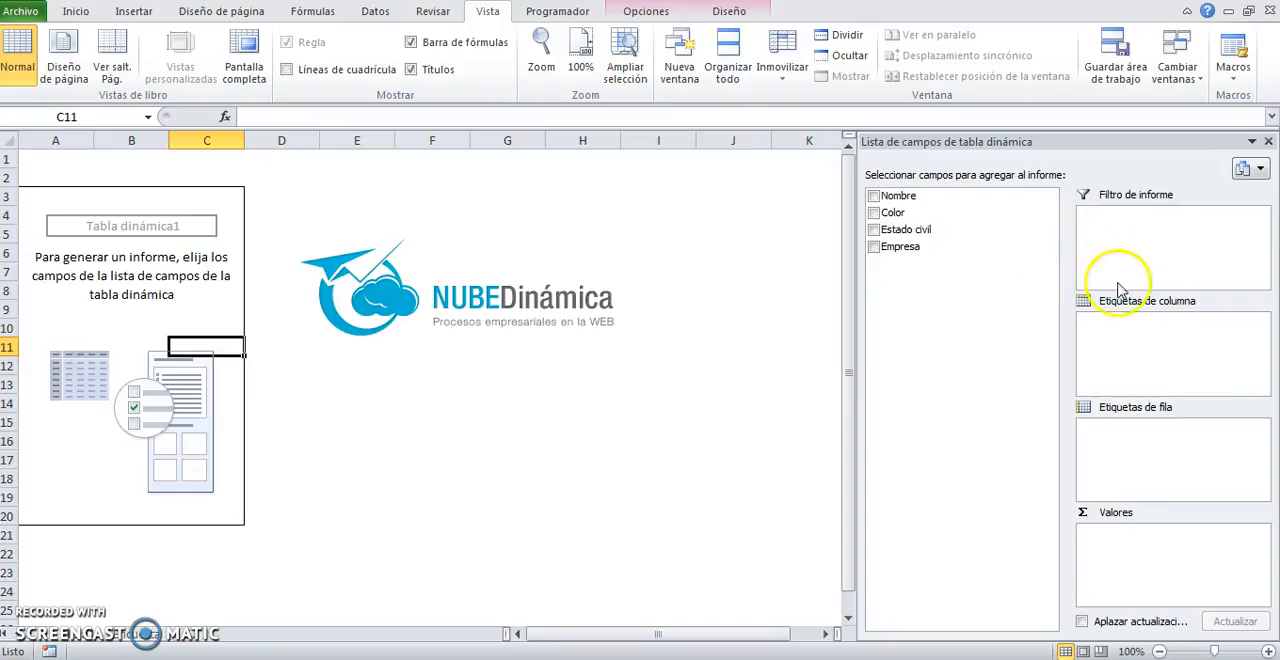
Step: Examine the report filter, column labels, row labels and values areas along with the fields available for the pivot table
click(1099, 197)
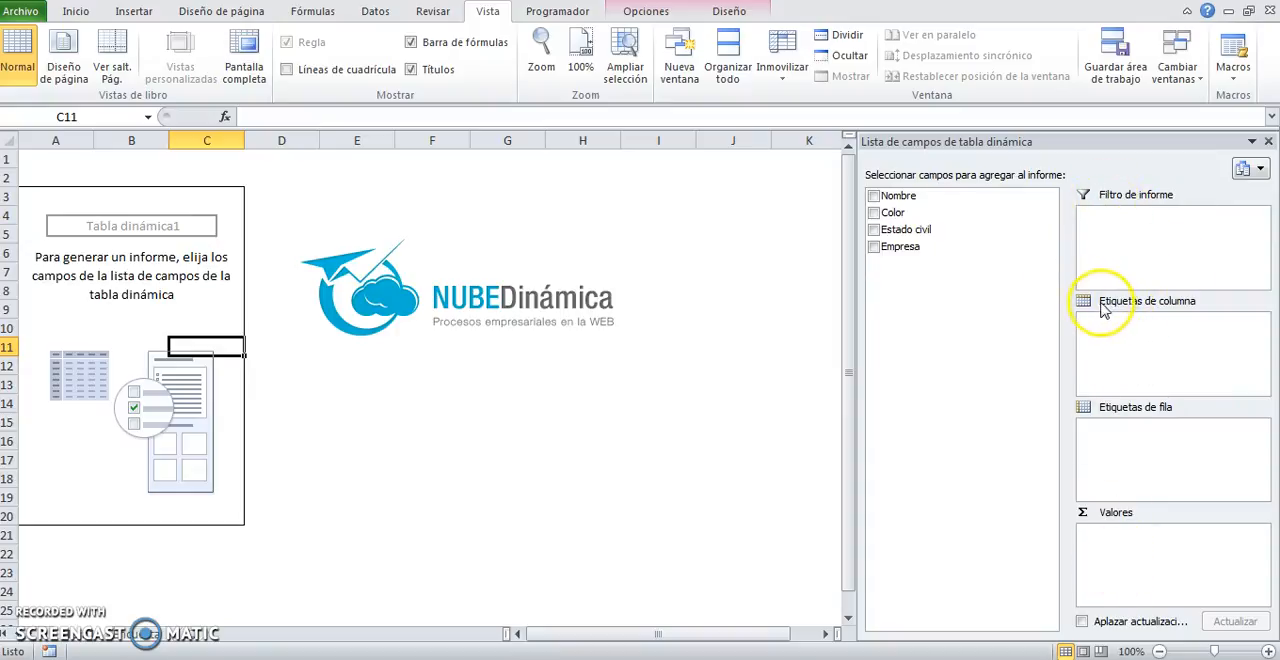
click(1178, 410)
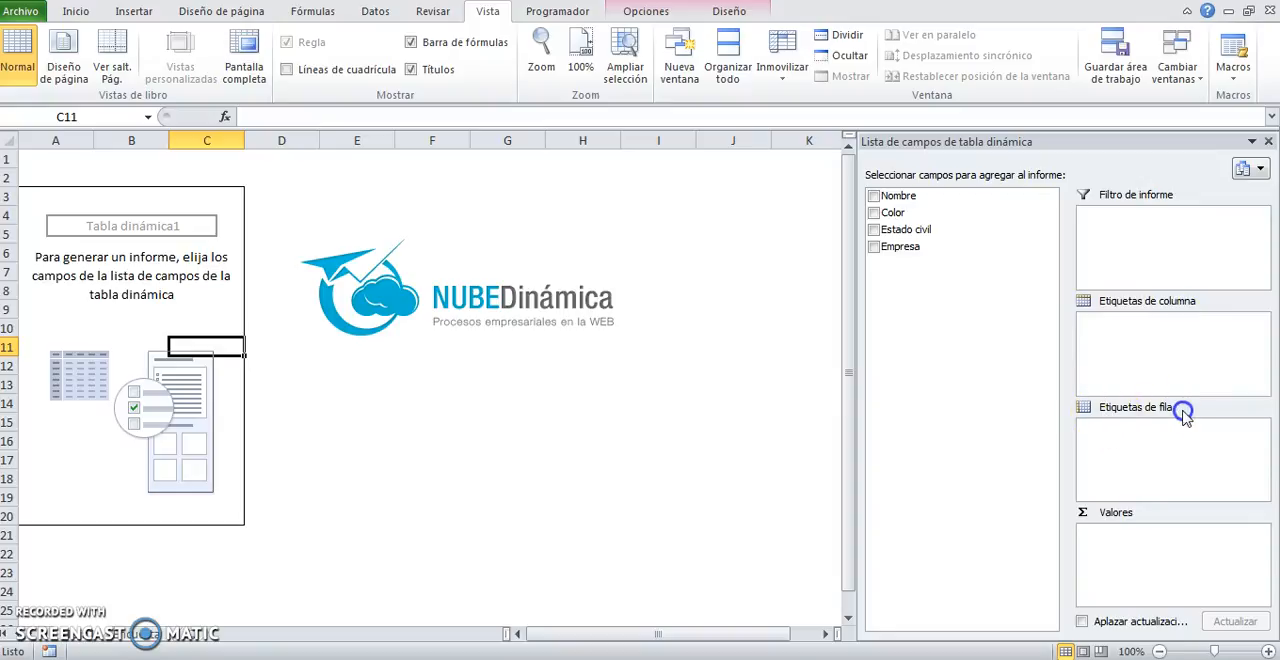
click(1124, 514)
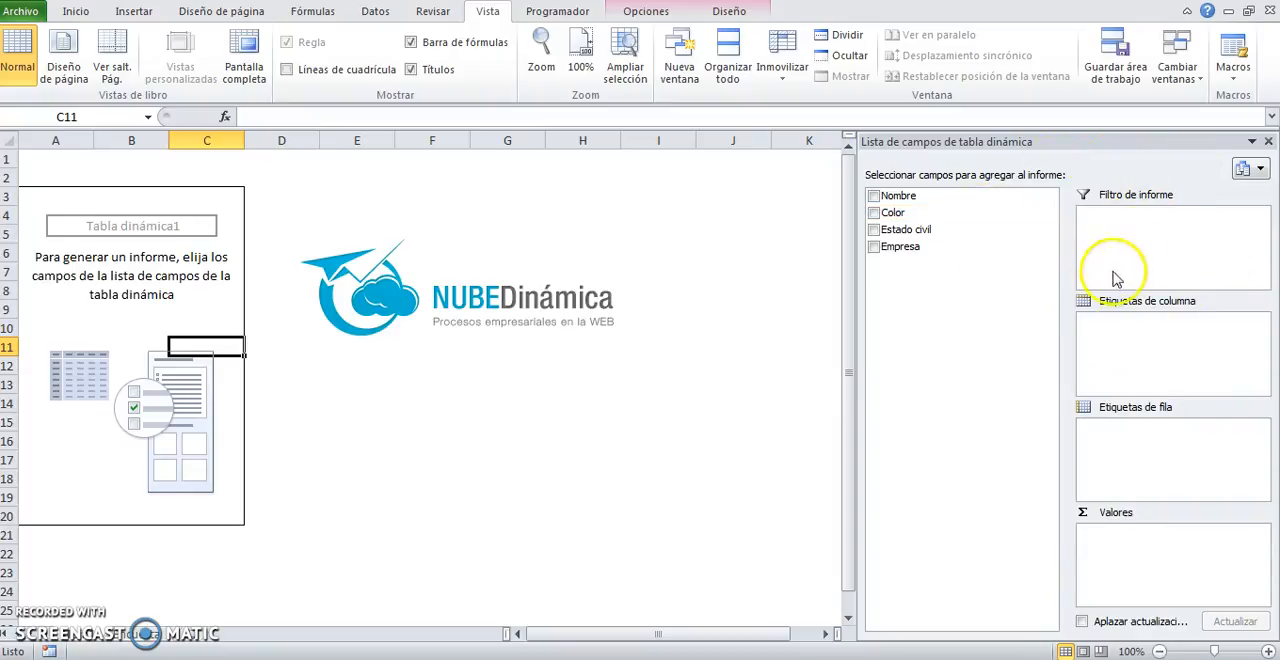
click(1132, 482)
click(1134, 234)
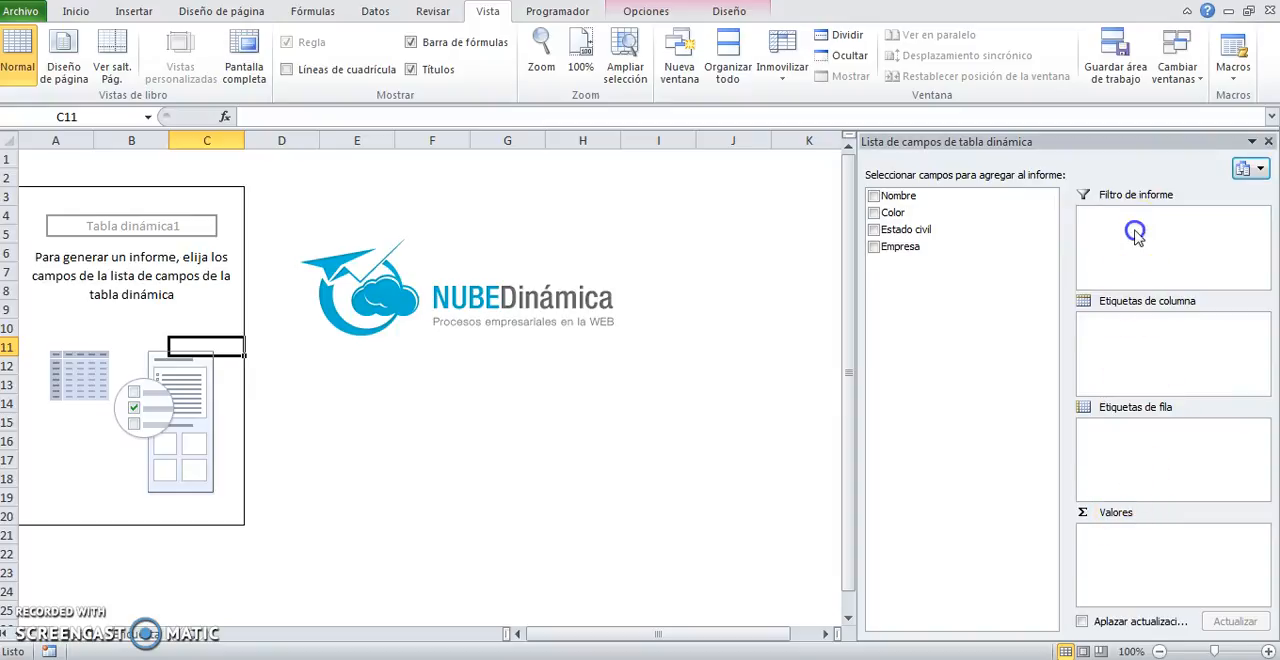
click(1120, 195)
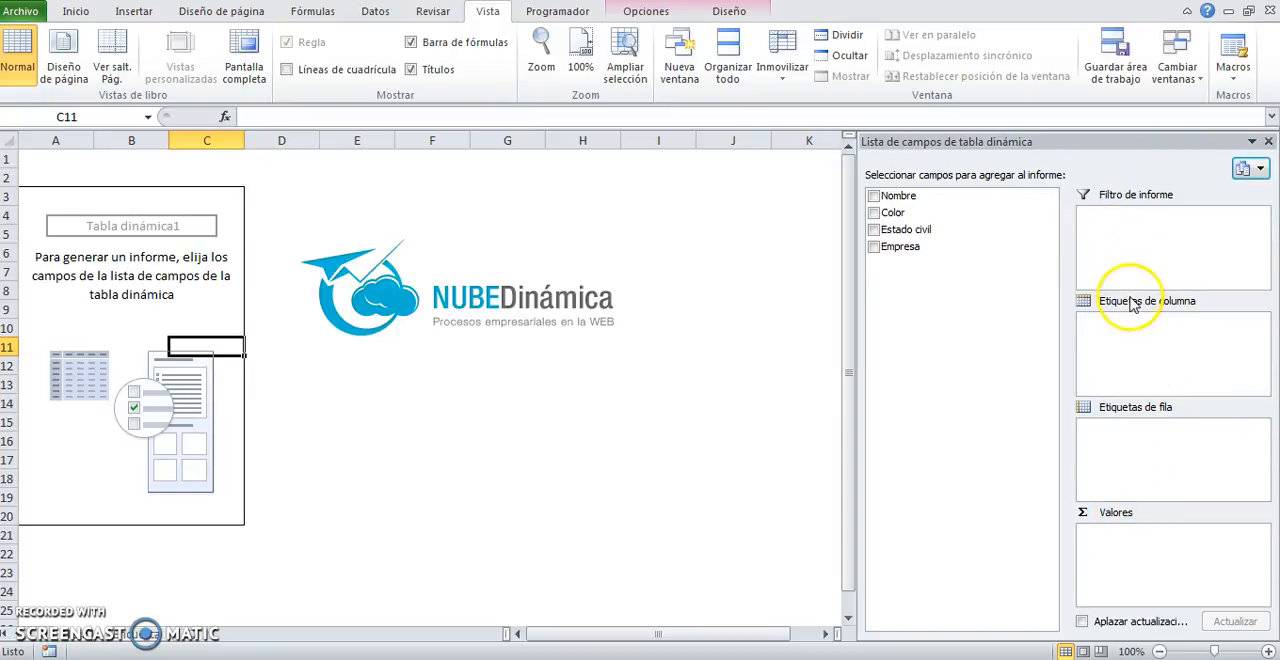
click(1120, 510)
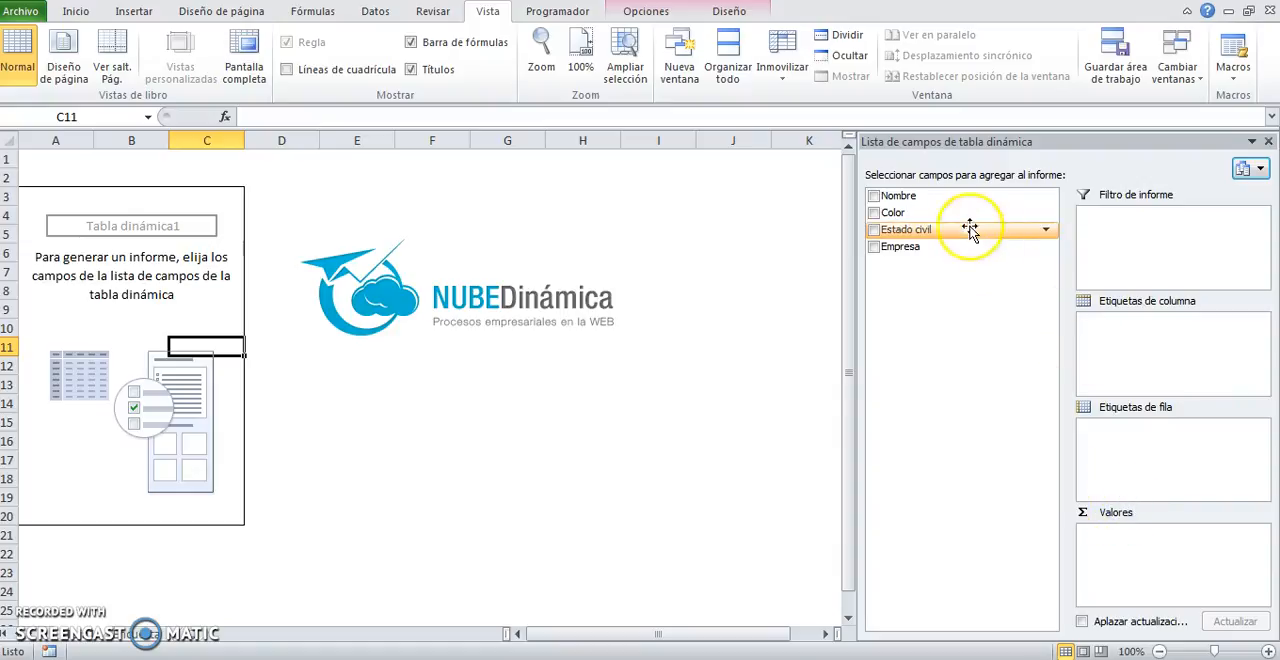
drag(900, 194, 940, 215)
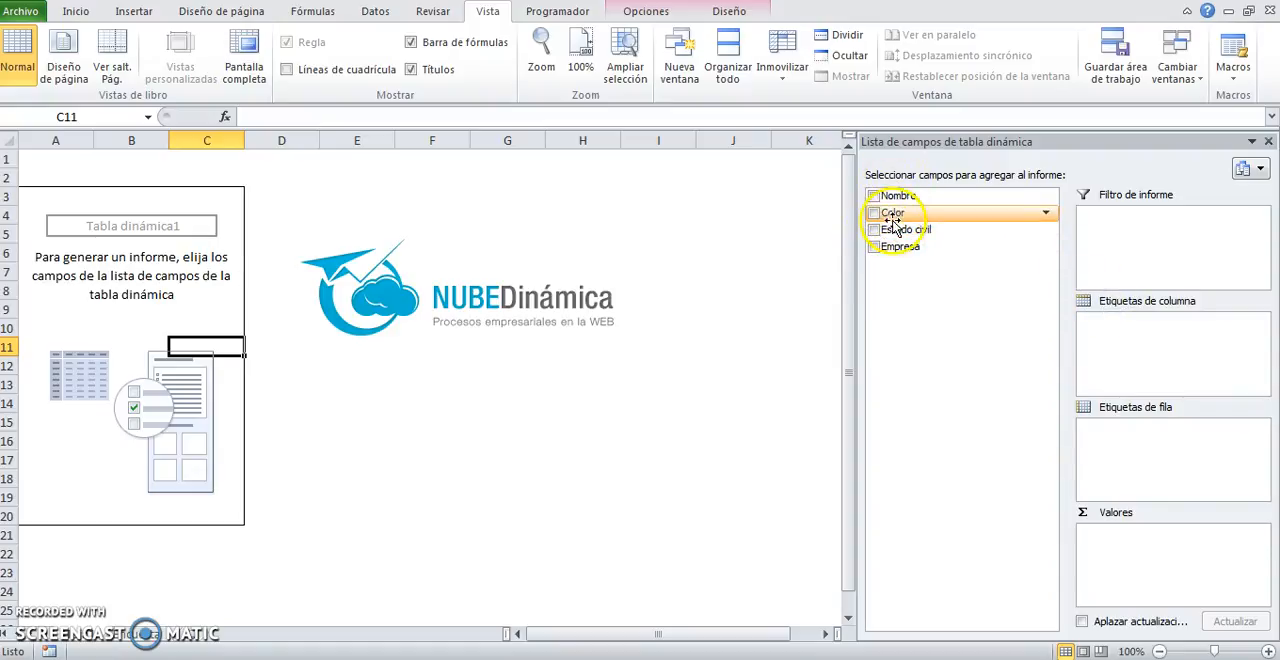
Step: Add the Color field to the pivot table's column labels and check the colour headings from amarillo to rojo
drag(890, 213, 1122, 338)
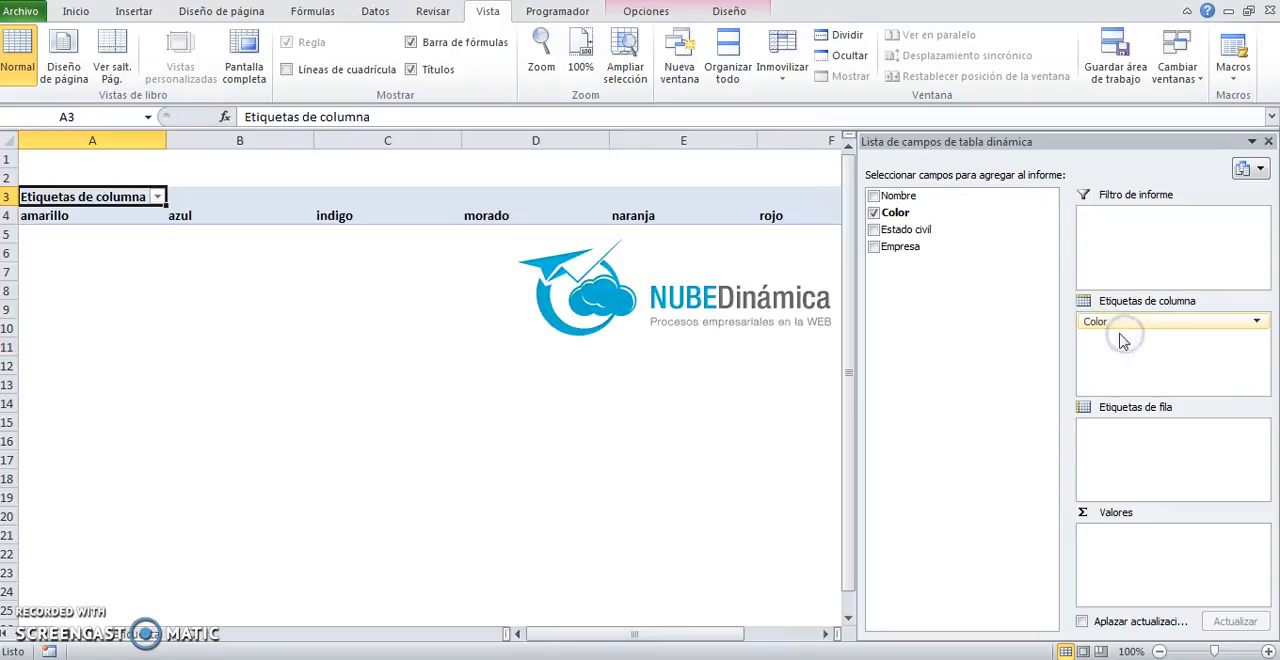
click(37, 216)
mouse_move(113, 218)
mouse_down()
mouse_move(180, 211)
mouse_move(117, 214)
mouse_up()
click(180, 216)
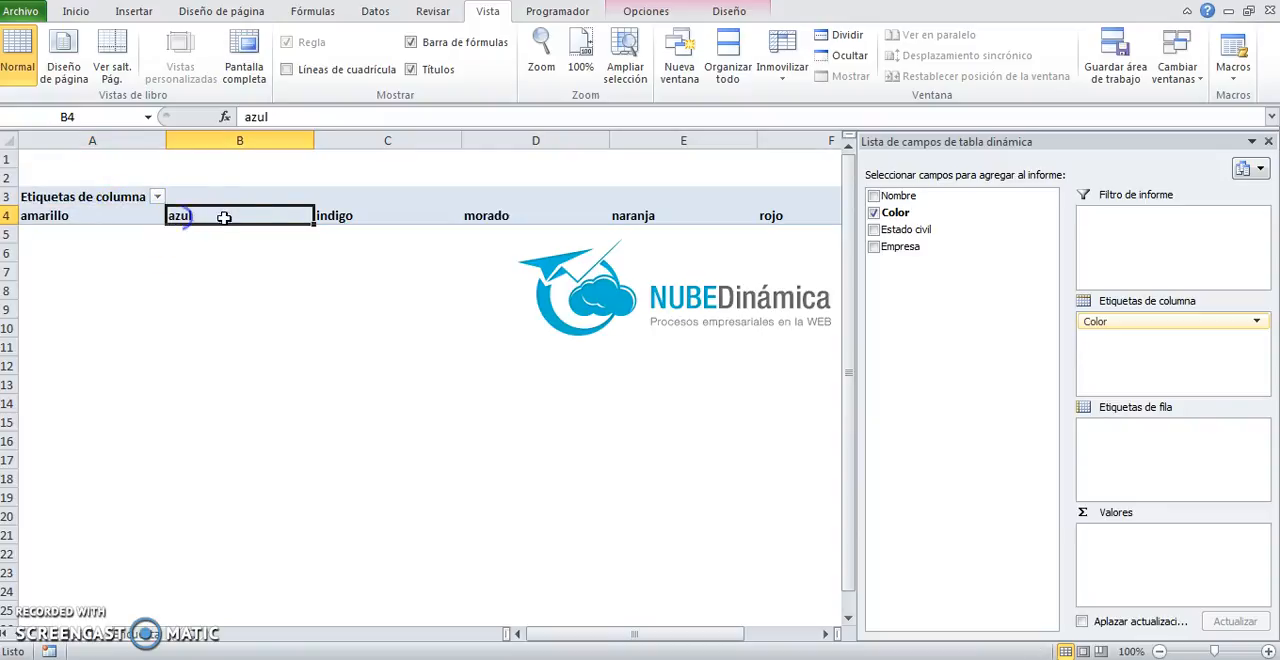
click(334, 214)
click(503, 215)
click(651, 214)
click(797, 216)
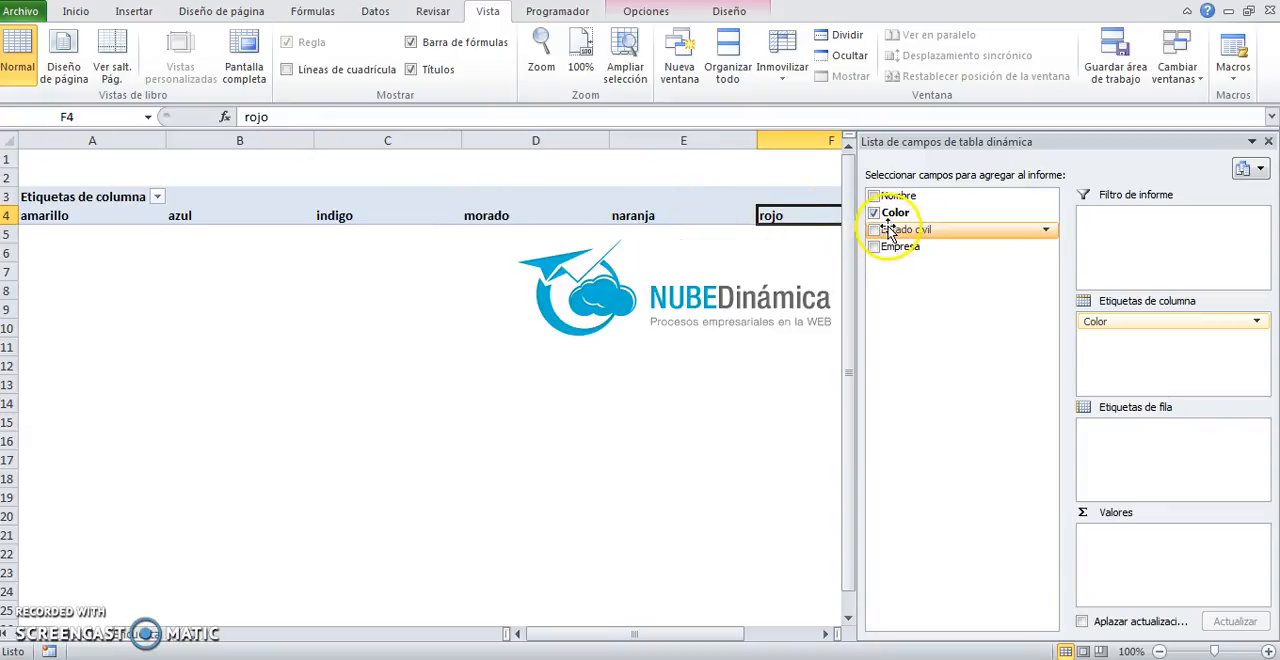
Step: Inspect the Color column of the source data table down to its last record
click(137, 636)
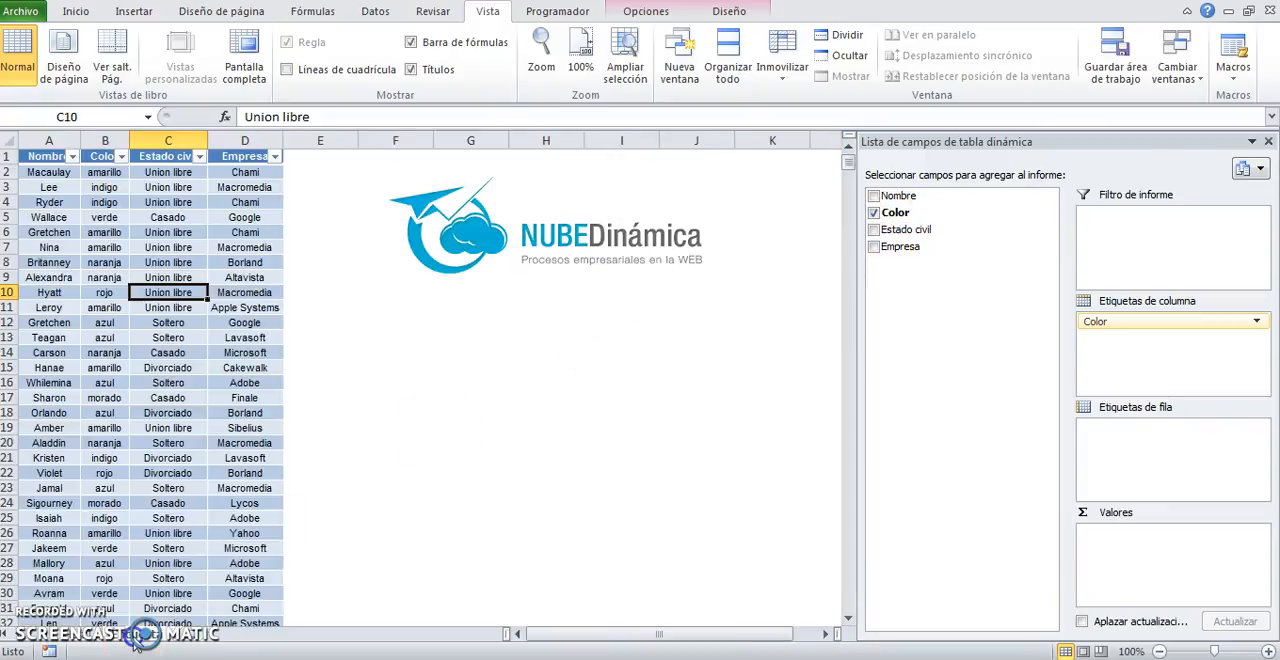
click(104, 138)
click(105, 187)
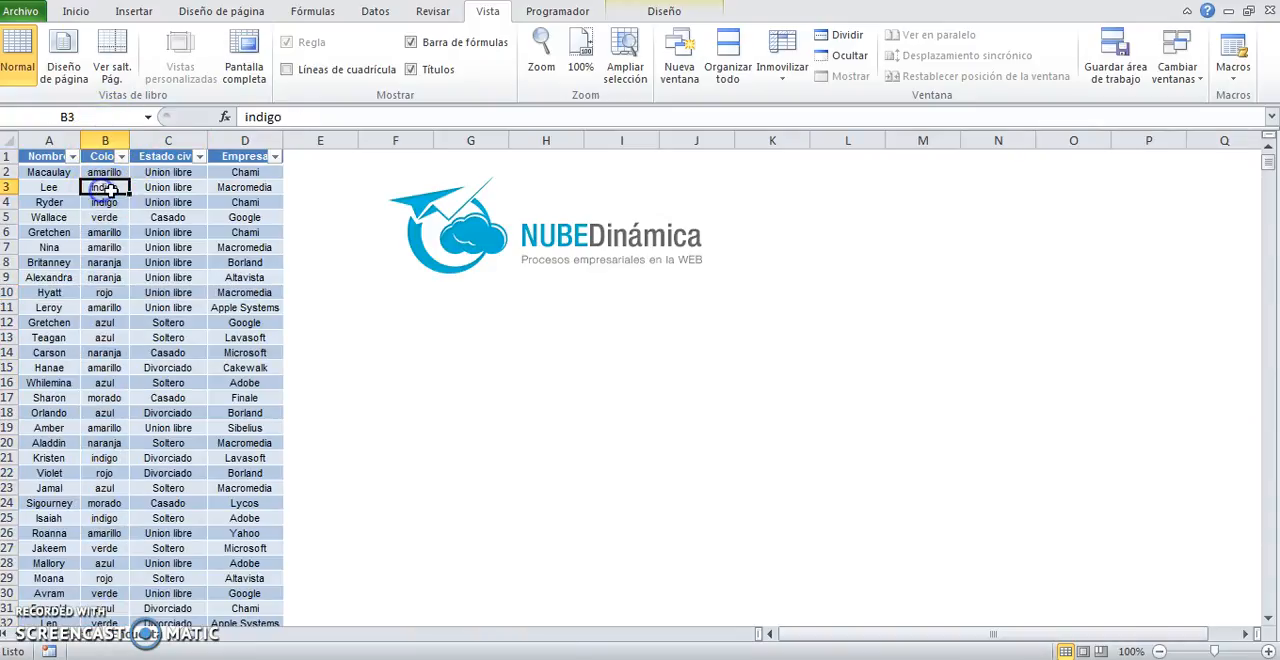
key(ctrl+Down)
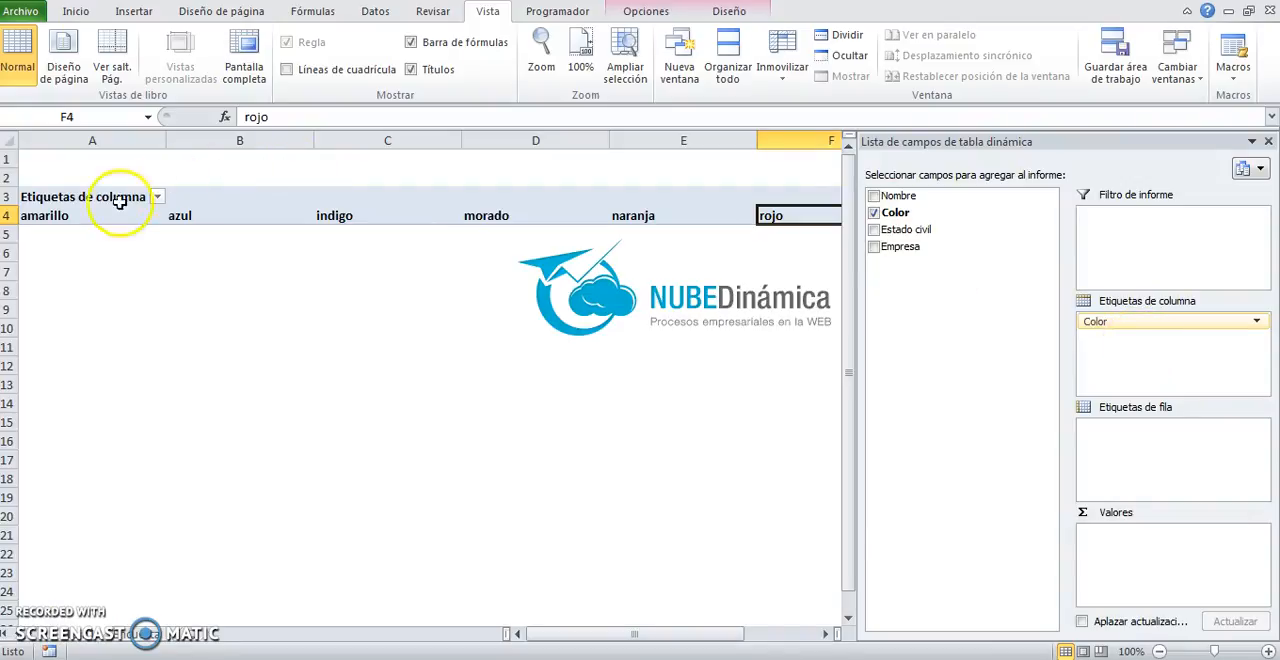
Step: Go back to the pivot table and review its colour headings across row 4, ending at the first one
click(50, 215)
key(Right)
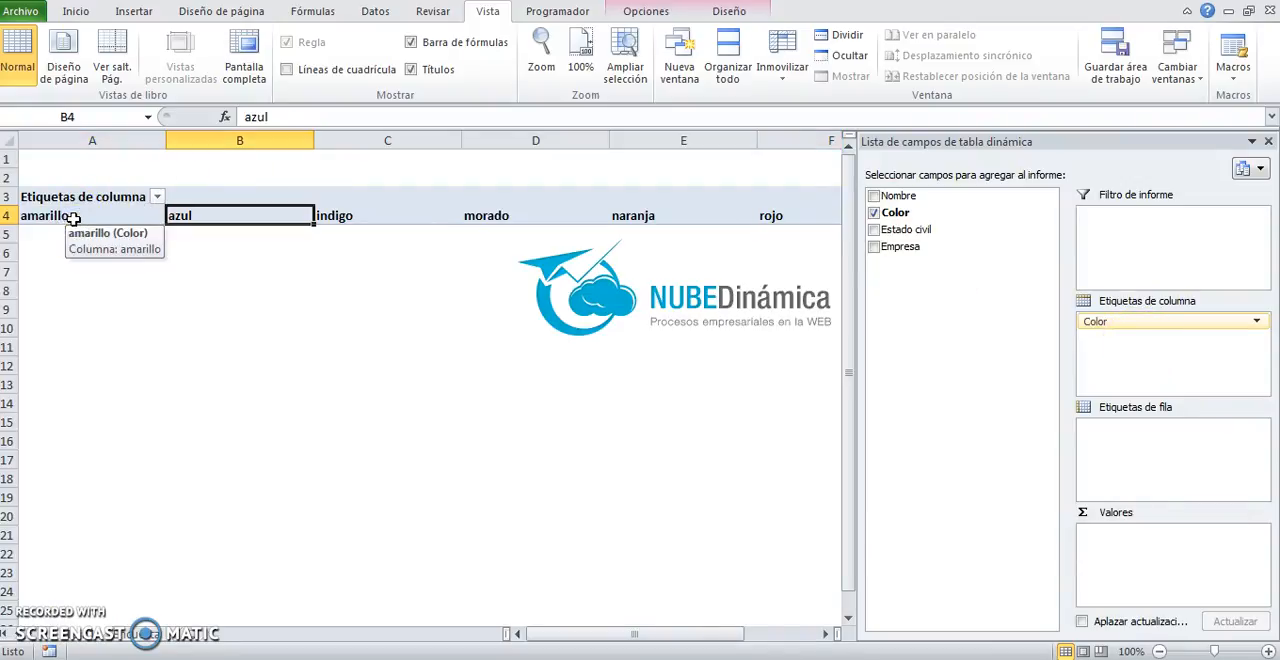
key(Right)
key(Right)
key(Right)
key(Right)
key(Right)
key(Right)
key(Right)
key(Right)
key(Left)
key(Left)
key(Left)
key(Left)
key(Right)
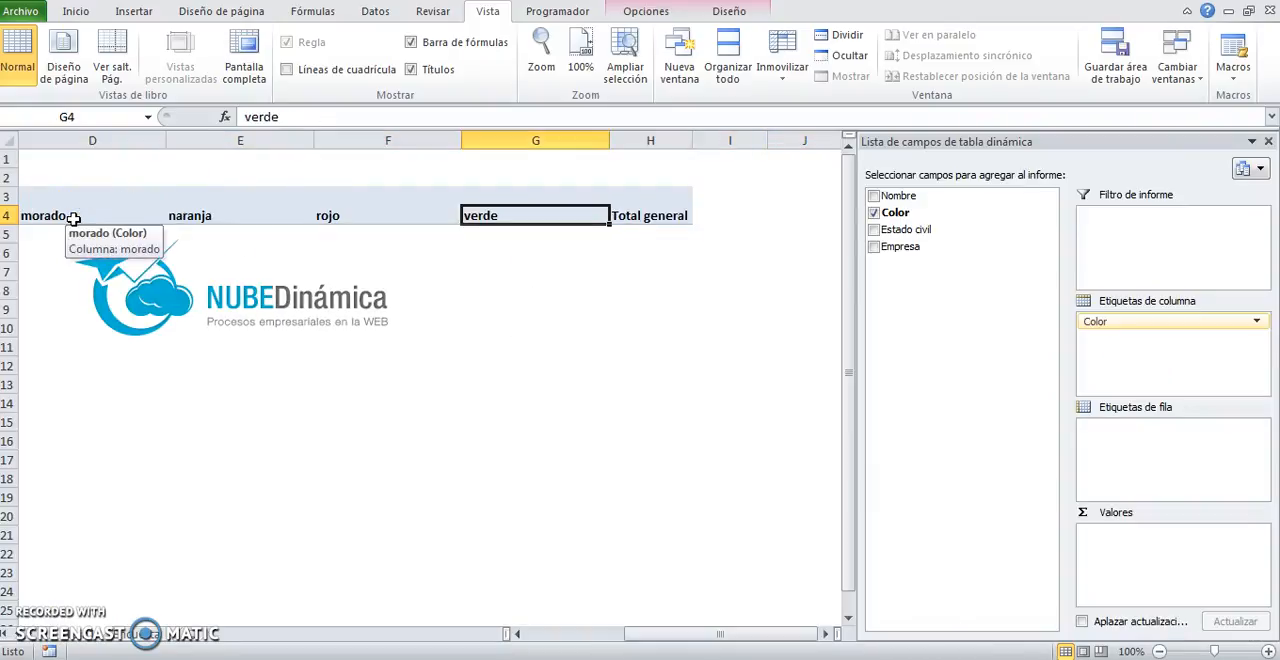
key(ctrl+Left)
key(ctrl+Right)
key(ctrl+Right)
key(Left)
key(Left)
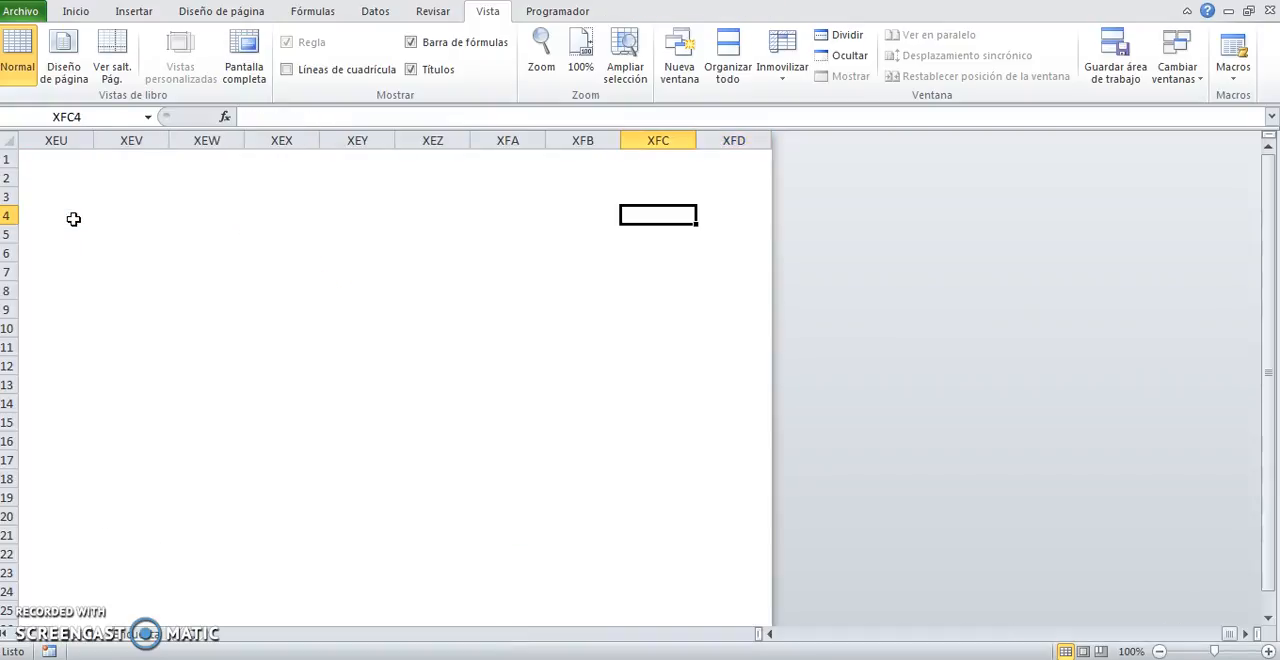
key(ctrl+Left)
key(Left)
key(ctrl+Left)
key(ctrl+Left)
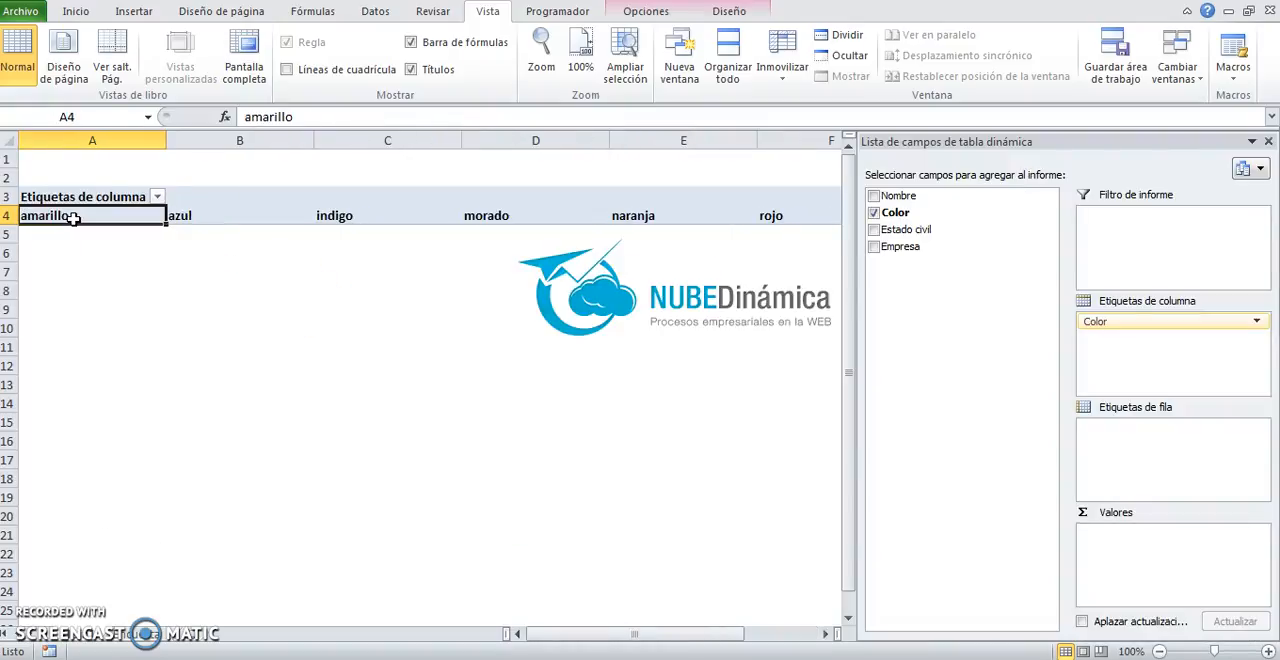
Step: Select the colour headings from amarillo to verde, A4:G4, to examine how many distinct colours the pivot table lists
key(shift+Right)
key(shift+Right)
key(shift+Right)
key(shift+Right)
key(shift+Right)
key(shift+Right)
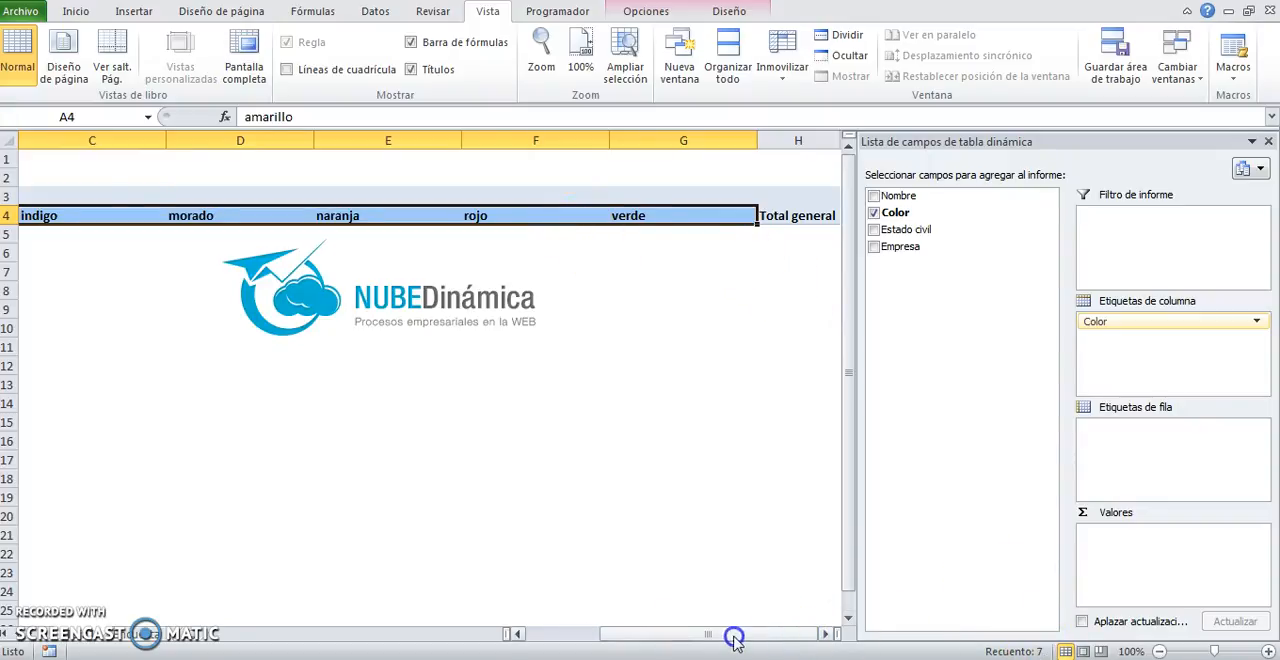
drag(734, 641, 661, 637)
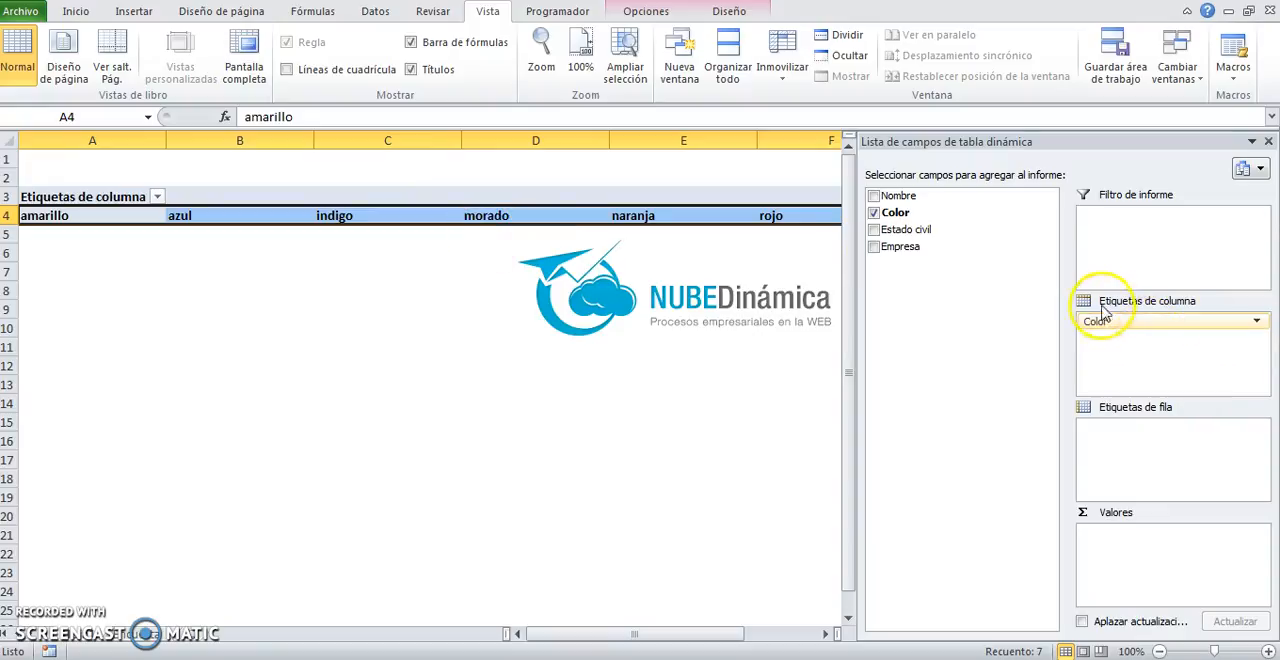
Step: Move the Color field from the column labels to the row labels and check the colours listed down column A
drag(1118, 321, 1113, 438)
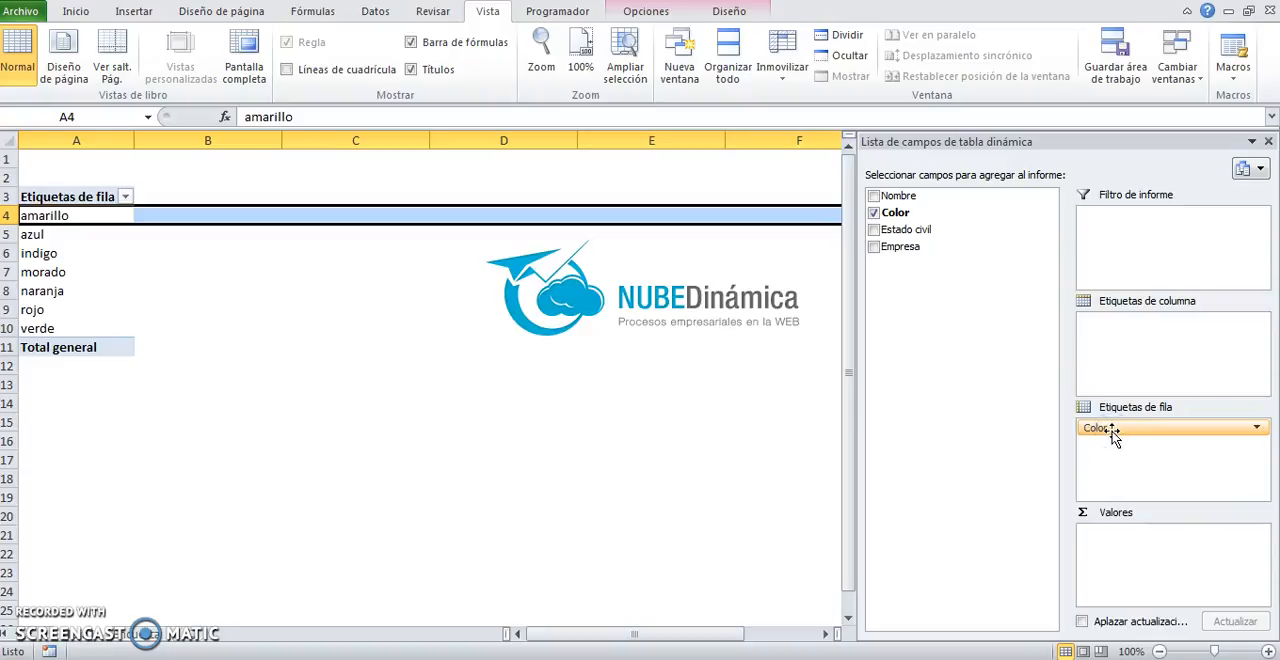
click(44, 216)
click(43, 253)
click(45, 272)
click(46, 290)
click(32, 309)
click(37, 328)
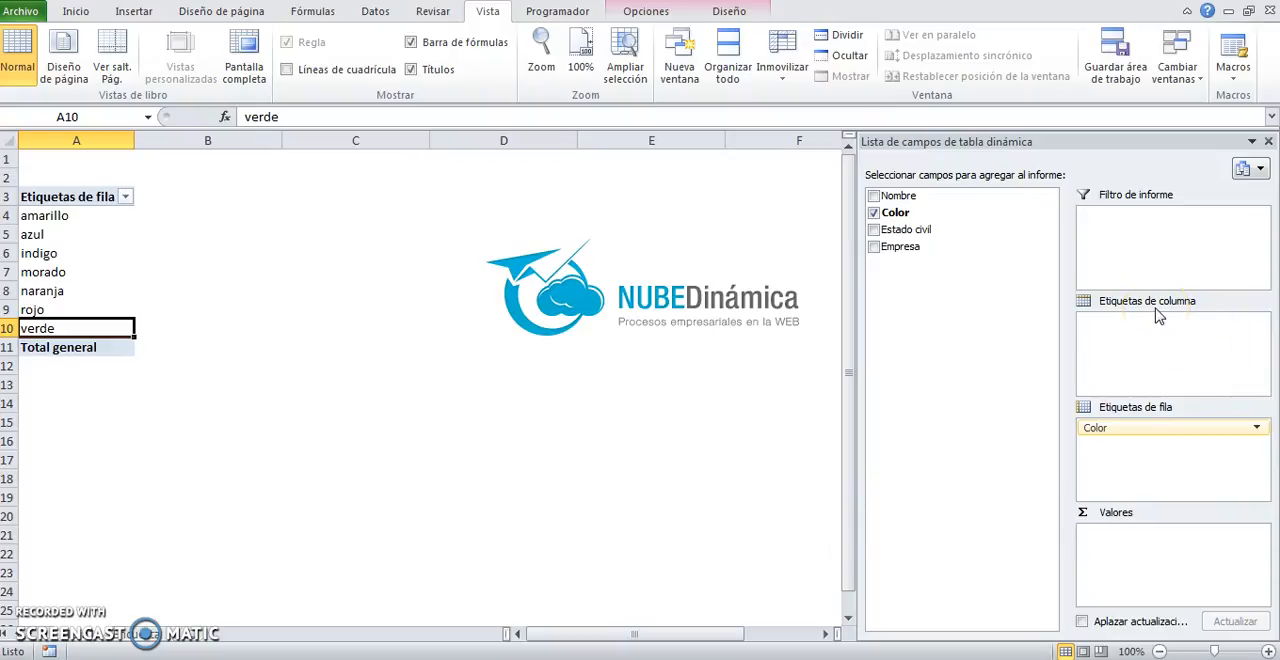
Step: Select the row labels from amarillo to verde, A4:A10, to review the colours listed in the pivot table
click(1101, 302)
drag(28, 215, 57, 334)
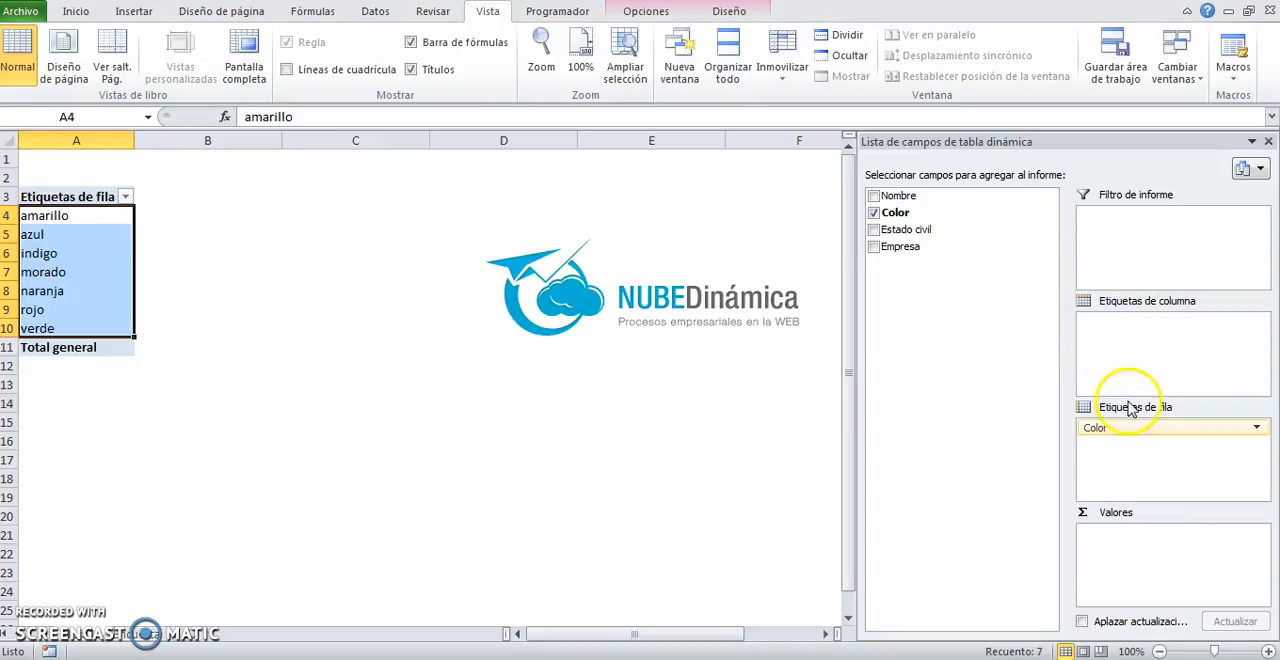
click(1115, 538)
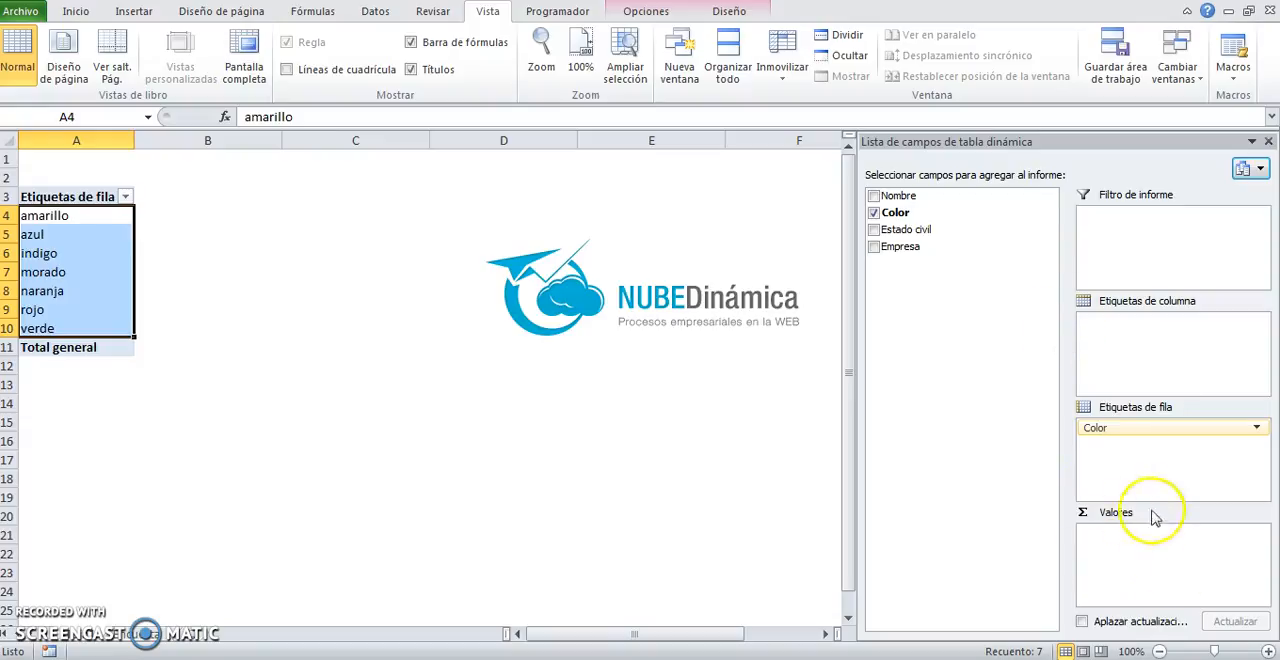
click(72, 220)
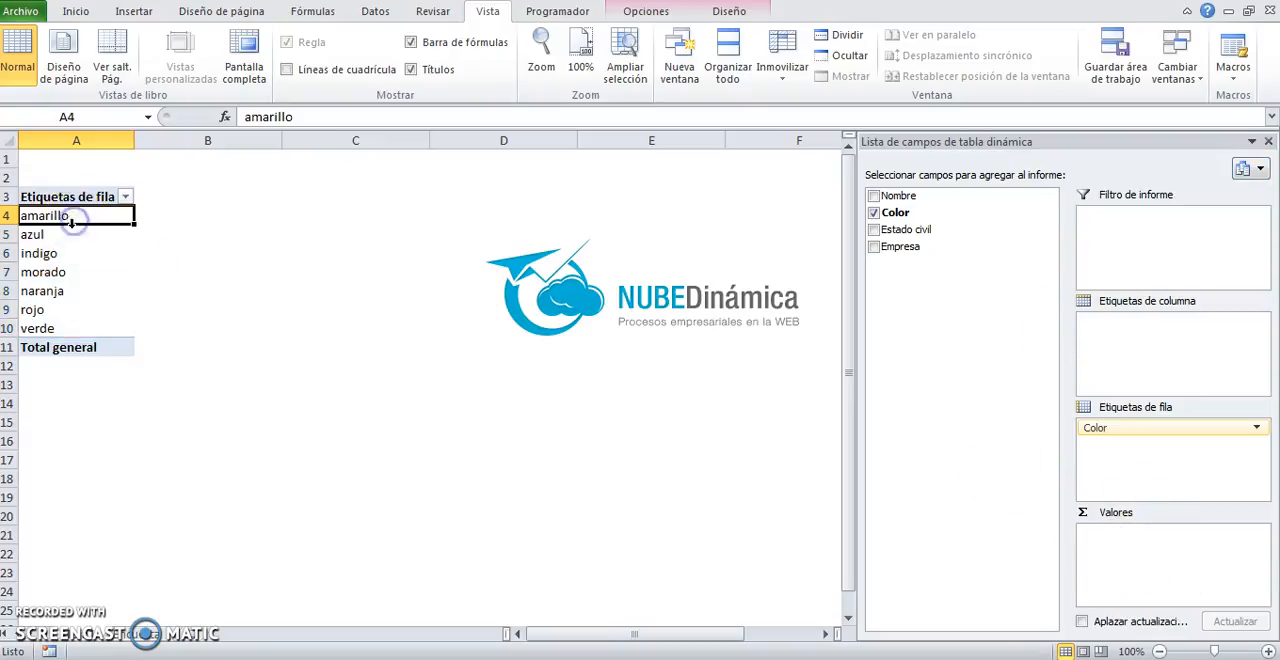
Step: Look at the source table's colour records and compare them with the pivot table's row labels from azul to verde
click(146, 645)
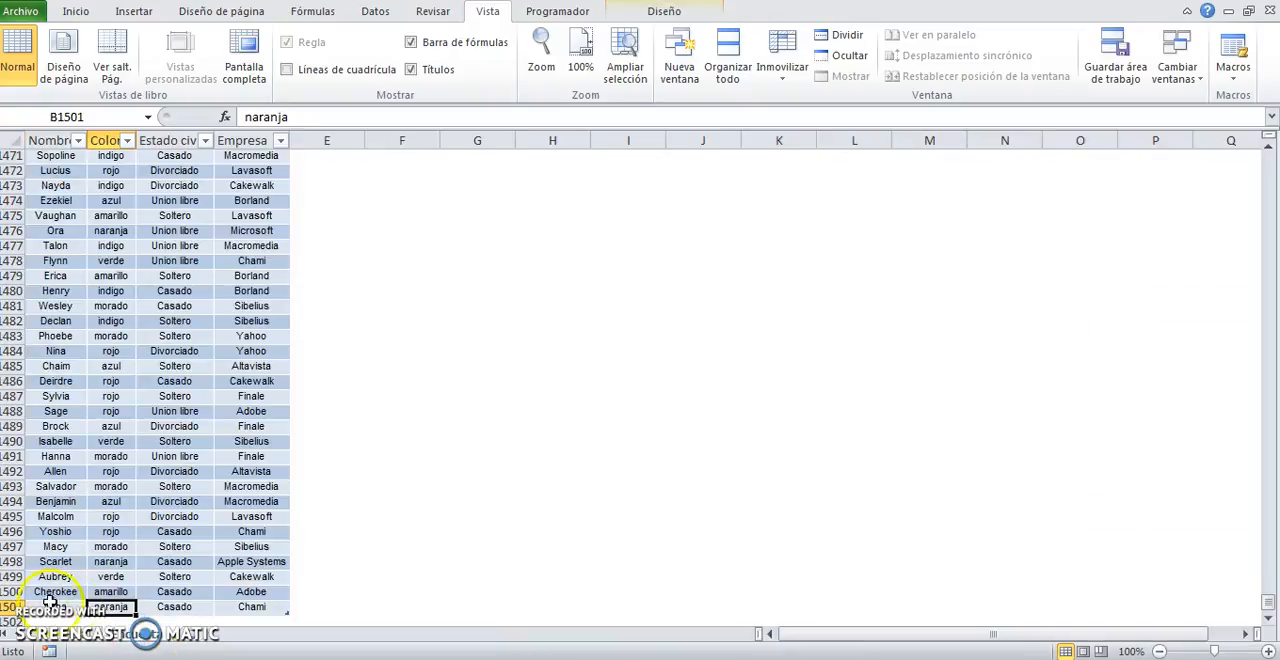
click(90, 640)
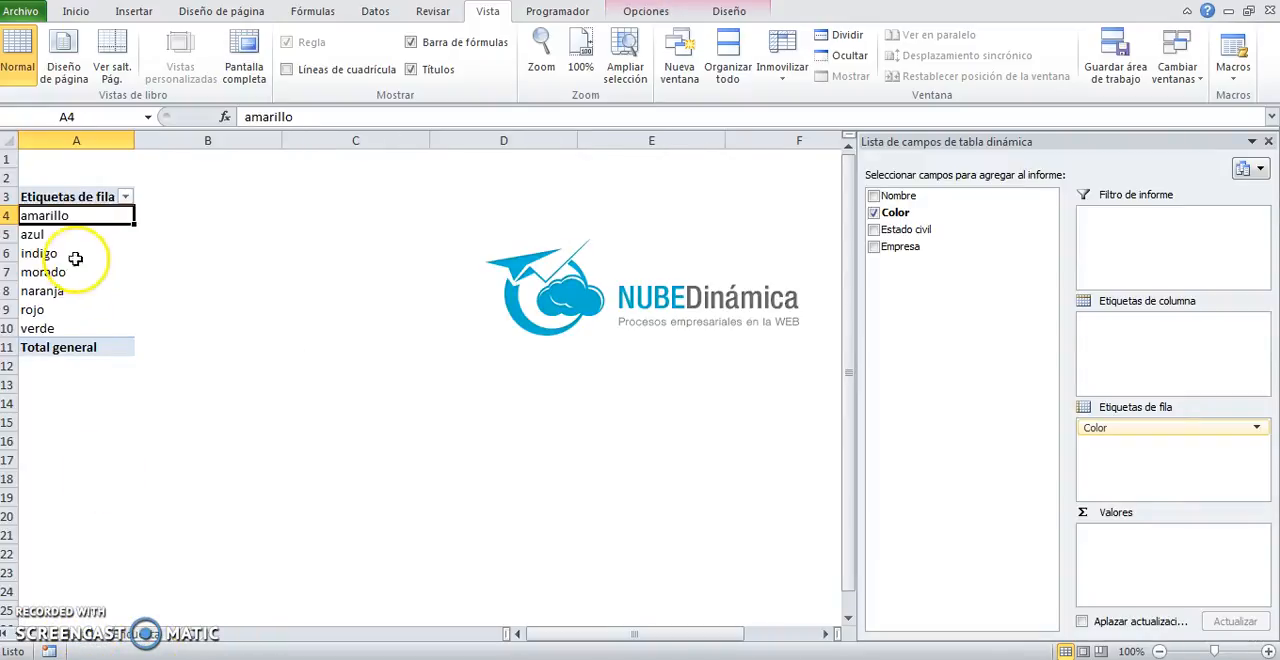
click(106, 234)
click(85, 240)
click(71, 253)
click(64, 272)
click(75, 290)
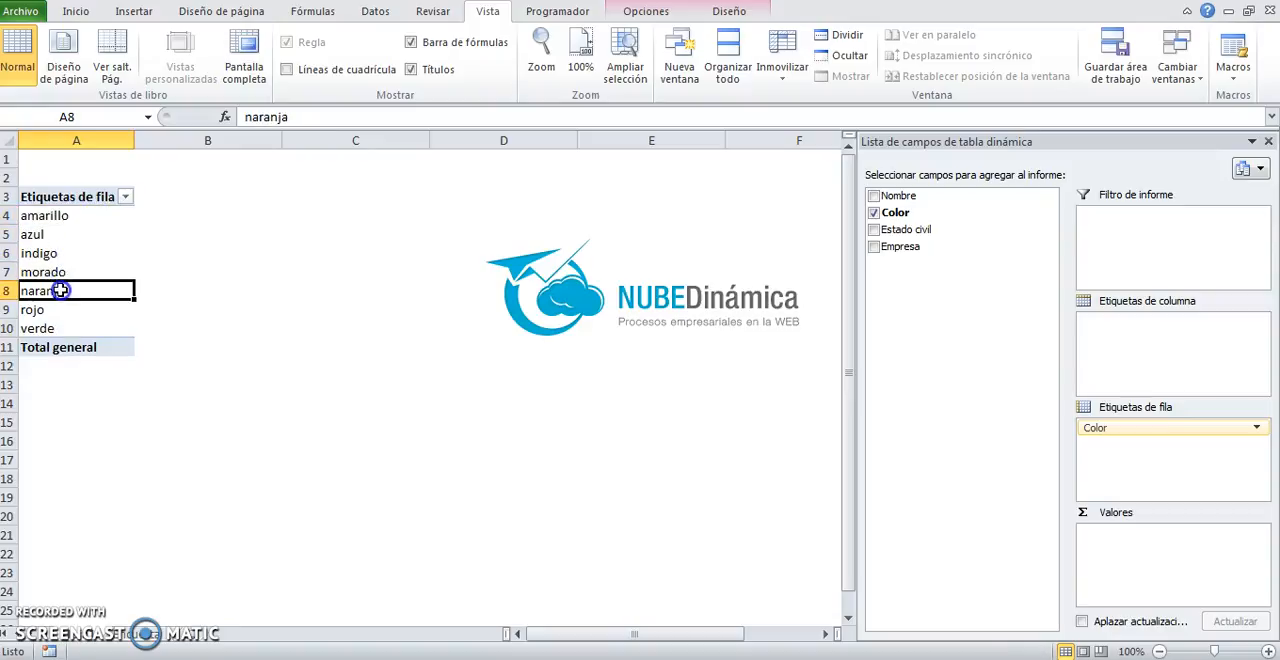
click(45, 326)
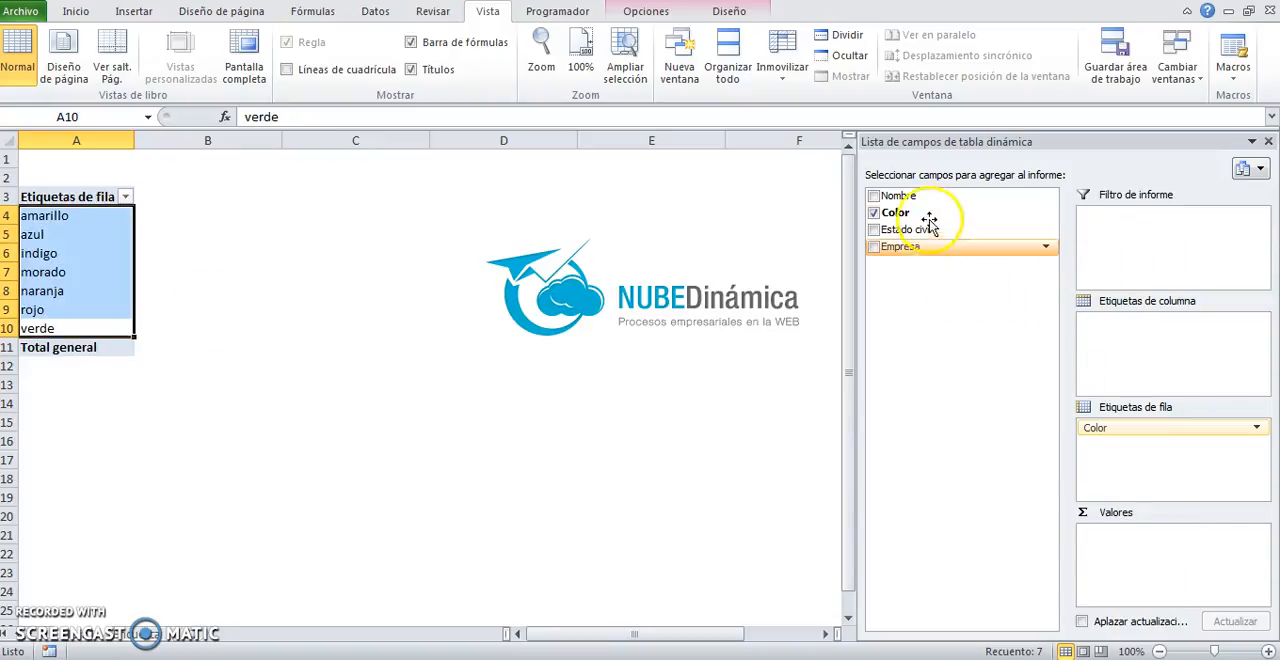
Step: Add the Color field to the values area to count the records per colour, and check the grand total and amarillo count
drag(922, 214, 955, 256)
drag(988, 330, 915, 218)
drag(996, 390, 128, 212)
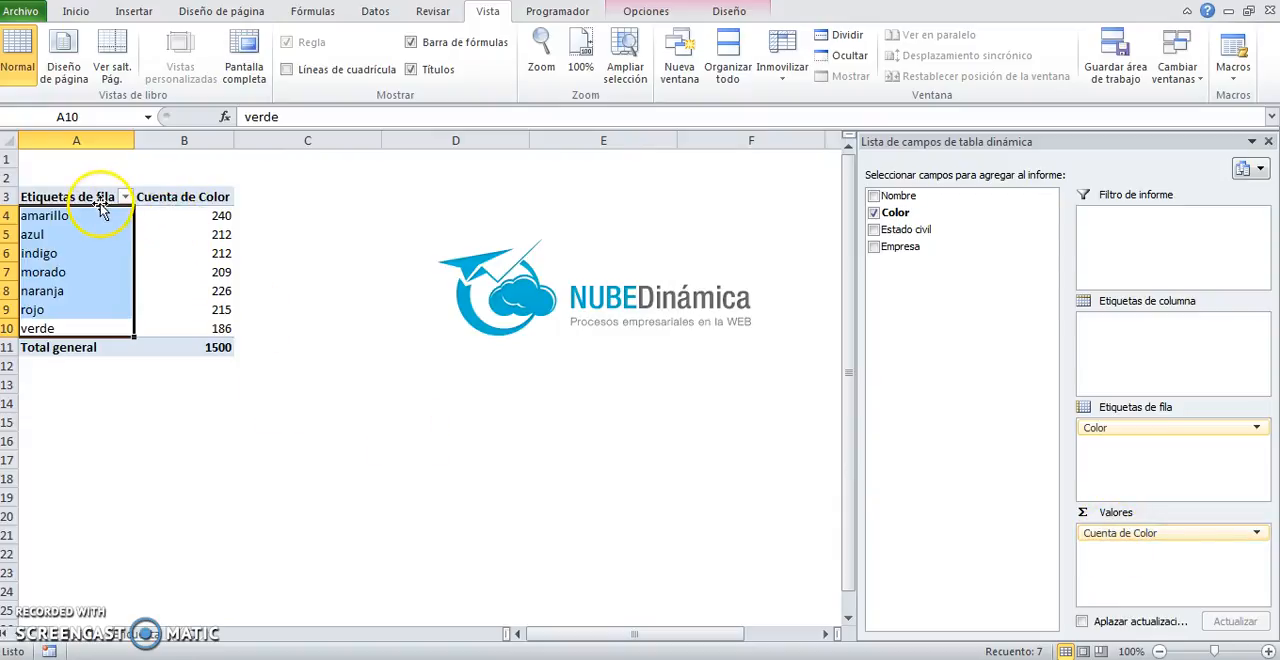
click(214, 350)
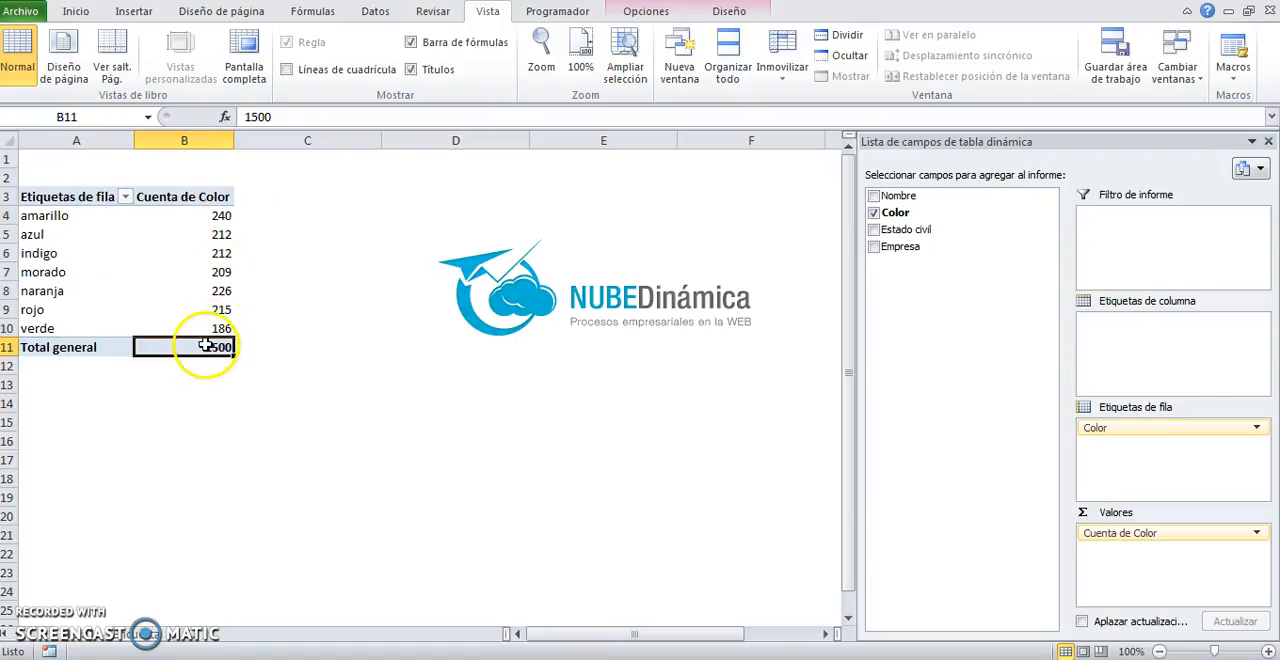
click(200, 216)
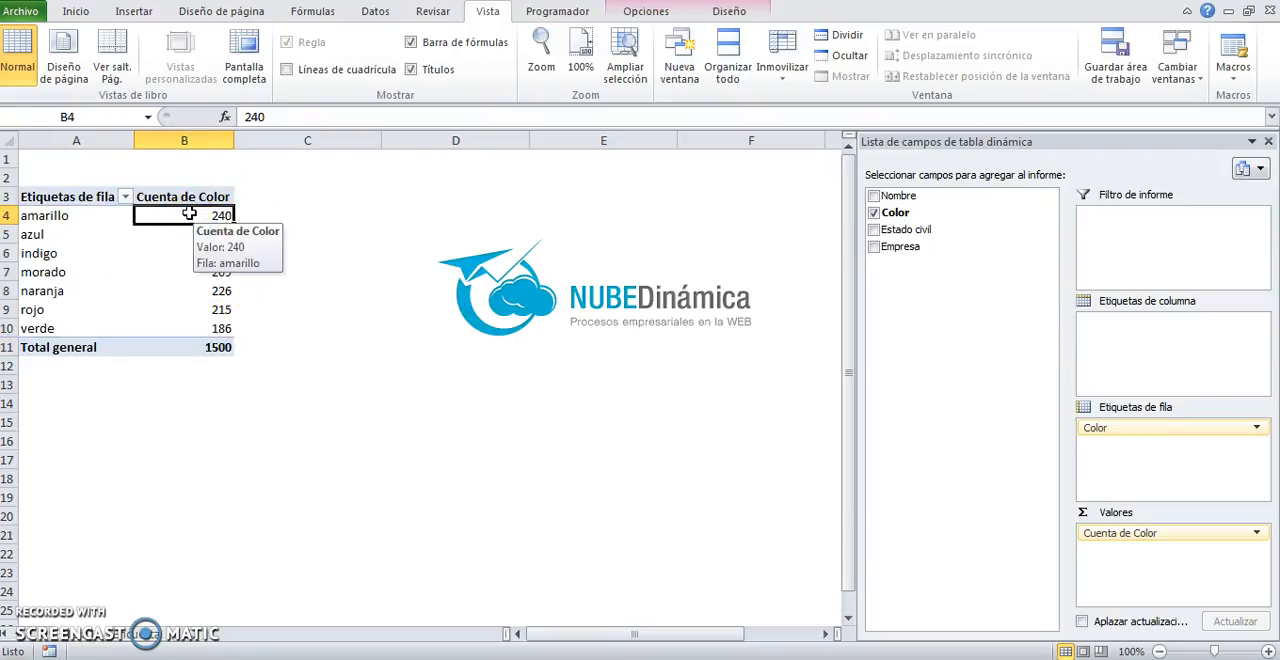
Step: Sort the pivot table's Cuenta de Color values from largest to smallest
right_click(187, 215)
click(186, 214)
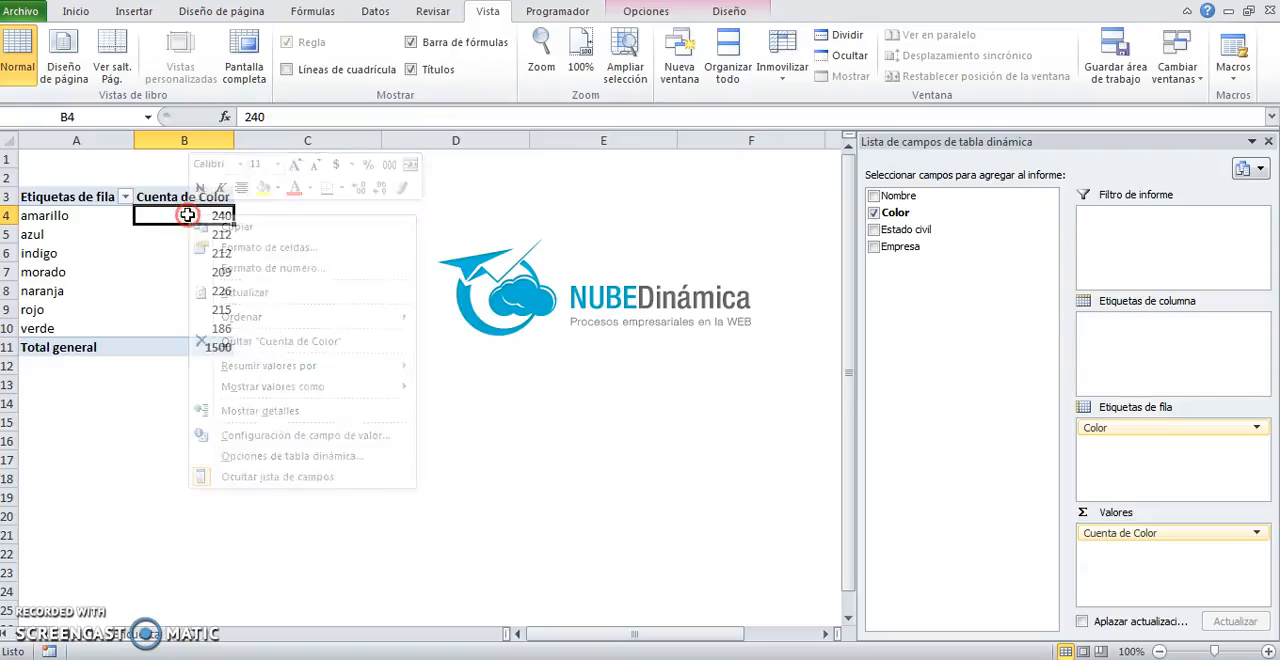
right_click(187, 252)
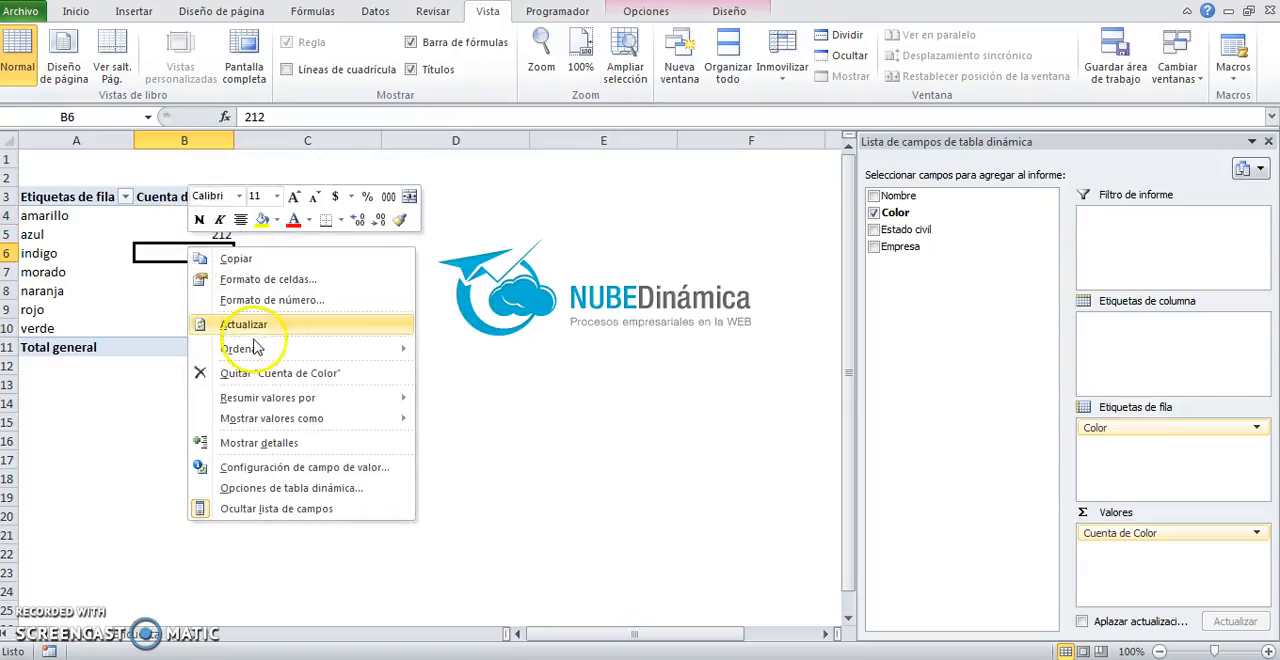
mouse_move(272, 348)
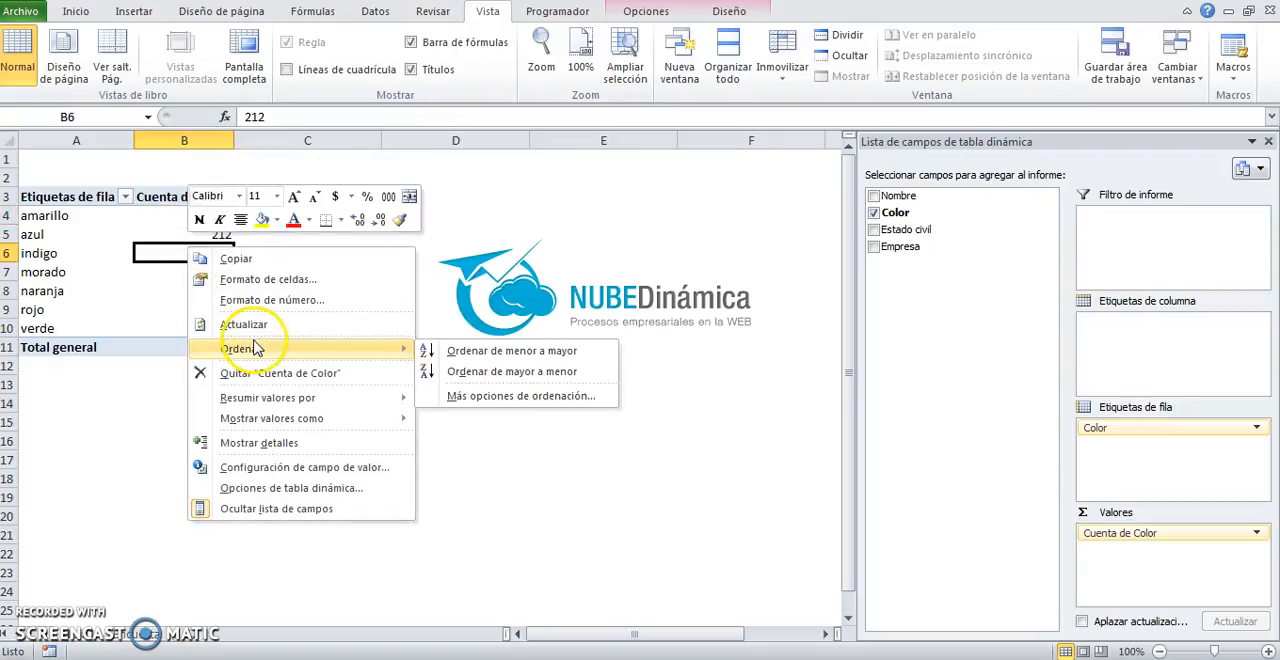
click(531, 381)
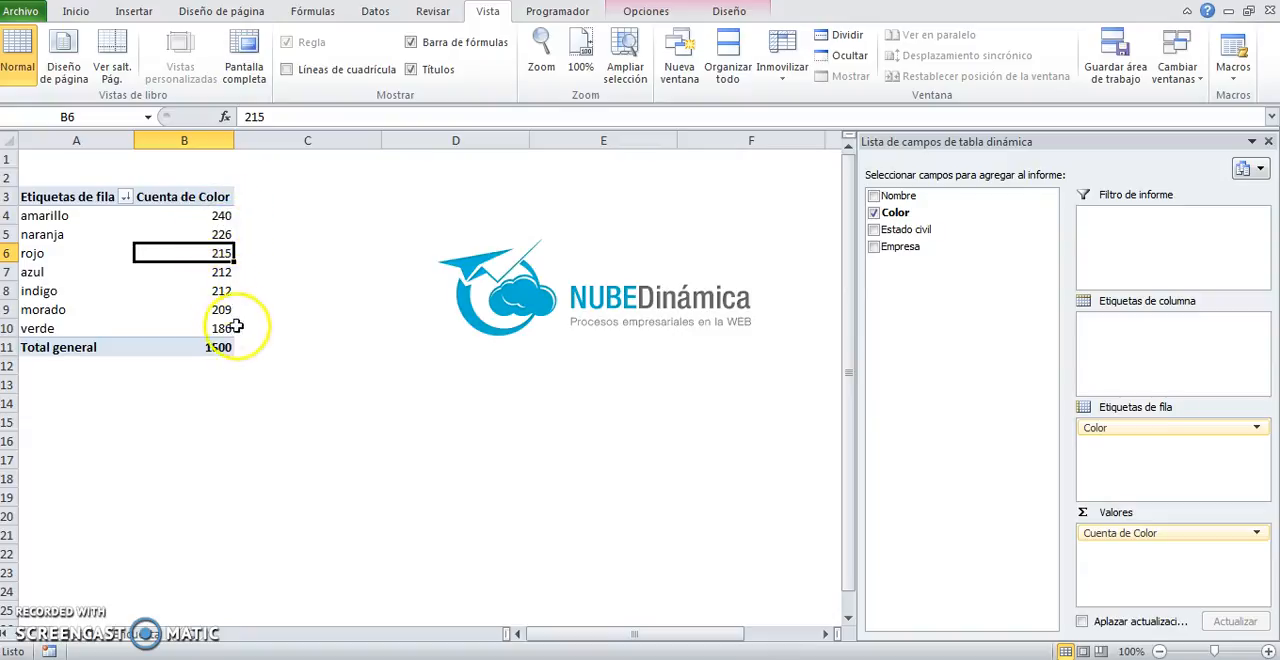
Step: Add the Color field to the values area a second time, beside the existing count column
mouse_move(209, 347)
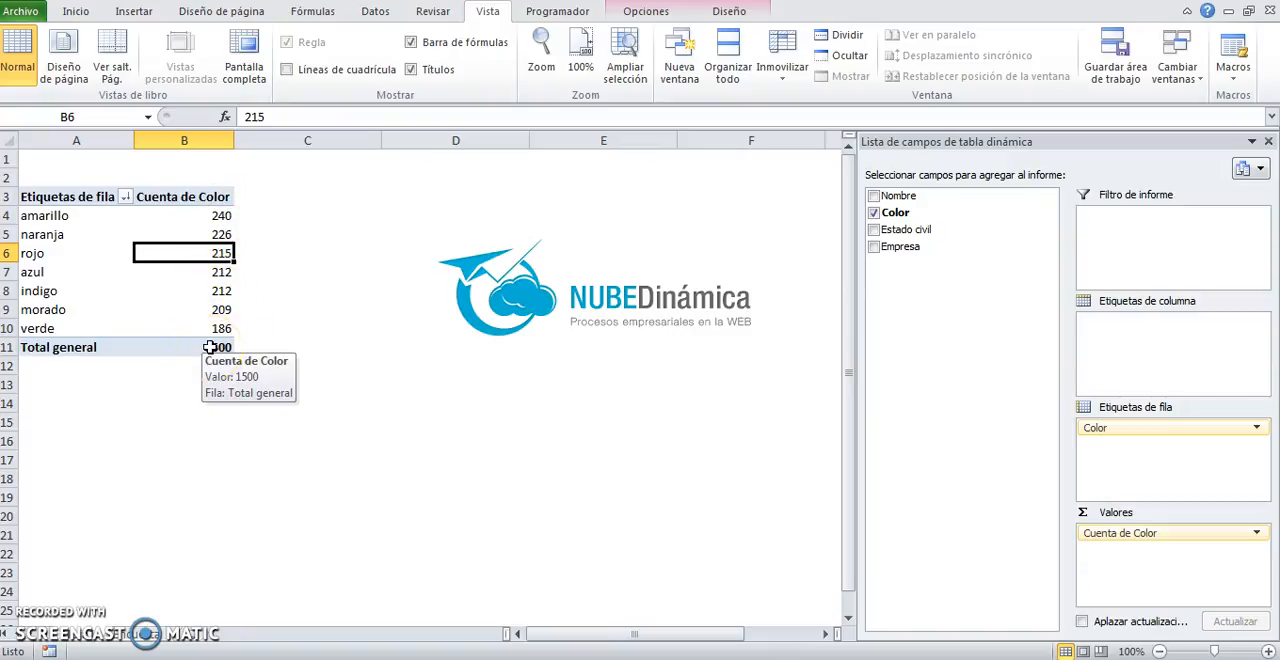
drag(903, 213, 1126, 550)
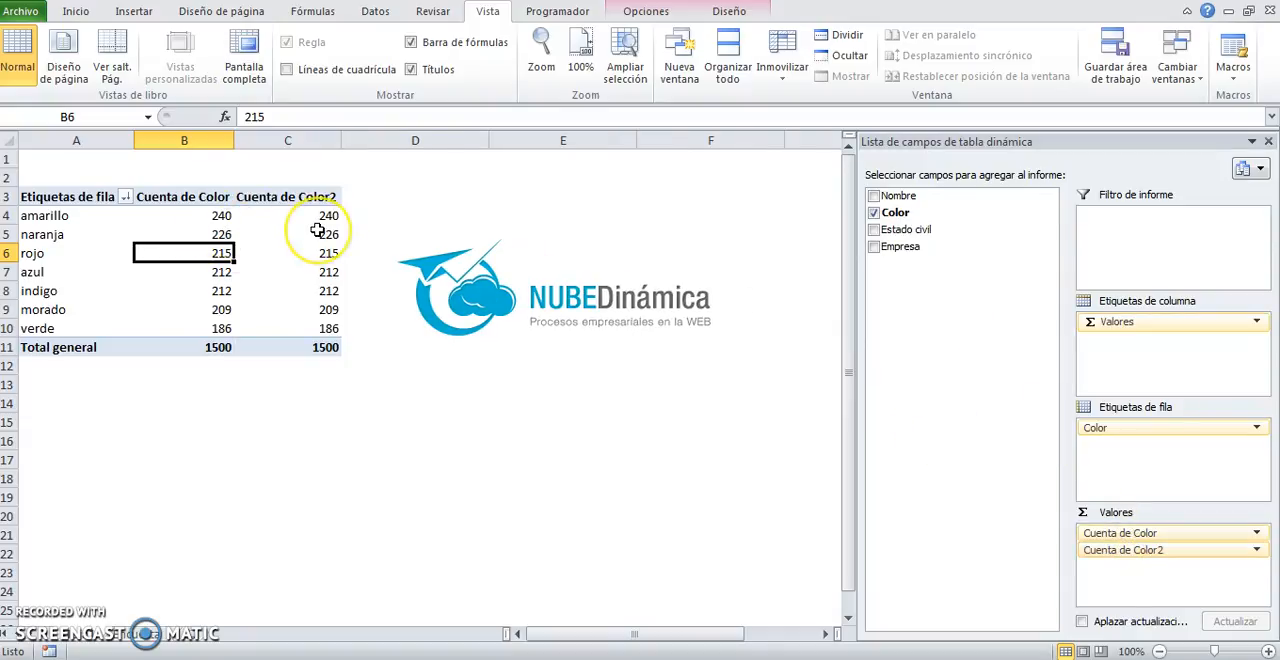
mouse_move(317, 229)
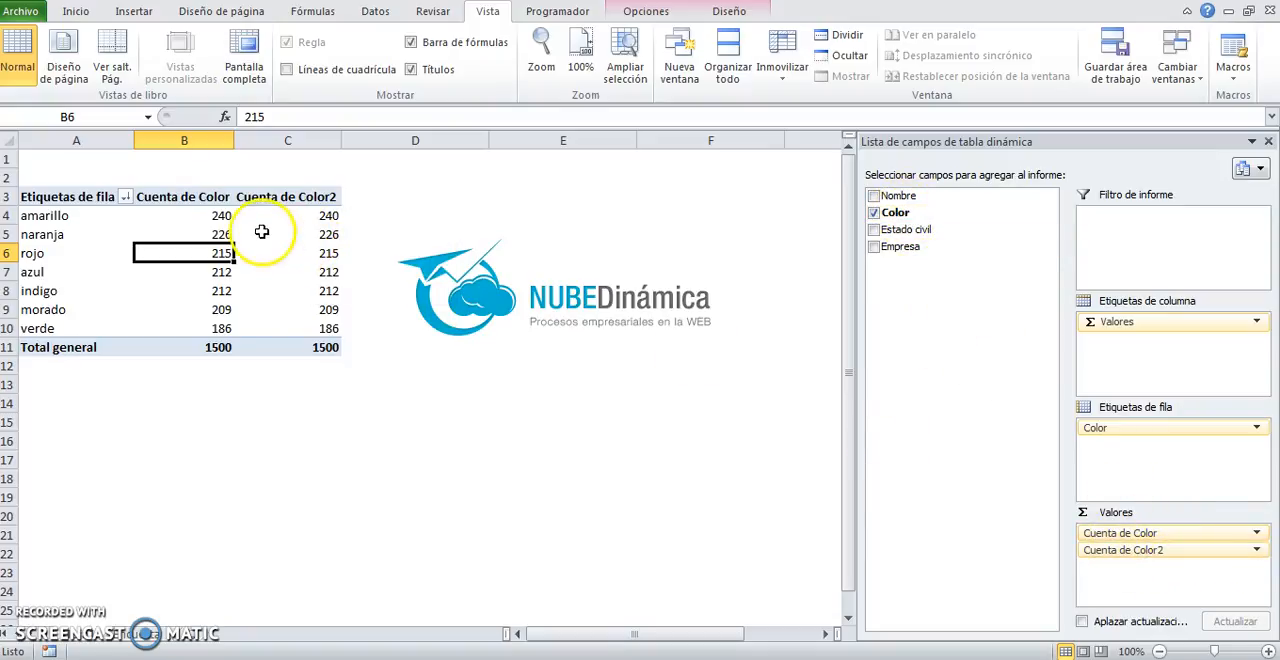
Step: Select B1473:B1486 in the source table to examine its text values, and return to the pivot table
click(145, 632)
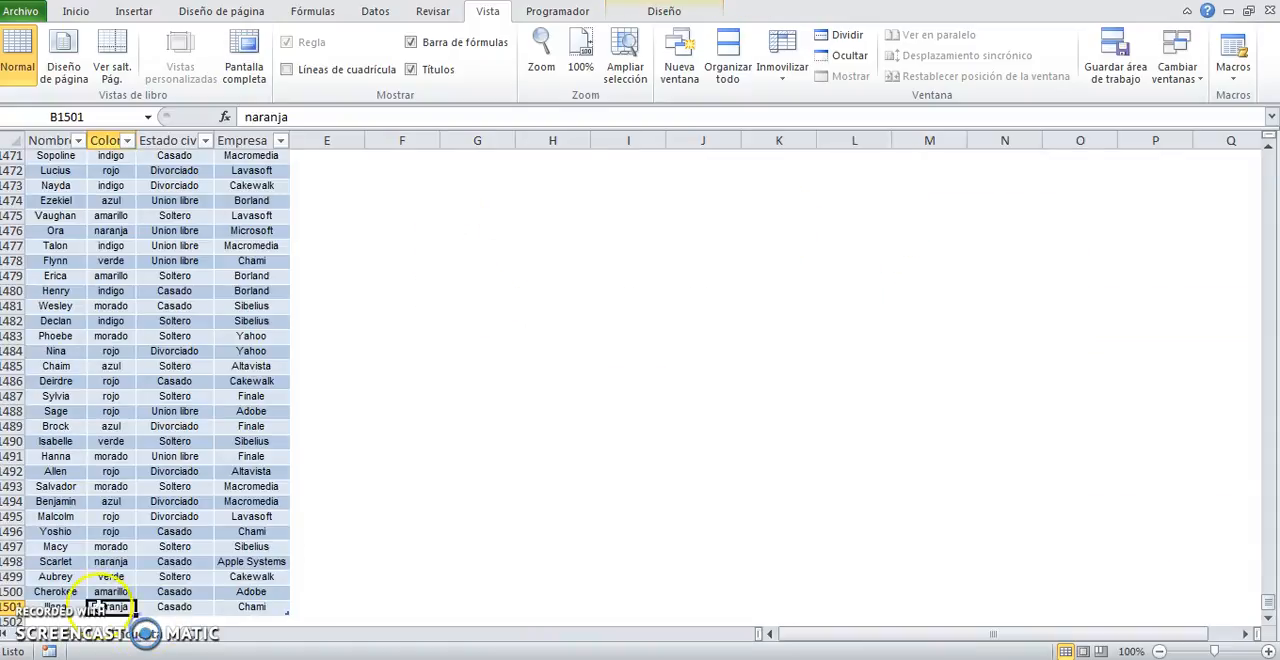
drag(110, 185, 120, 385)
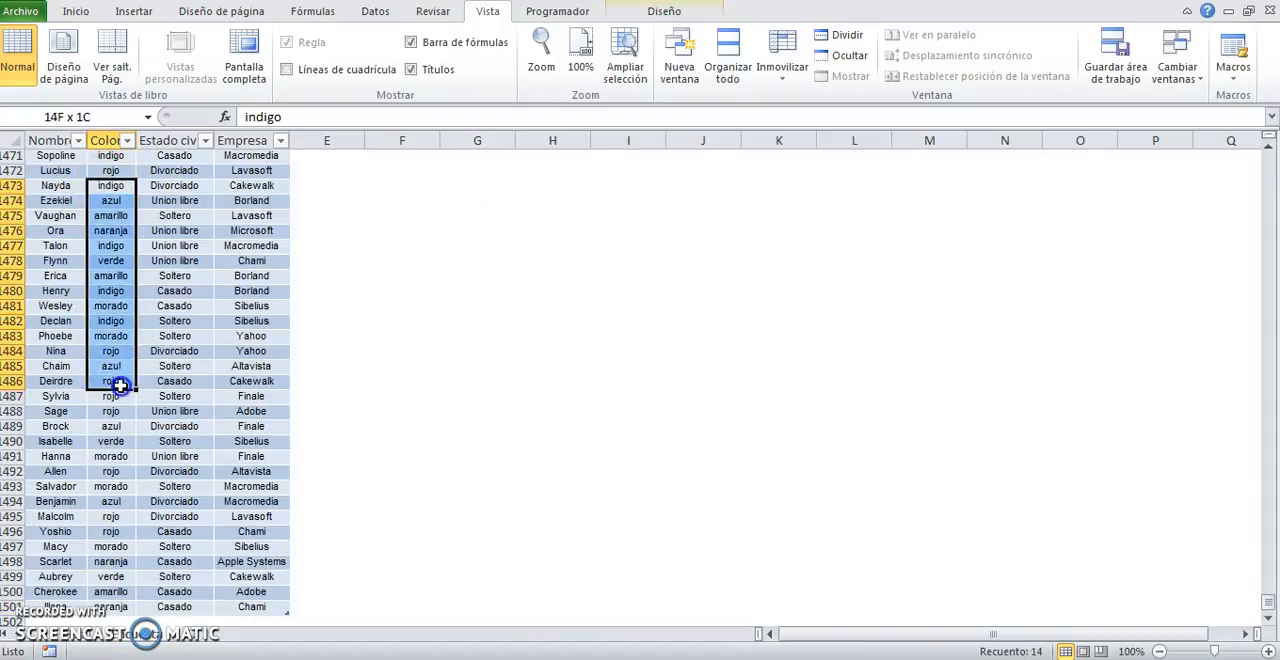
click(87, 641)
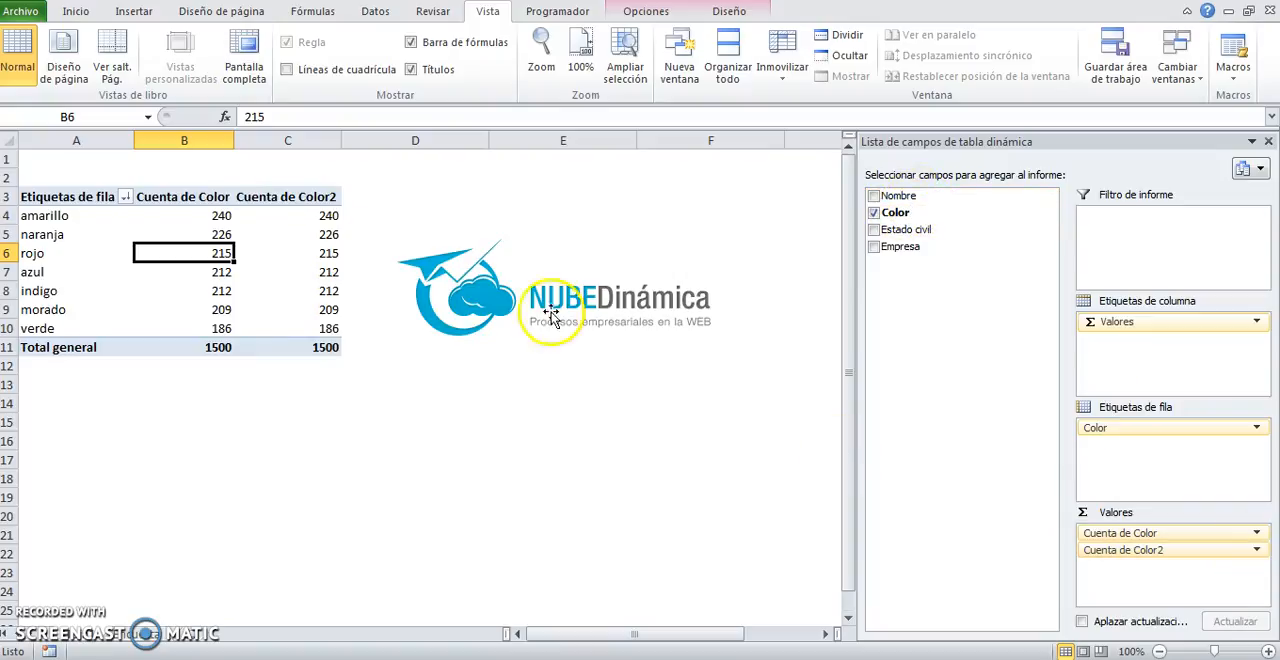
Step: Compare the headings Cuenta de Color and Cuenta de Color2, ending at the amarillo value in the second count column
right_click(305, 216)
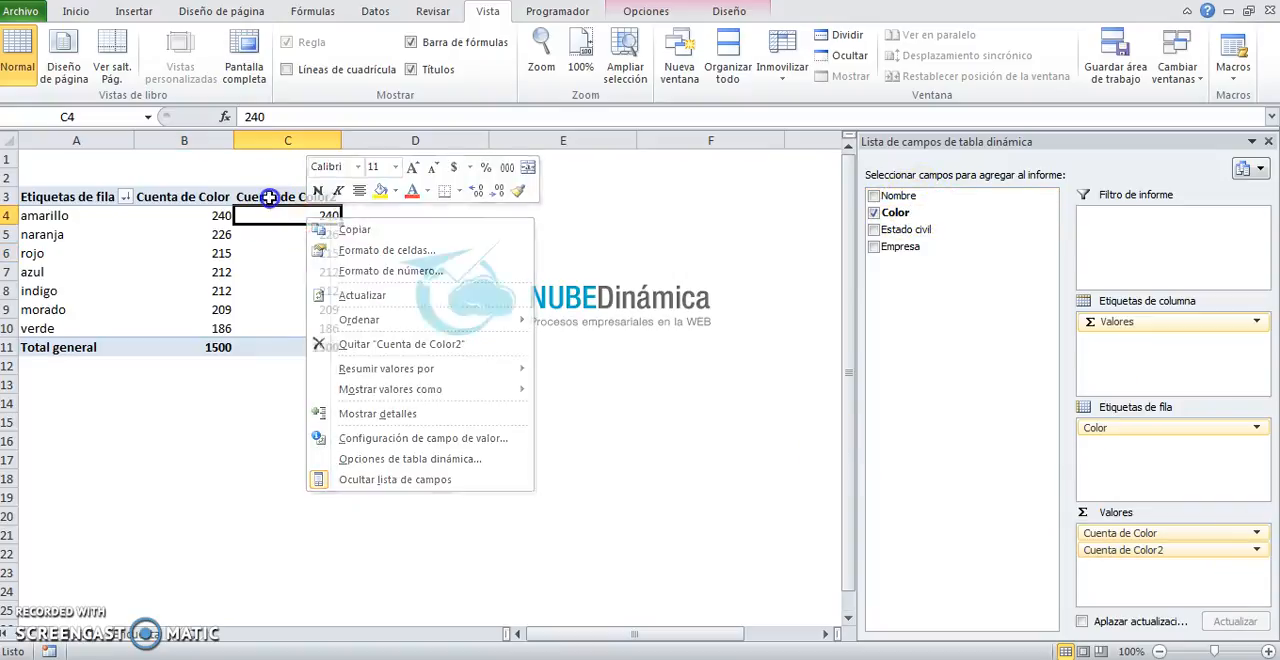
click(255, 196)
click(210, 196)
click(245, 196)
click(222, 196)
click(244, 196)
click(205, 188)
click(283, 196)
click(290, 215)
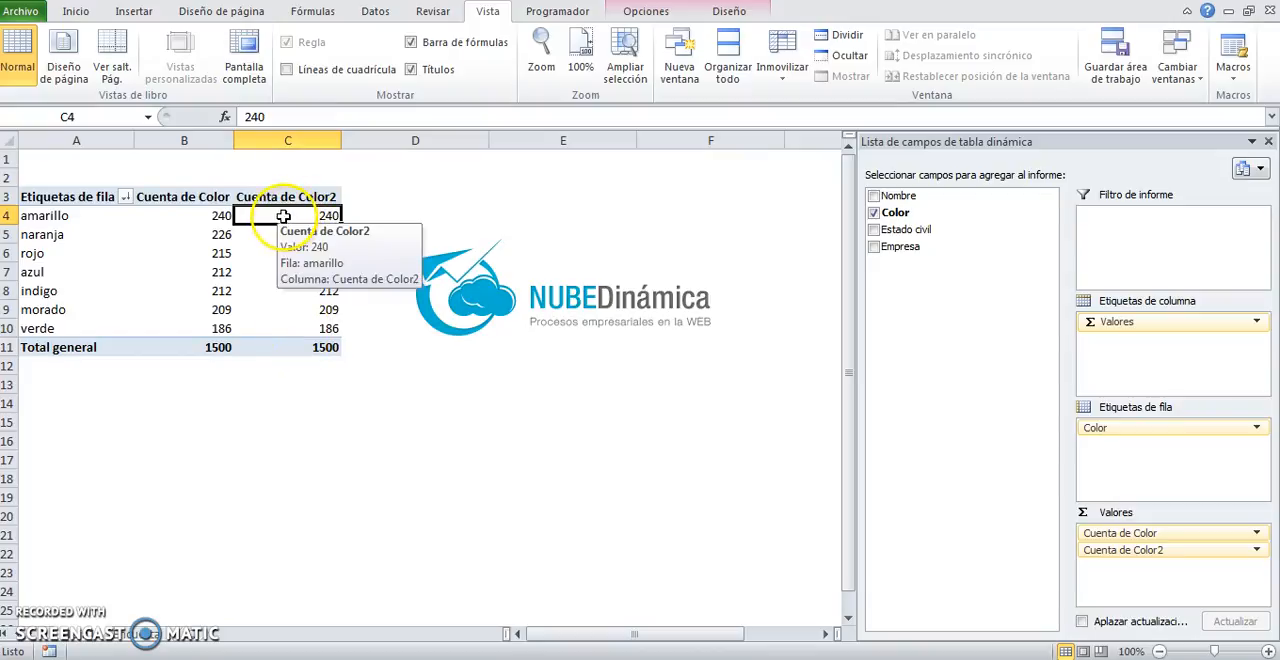
Step: Review the summary functions and value display settings of the Cuenta de Color2 field, and close its settings without changes
right_click(287, 217)
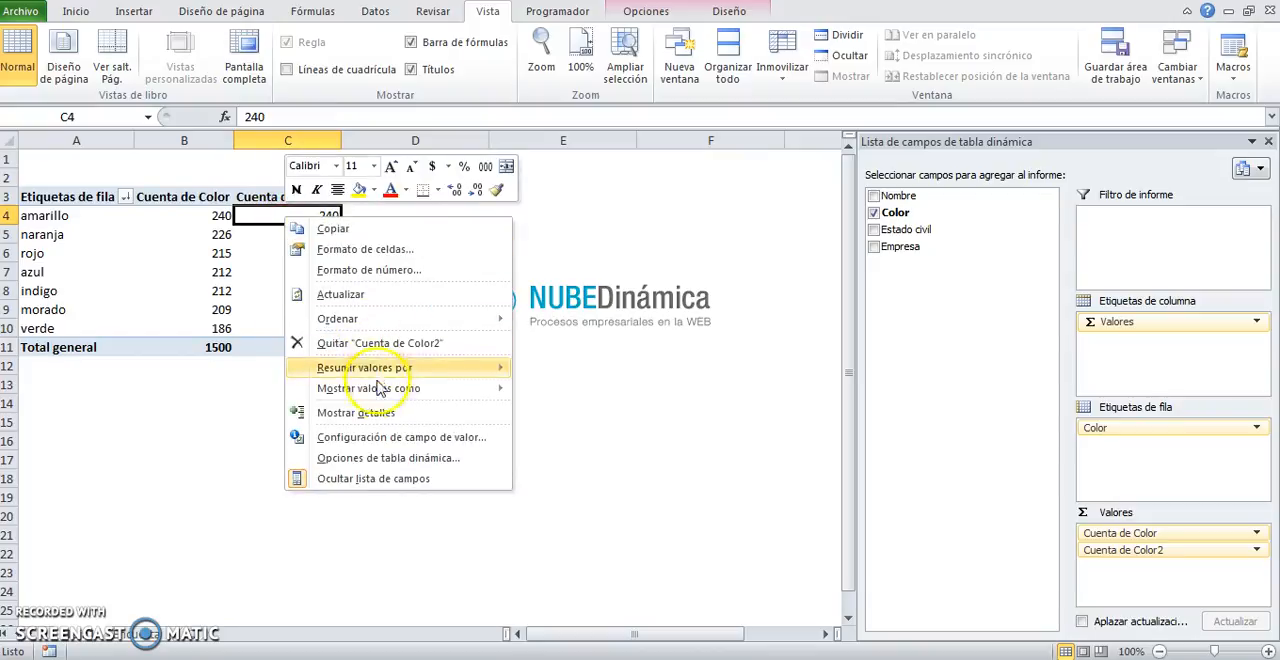
click(363, 443)
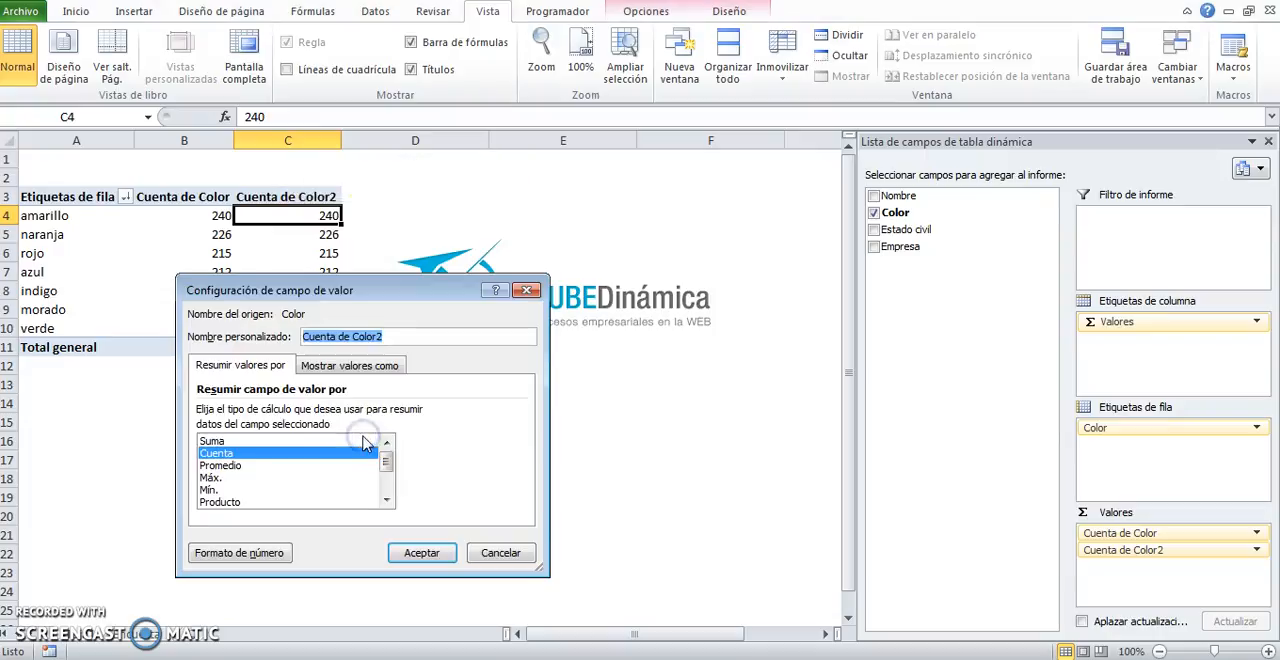
drag(347, 255, 574, 190)
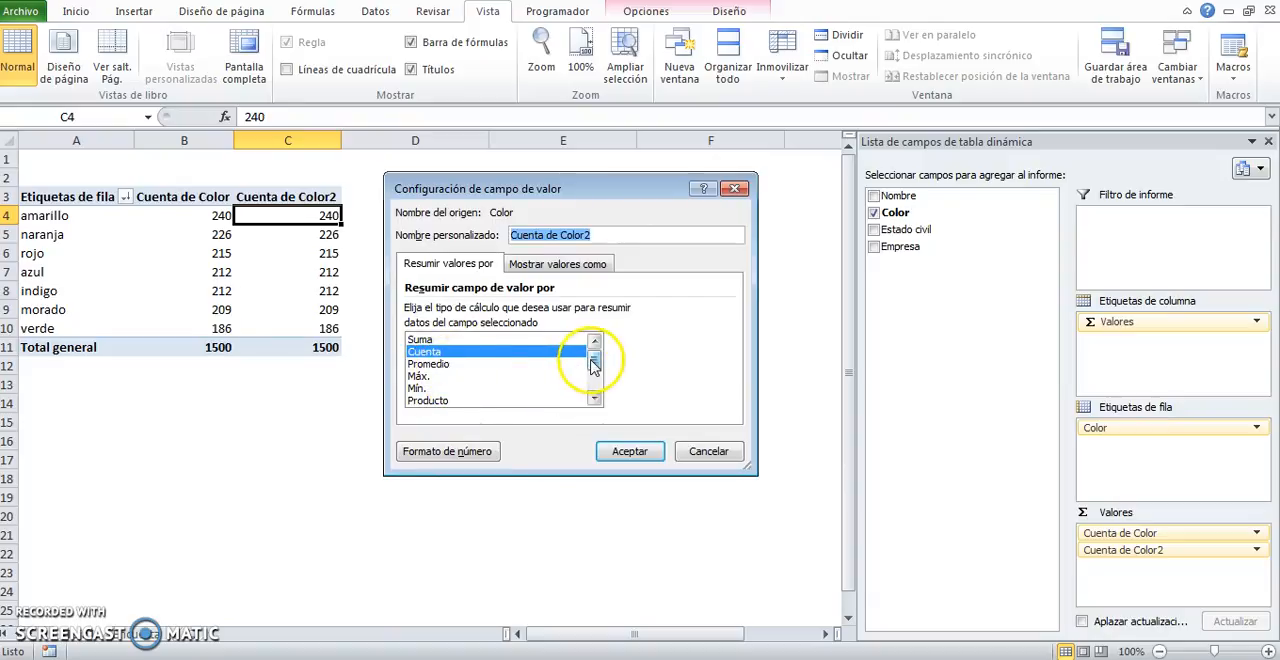
drag(592, 362, 591, 334)
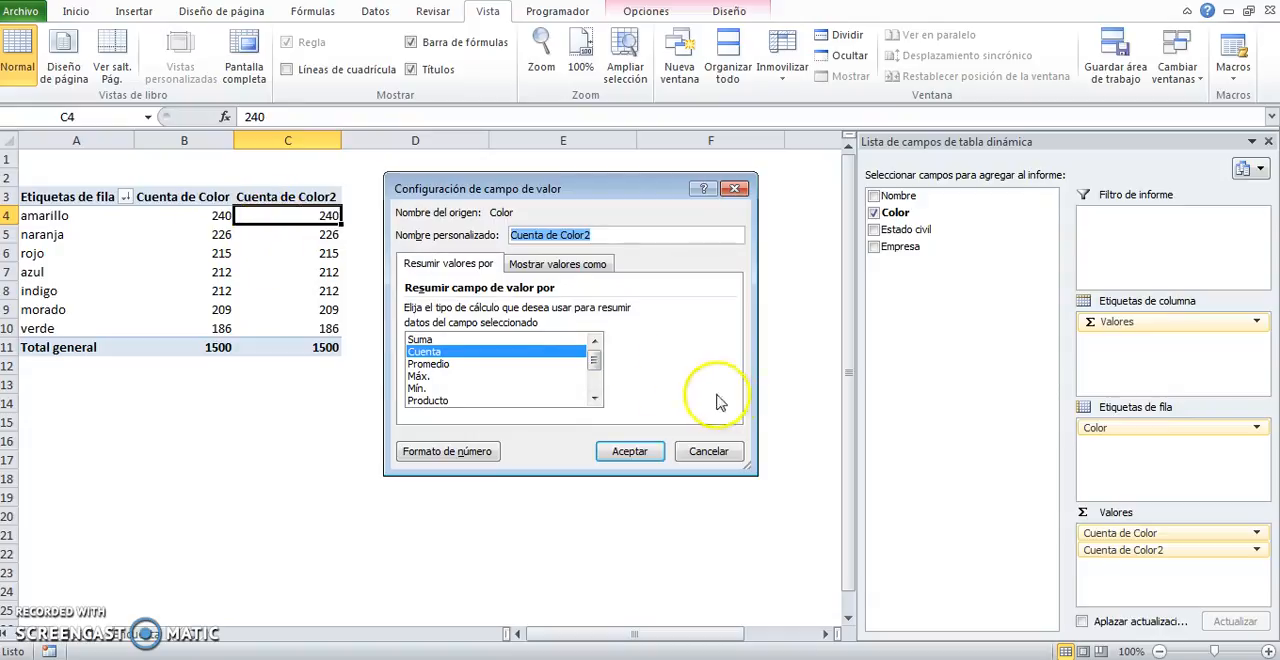
mouse_move(592, 358)
mouse_down()
mouse_move(591, 386)
mouse_move(594, 342)
mouse_move(594, 397)
mouse_move(594, 340)
mouse_up()
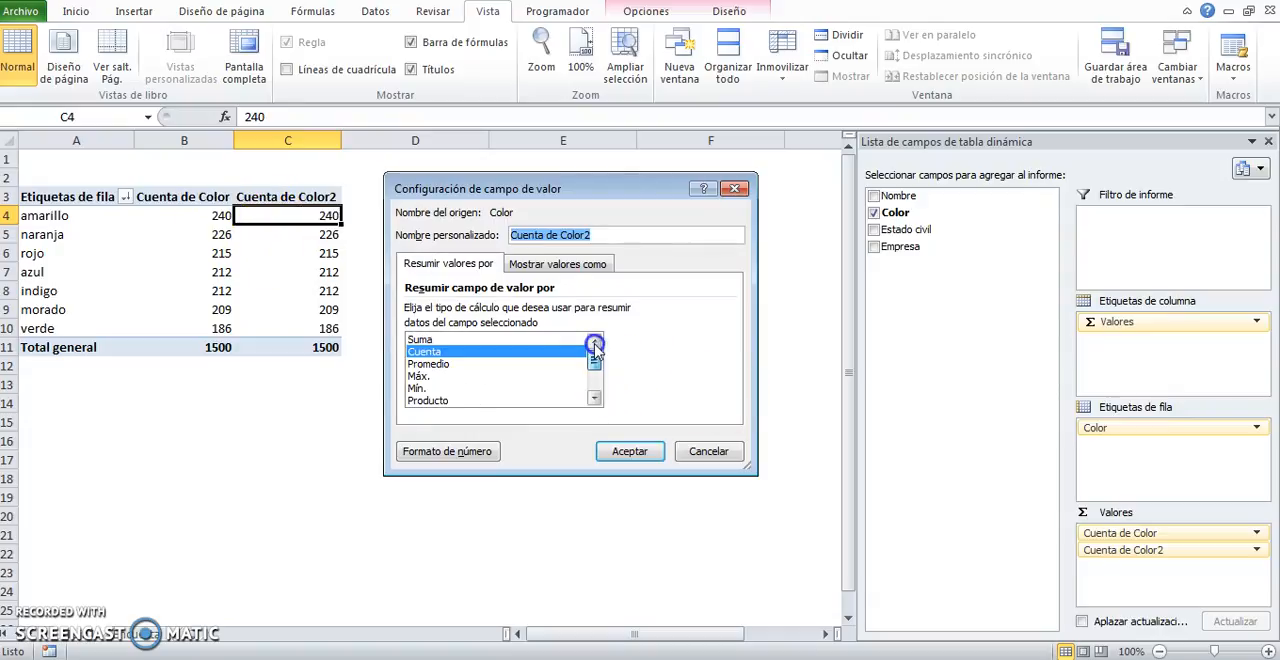
click(557, 266)
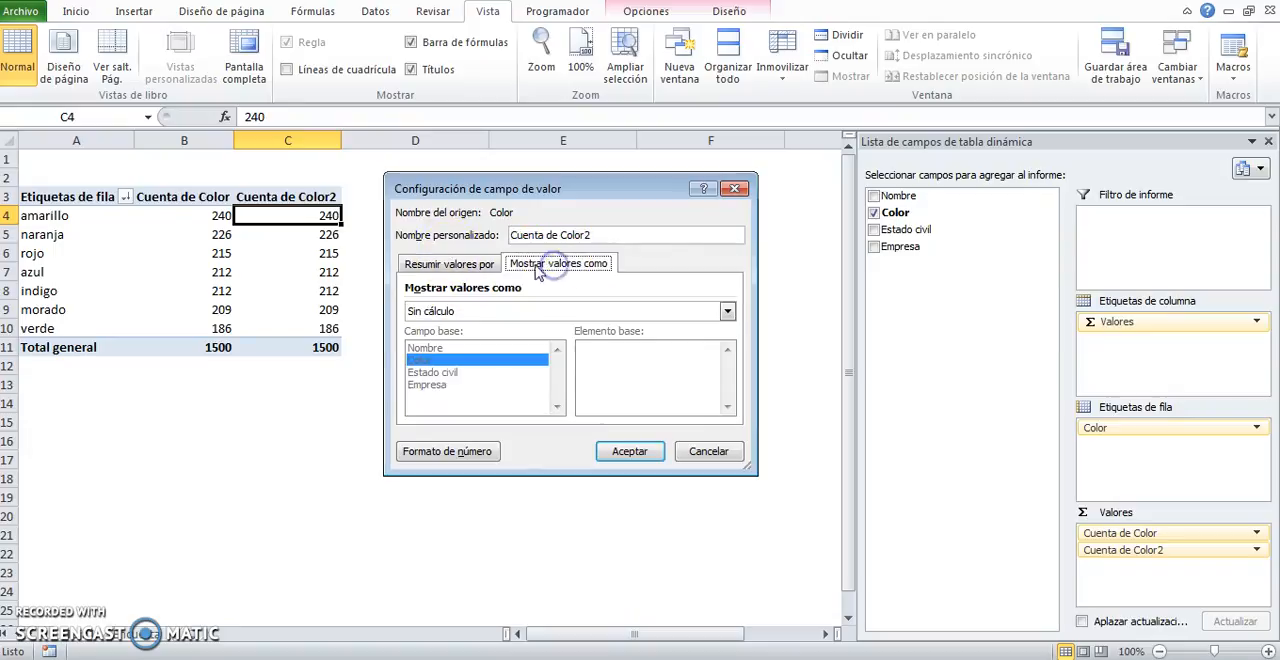
drag(473, 187, 474, 230)
click(736, 232)
click(268, 290)
Step: Show the Cuenta de Color2 values as % del total general in the value field settings
click(290, 214)
click(298, 236)
right_click(299, 237)
click(299, 237)
right_click(299, 238)
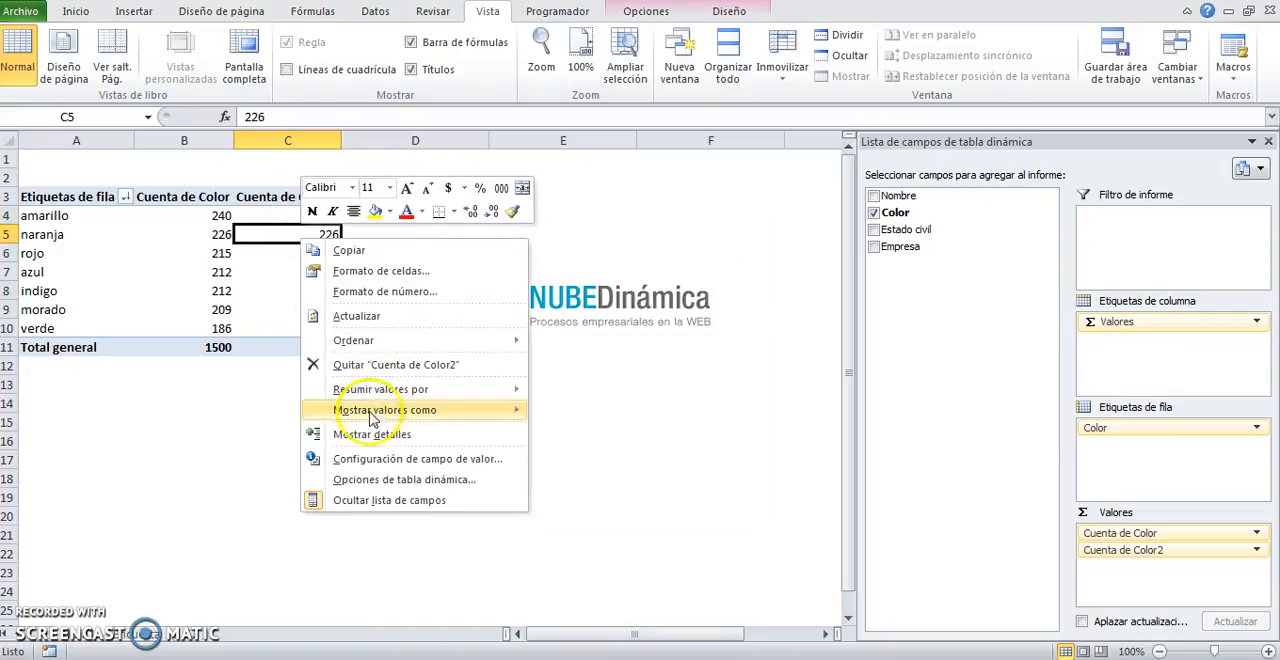
click(340, 458)
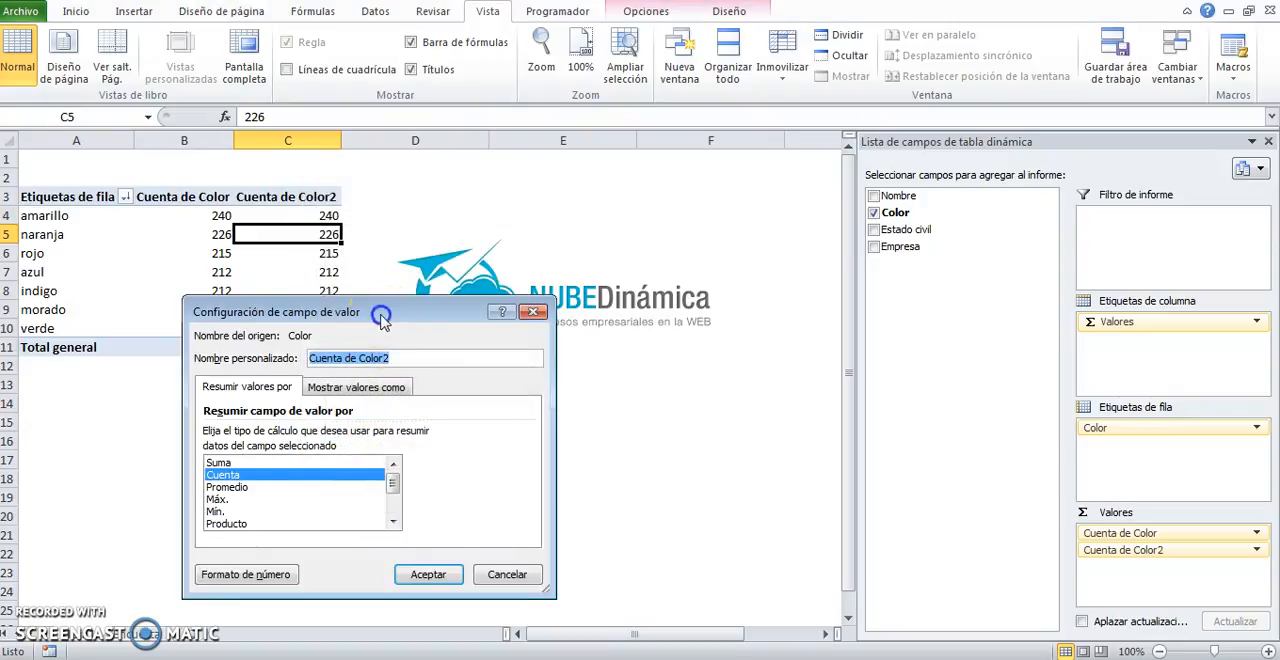
drag(381, 316, 596, 202)
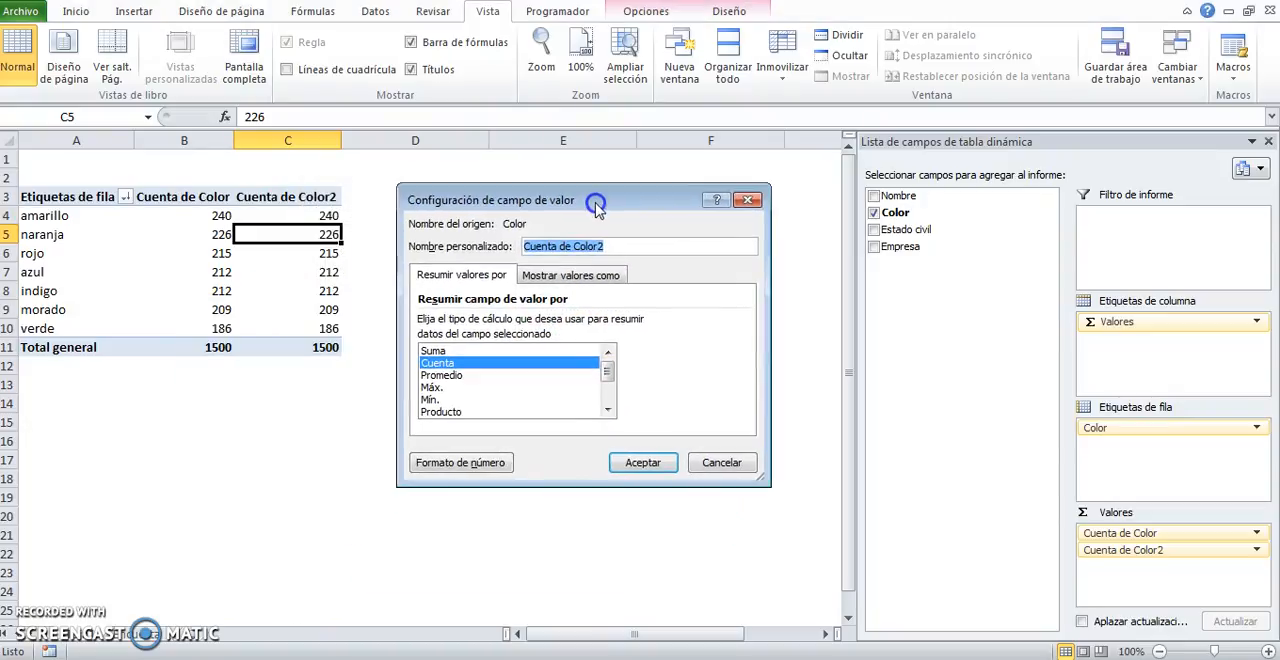
click(560, 278)
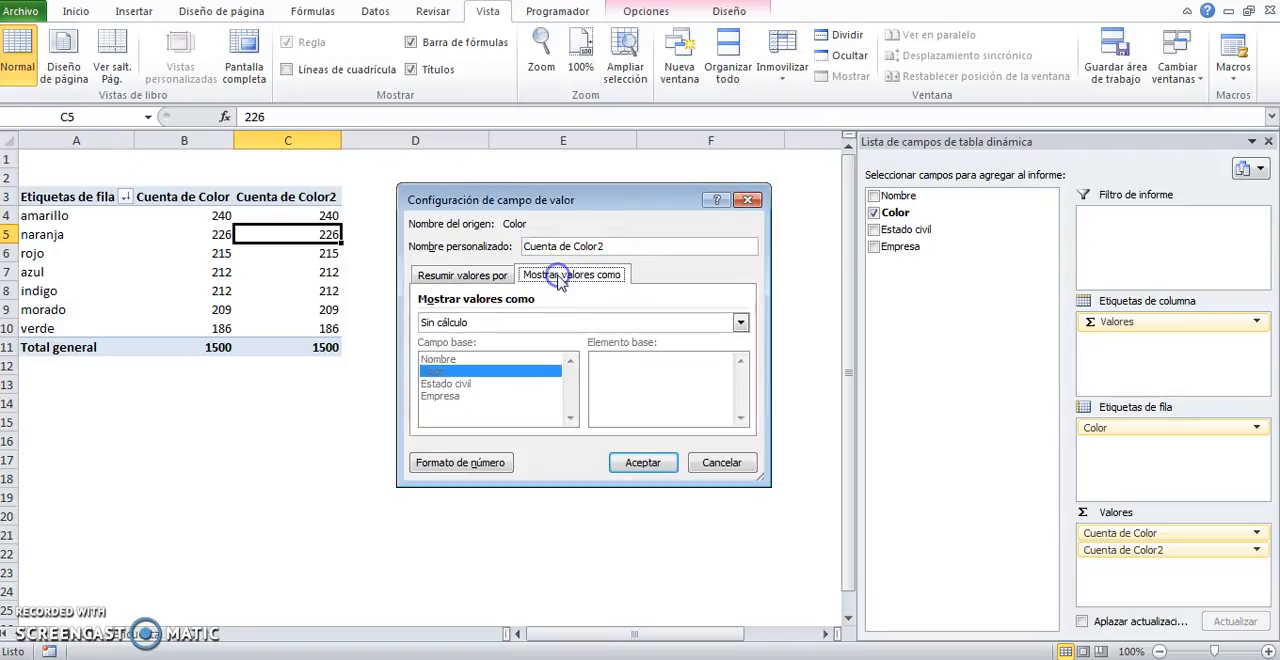
drag(560, 207, 560, 176)
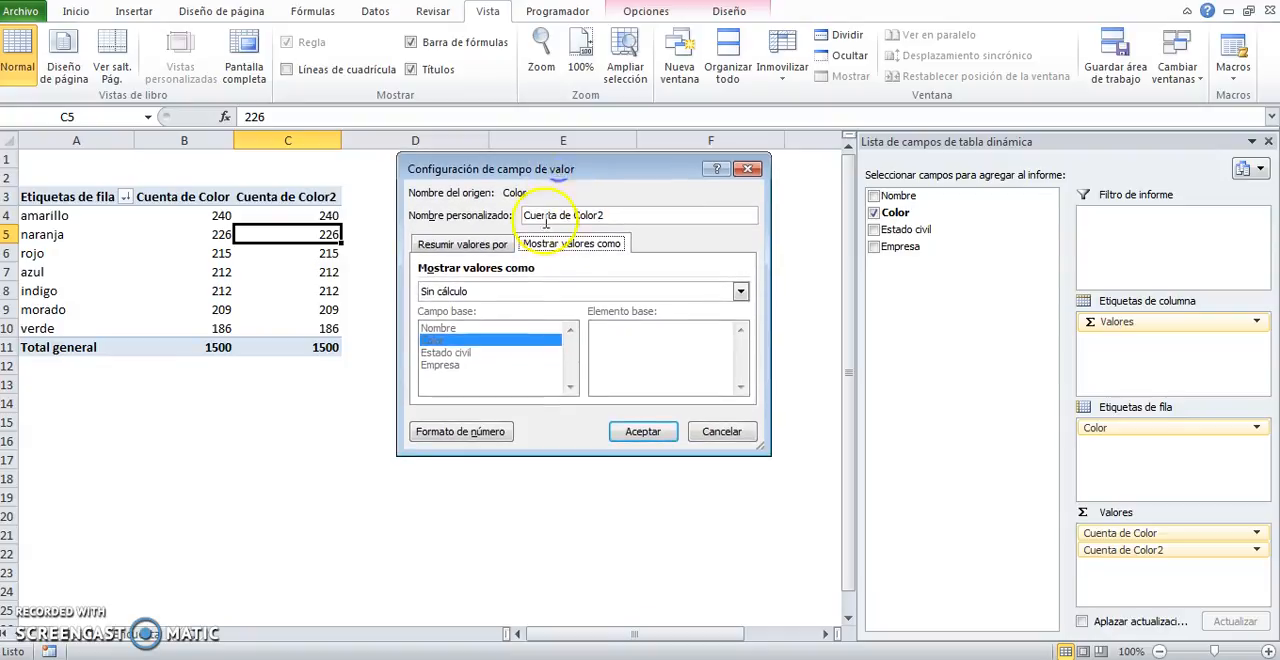
click(490, 291)
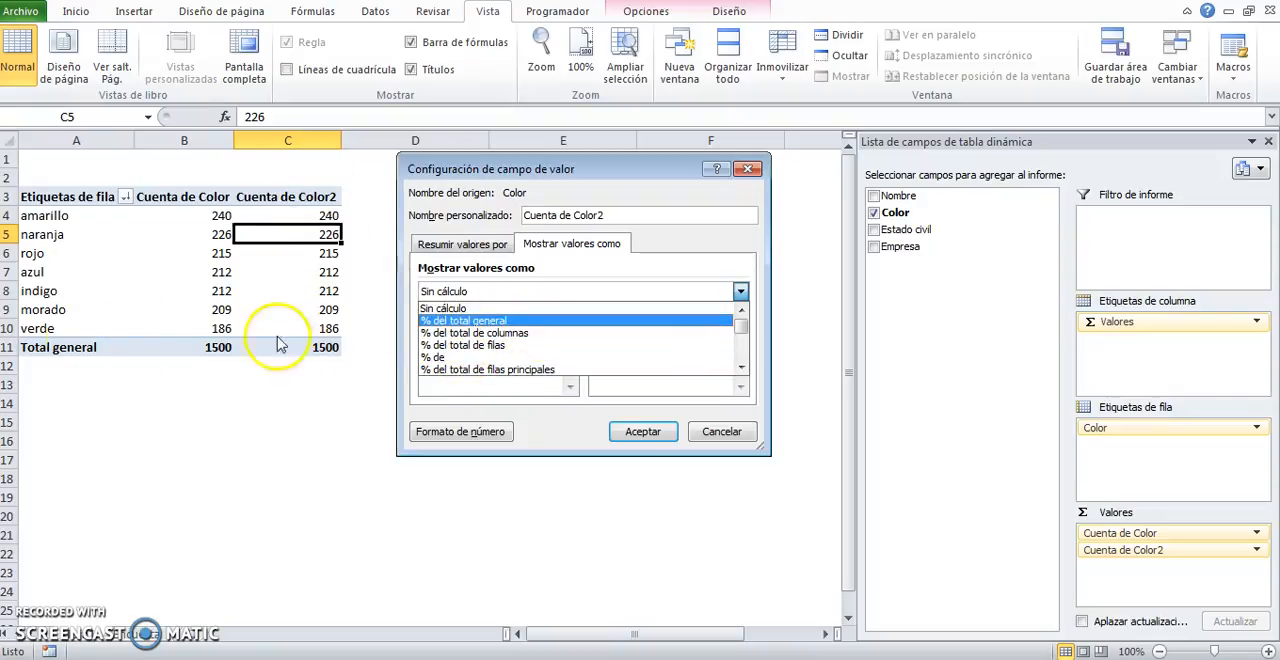
click(465, 322)
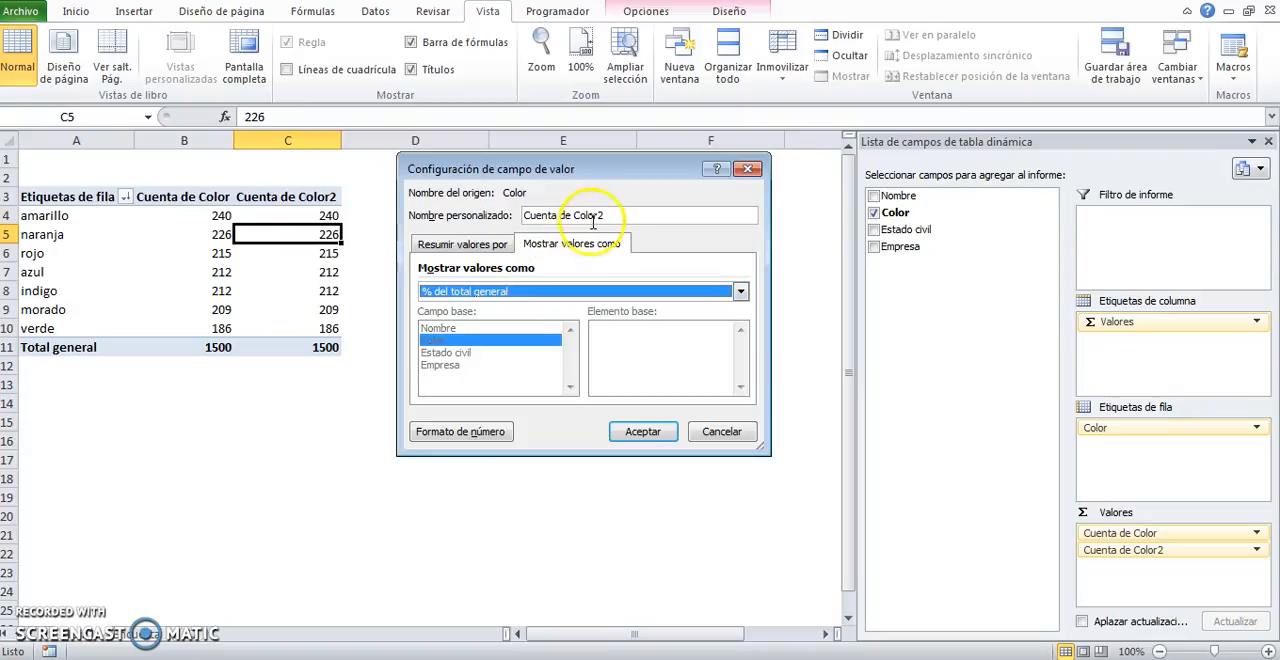
Step: Rename the Cuenta de Color2 field as % and apply its settings
drag(614, 215, 502, 214)
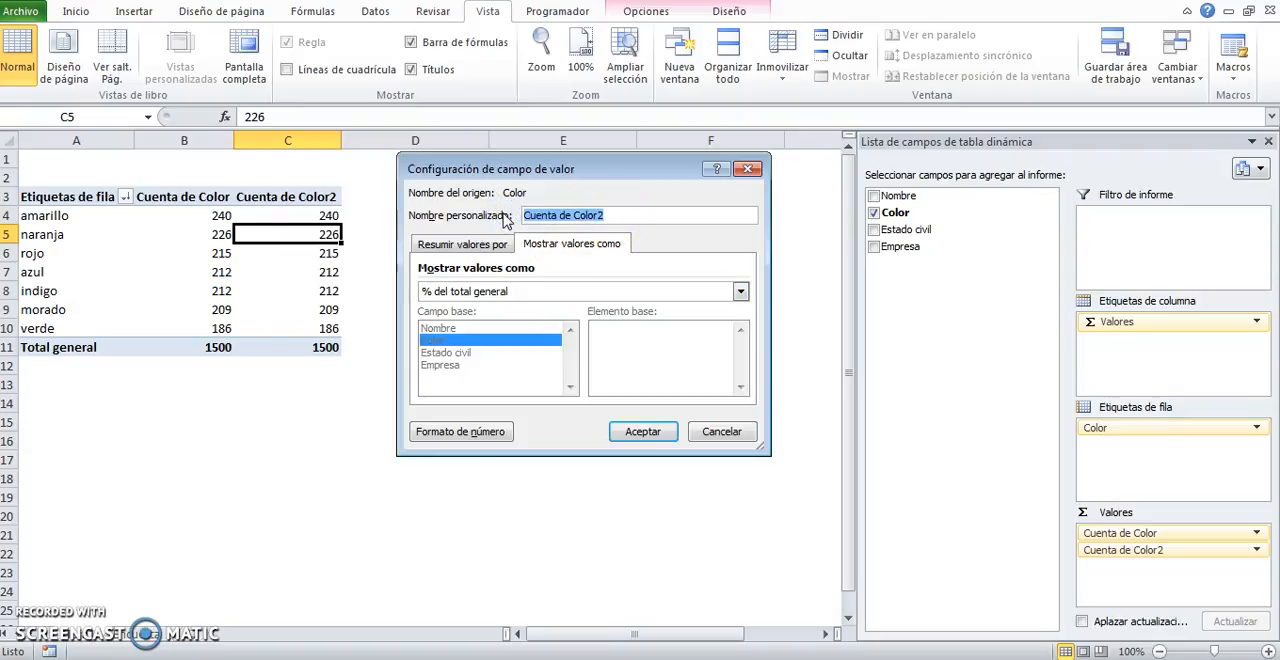
click(642, 436)
click(357, 404)
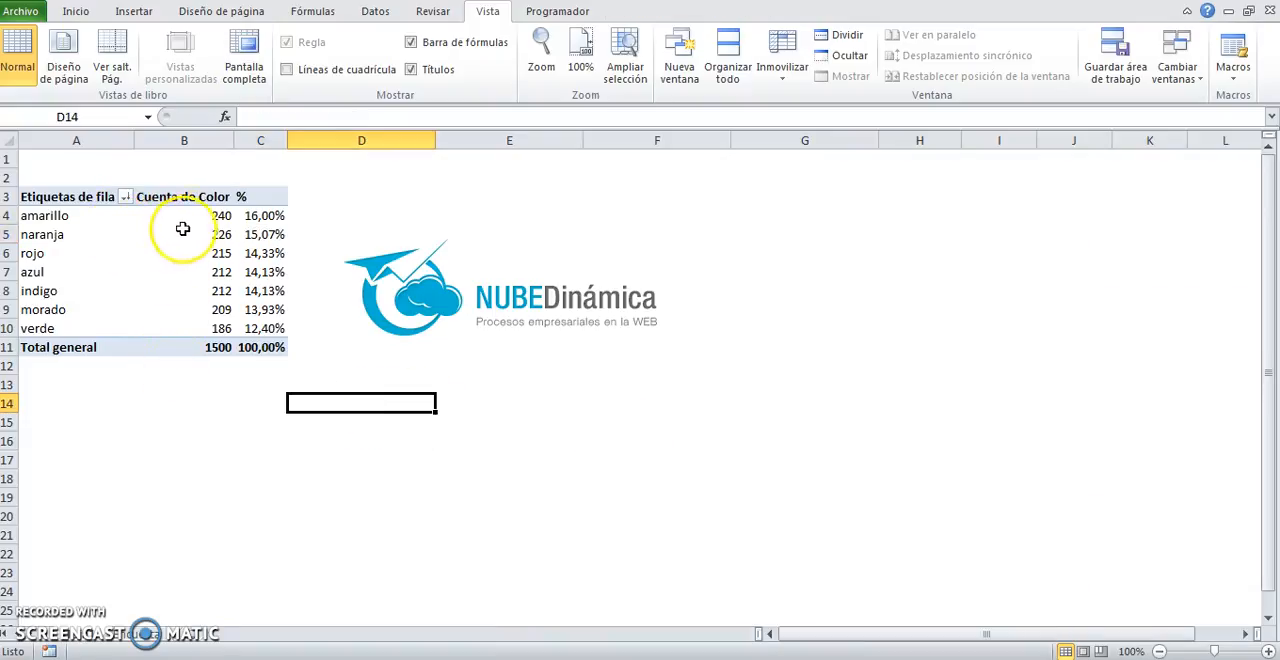
Step: Examine the amarillo row's count and percentage, and the rojo count in the pivot table
mouse_move(212, 215)
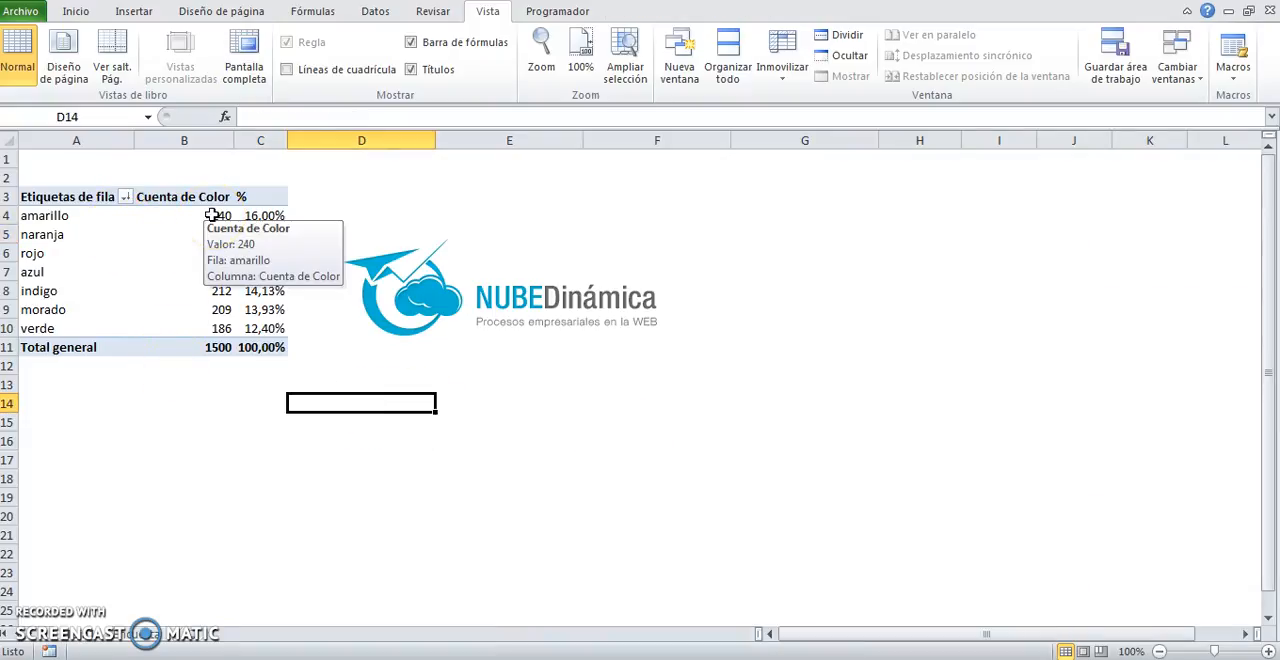
click(212, 215)
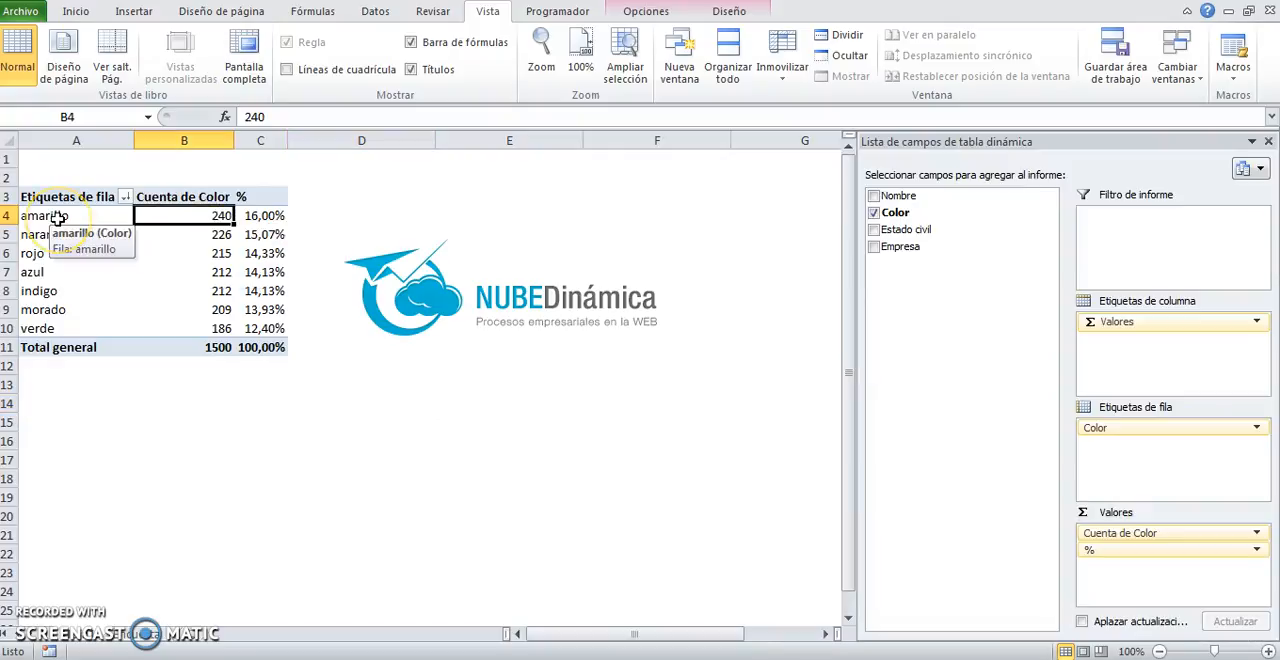
mouse_move(268, 218)
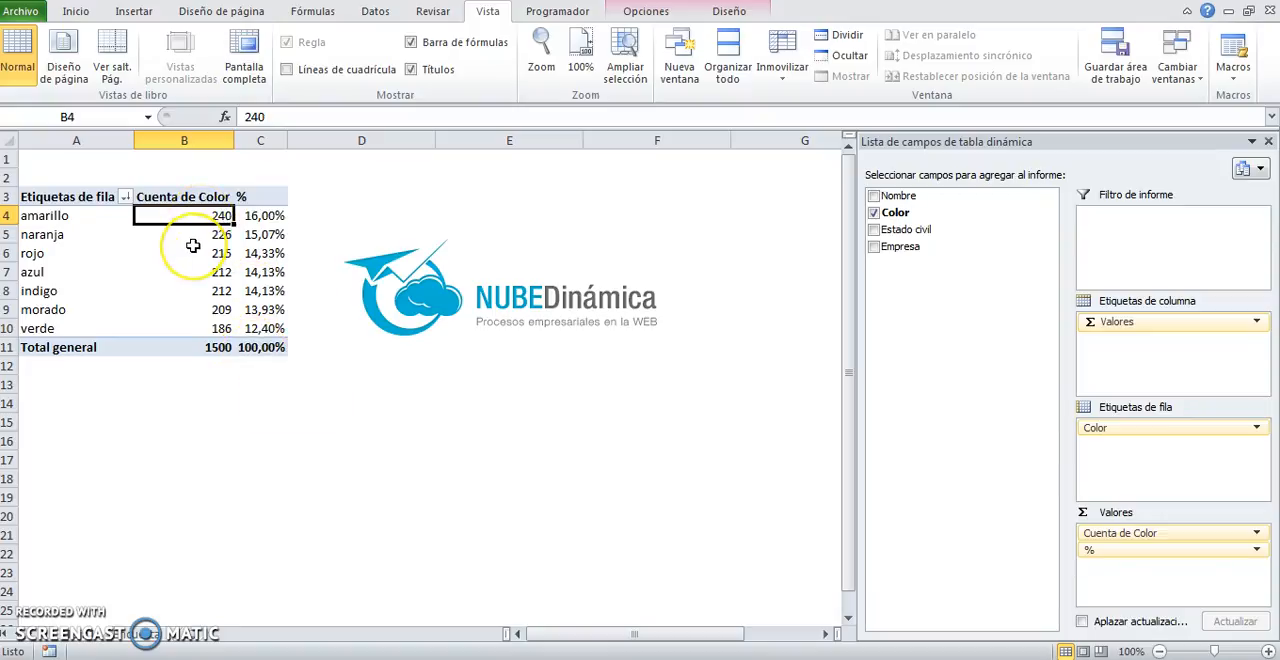
mouse_move(193, 245)
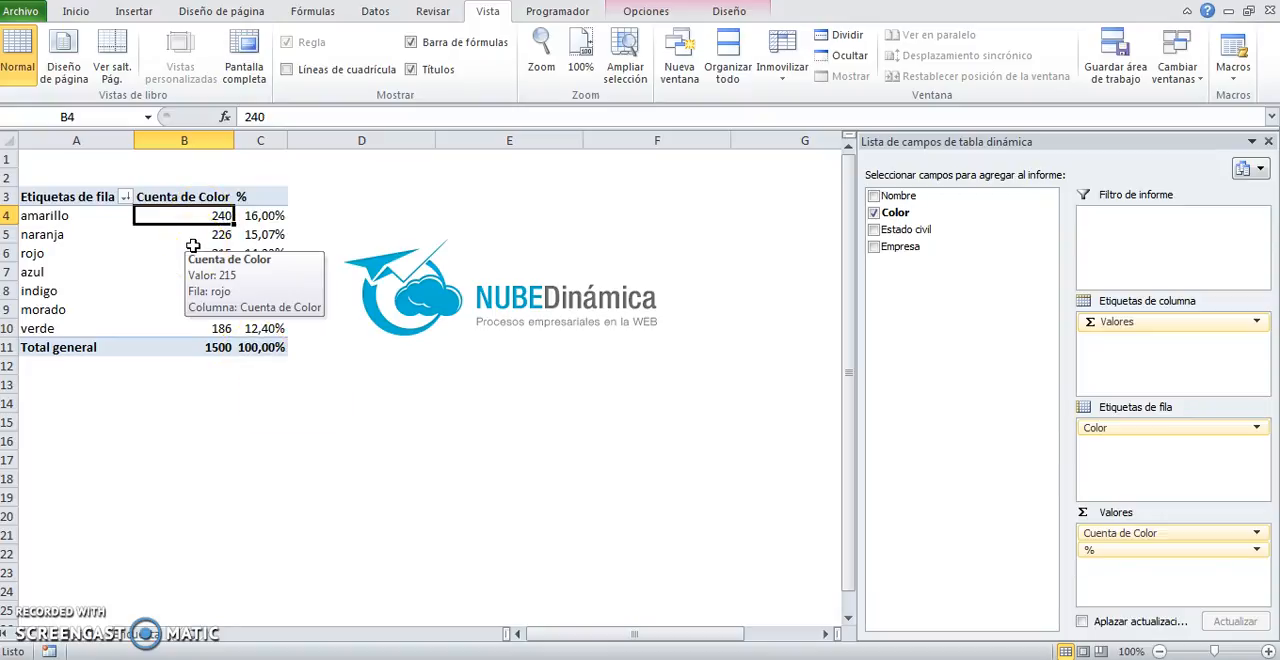
Step: Compare the source table's records from its first rows with the pivot table summary in A3:C11
click(155, 633)
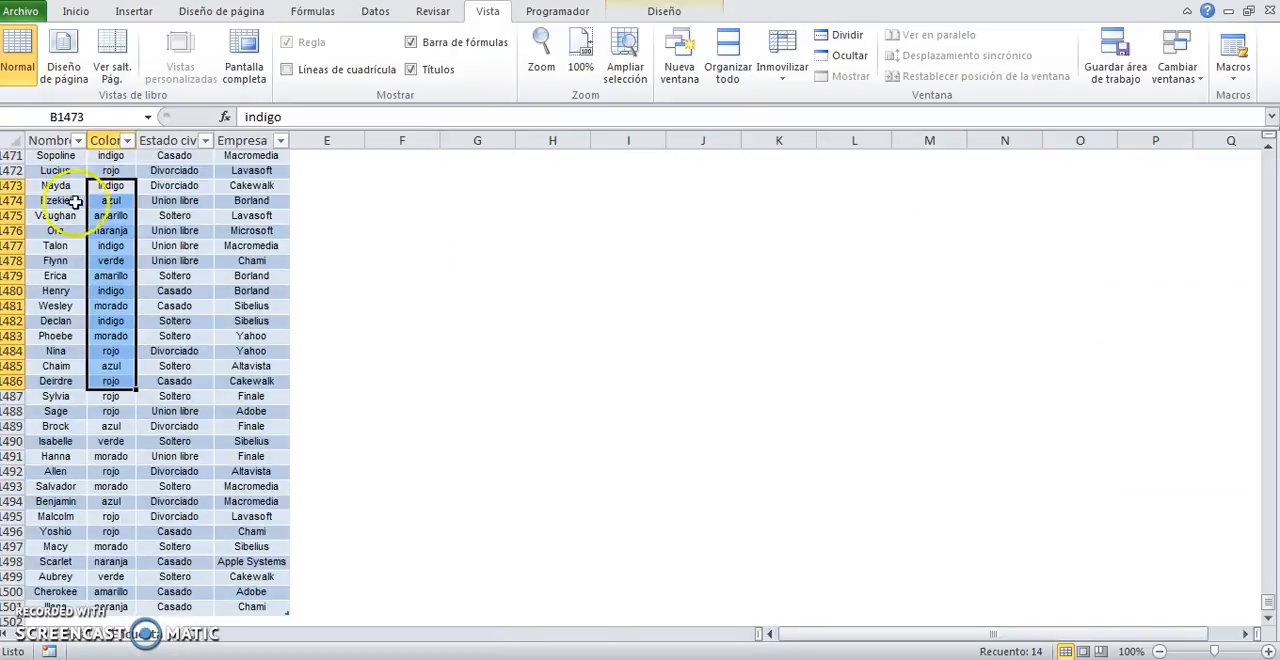
scroll(80, 286, up, 20)
drag(1268, 583, 1262, 160)
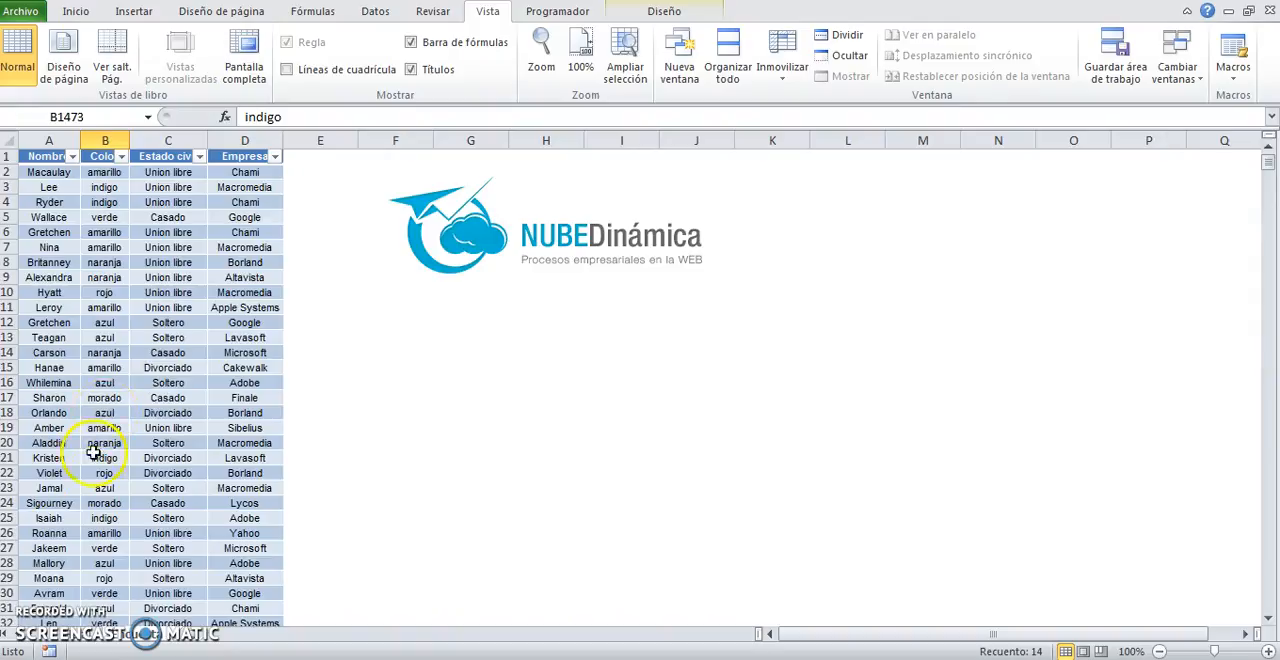
click(82, 640)
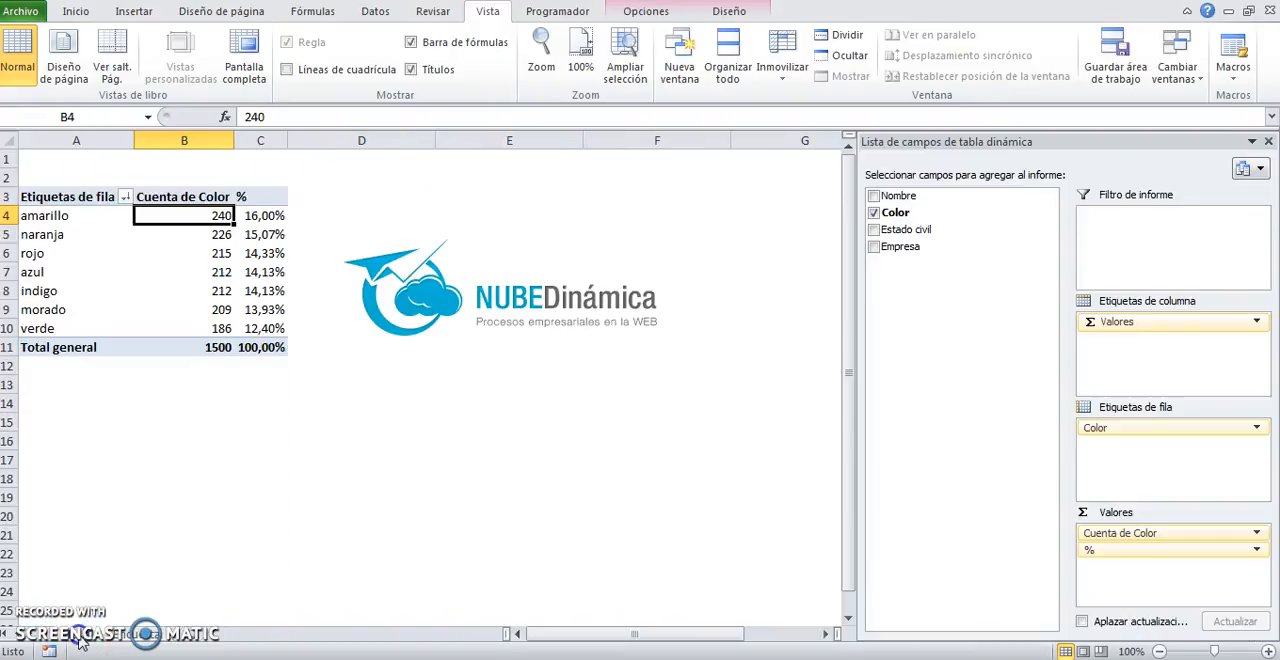
click(93, 197)
drag(93, 197, 250, 344)
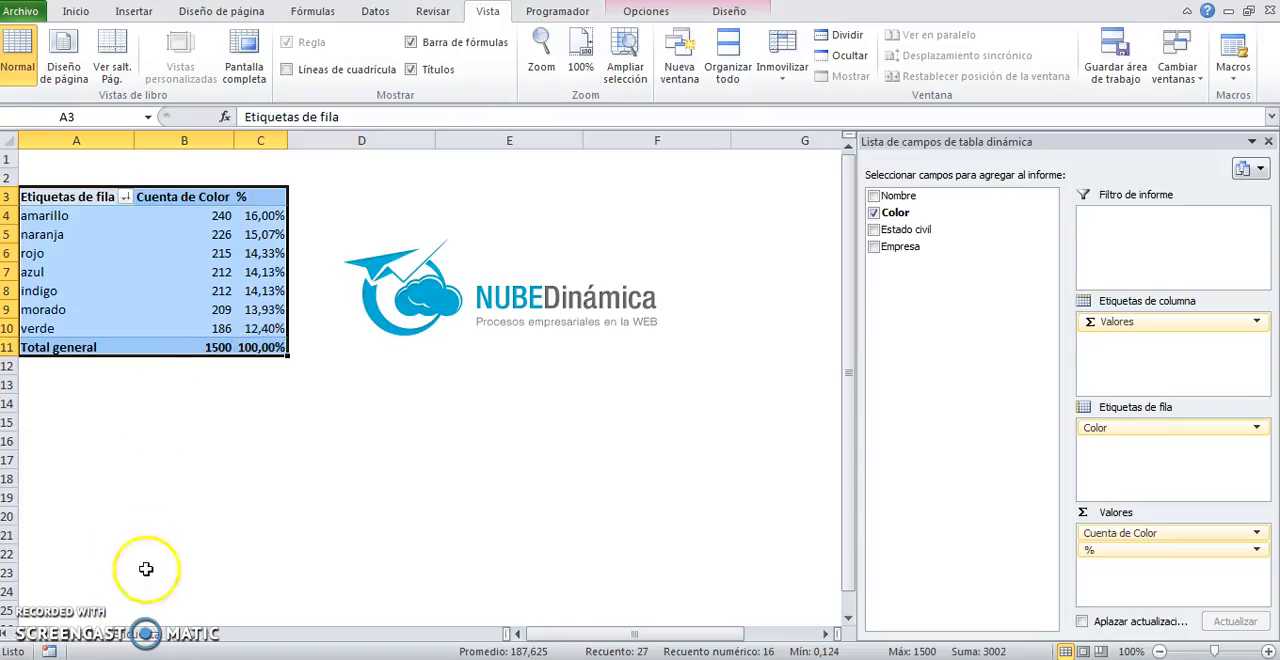
click(220, 253)
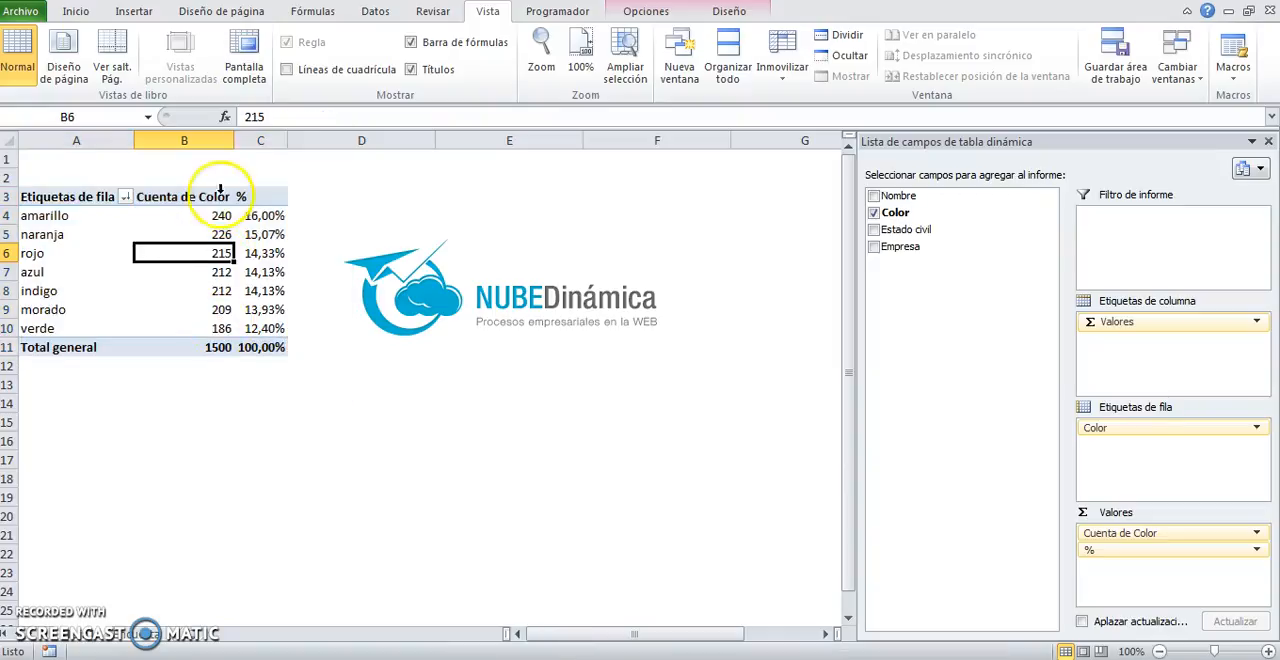
Step: Extract the detail records behind the verde count to a new sheet, and return to the pivot table
click(223, 331)
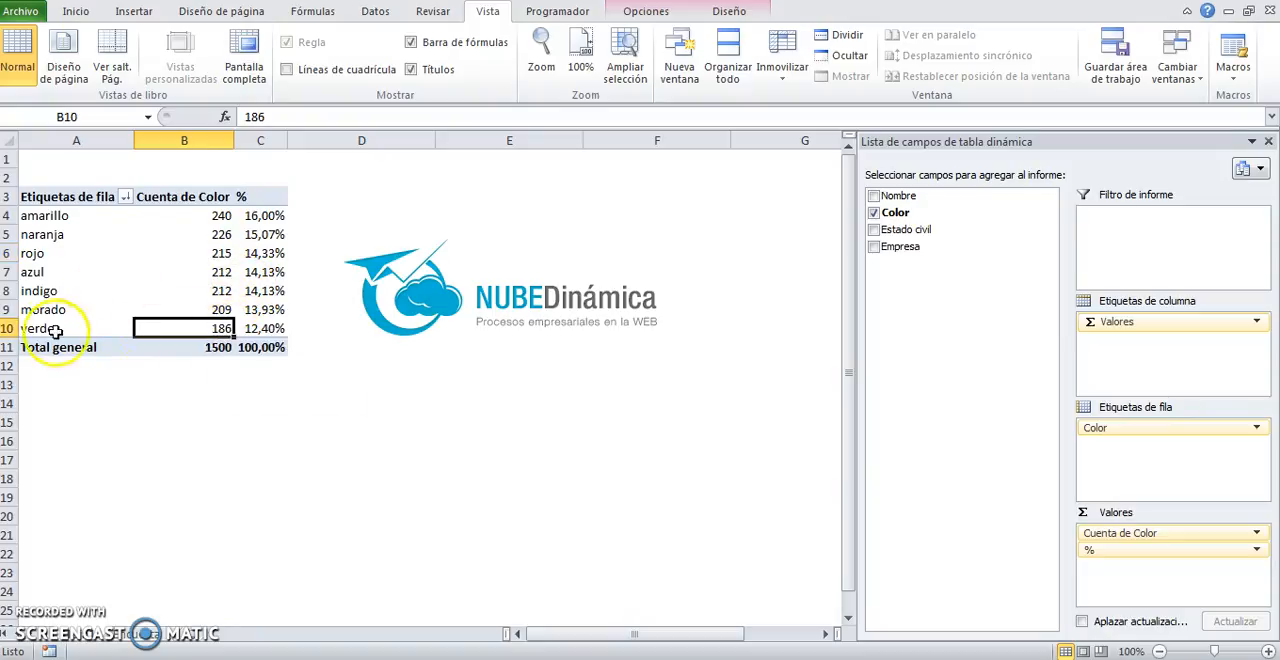
double_click(218, 327)
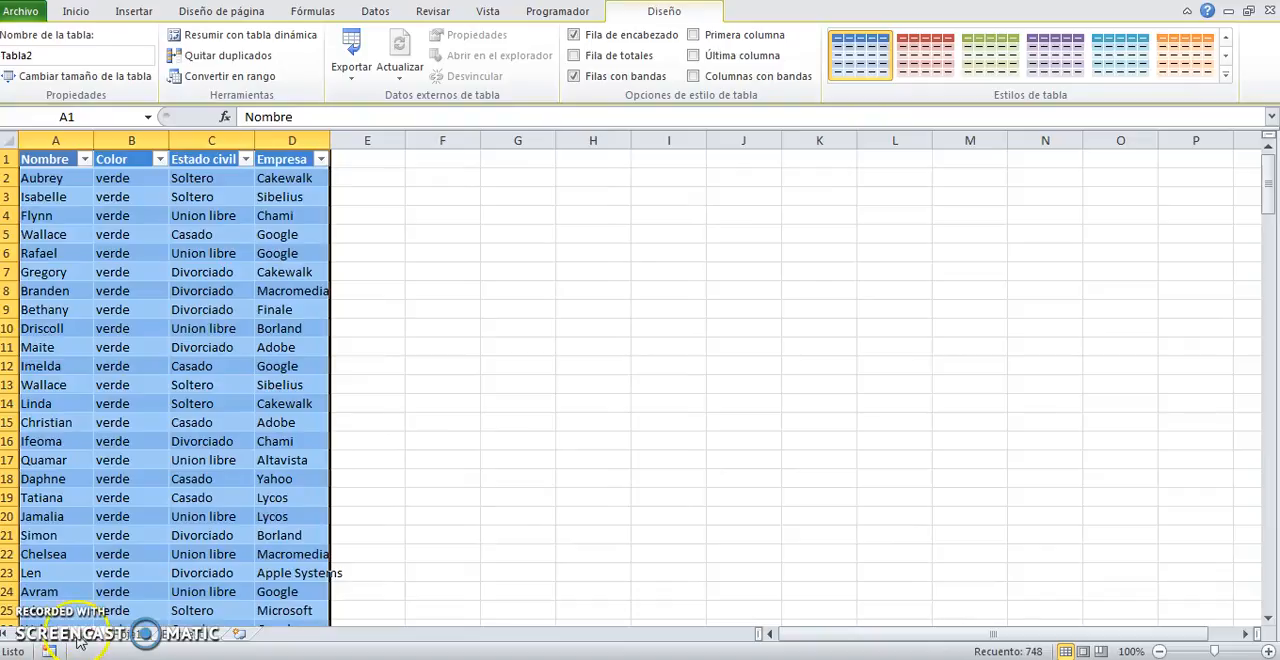
drag(118, 178, 140, 649)
click(183, 636)
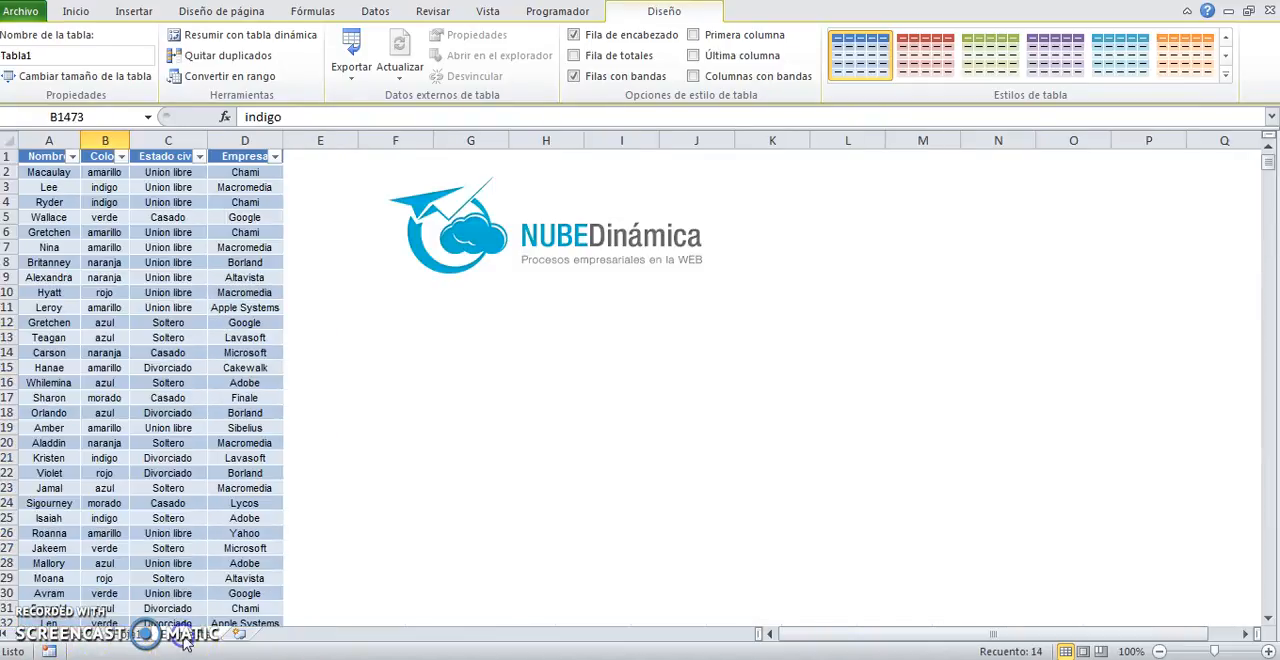
click(158, 641)
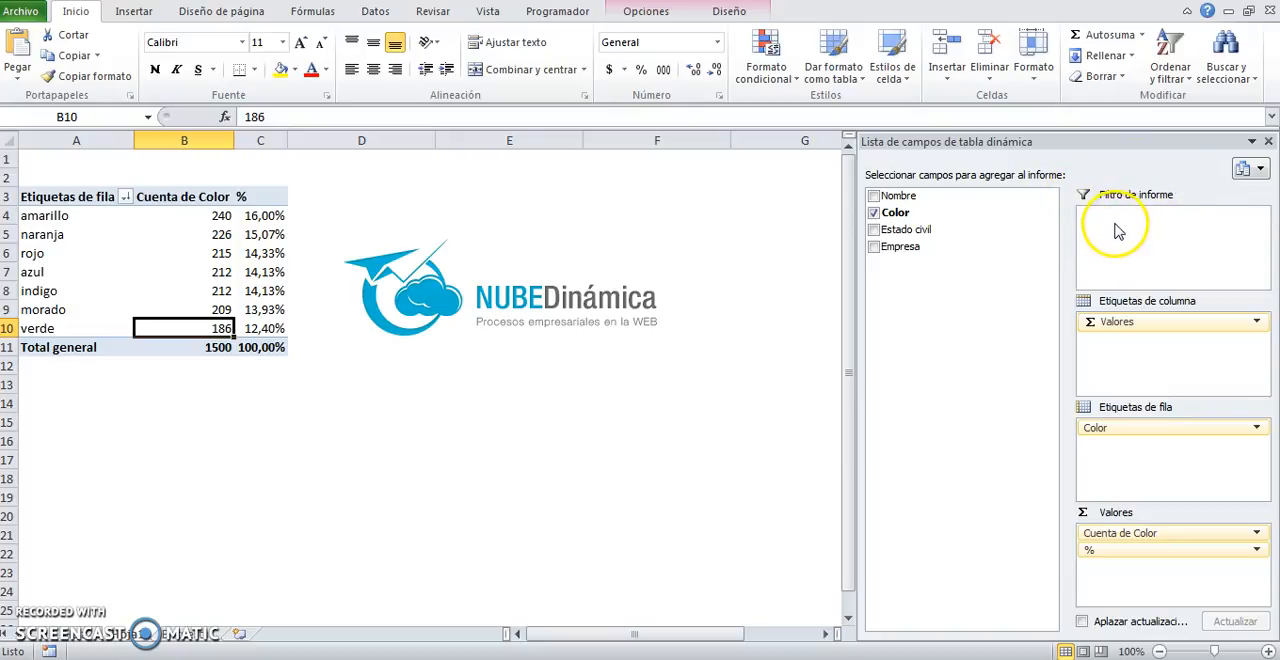
Step: Add the Empresa field to the pivot table as a report filter
drag(68, 196, 275, 347)
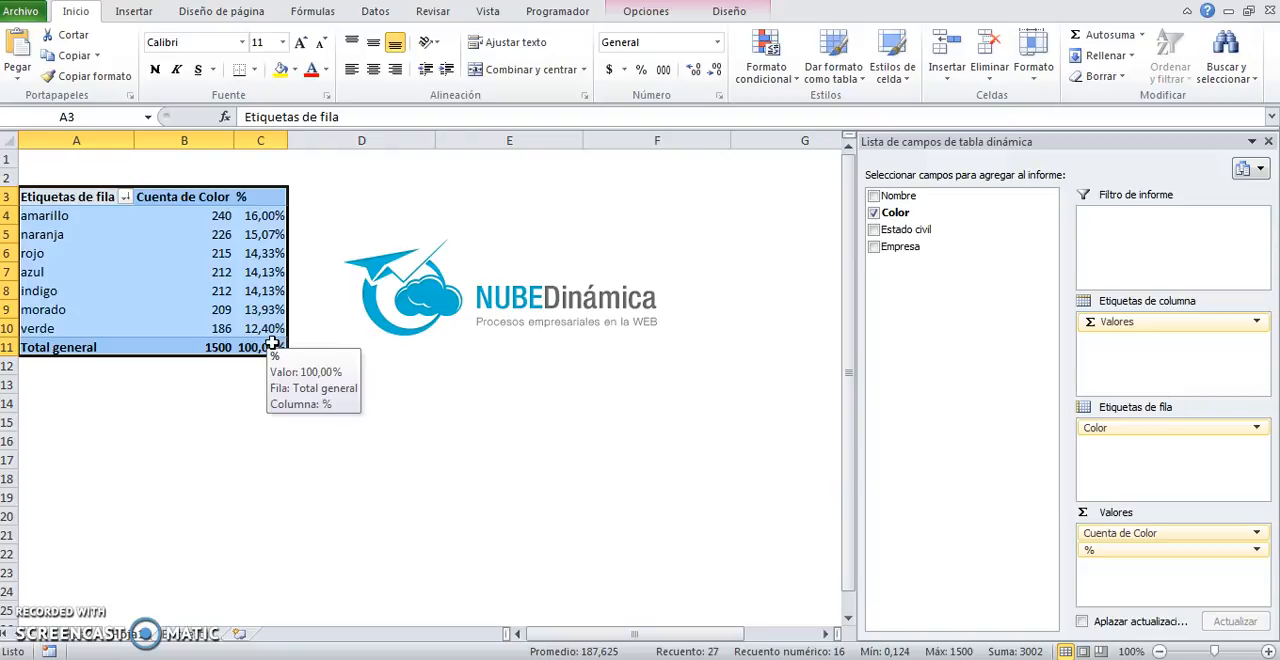
drag(75, 200, 262, 345)
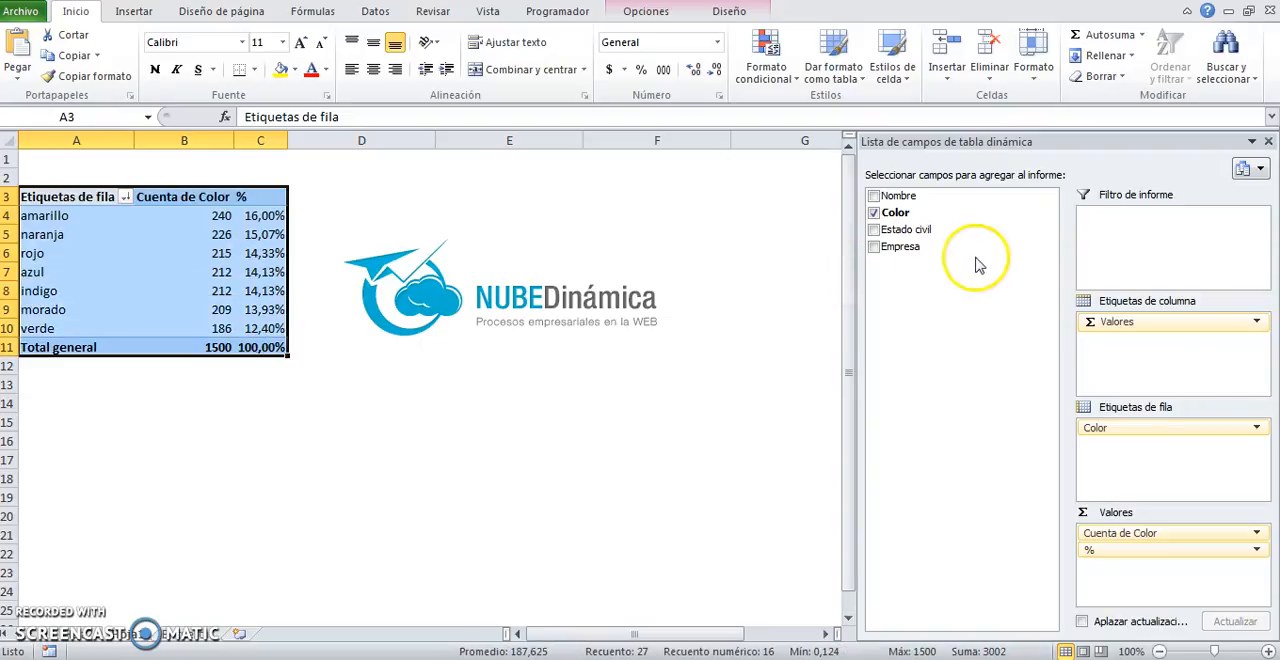
drag(908, 248, 1155, 252)
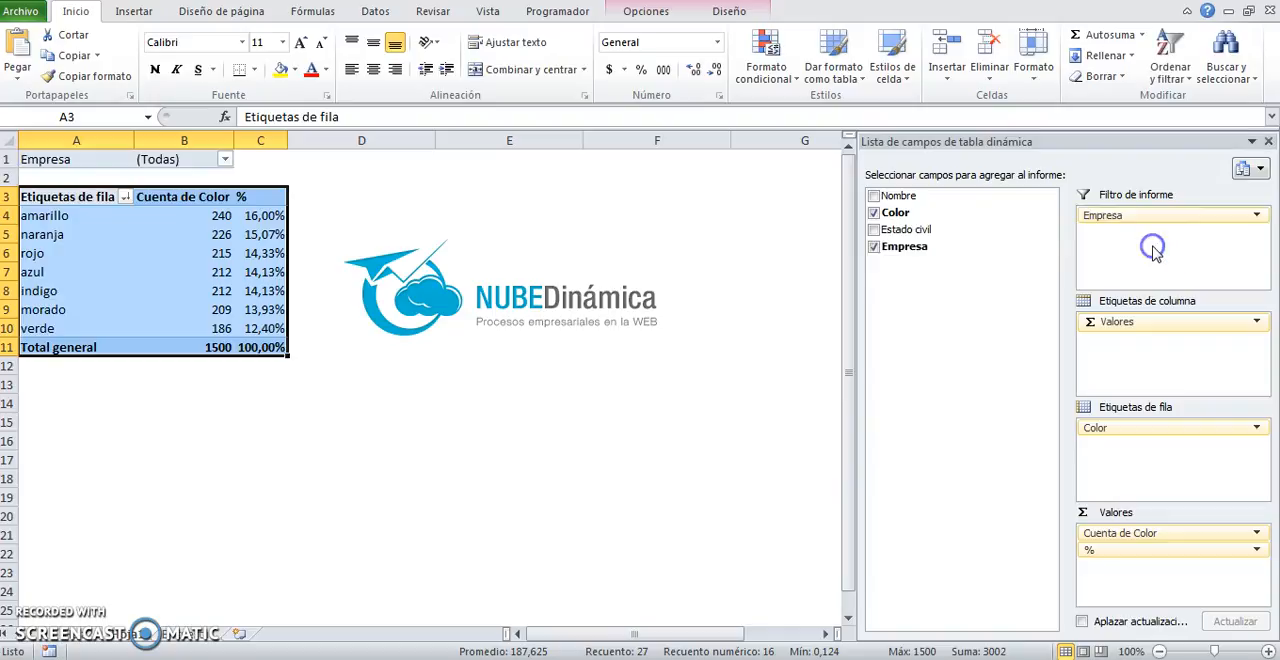
Step: Review the Empresa filter's company list with multiple selection enabled, close it unapplied, and select the counts in B4:B11
click(137, 219)
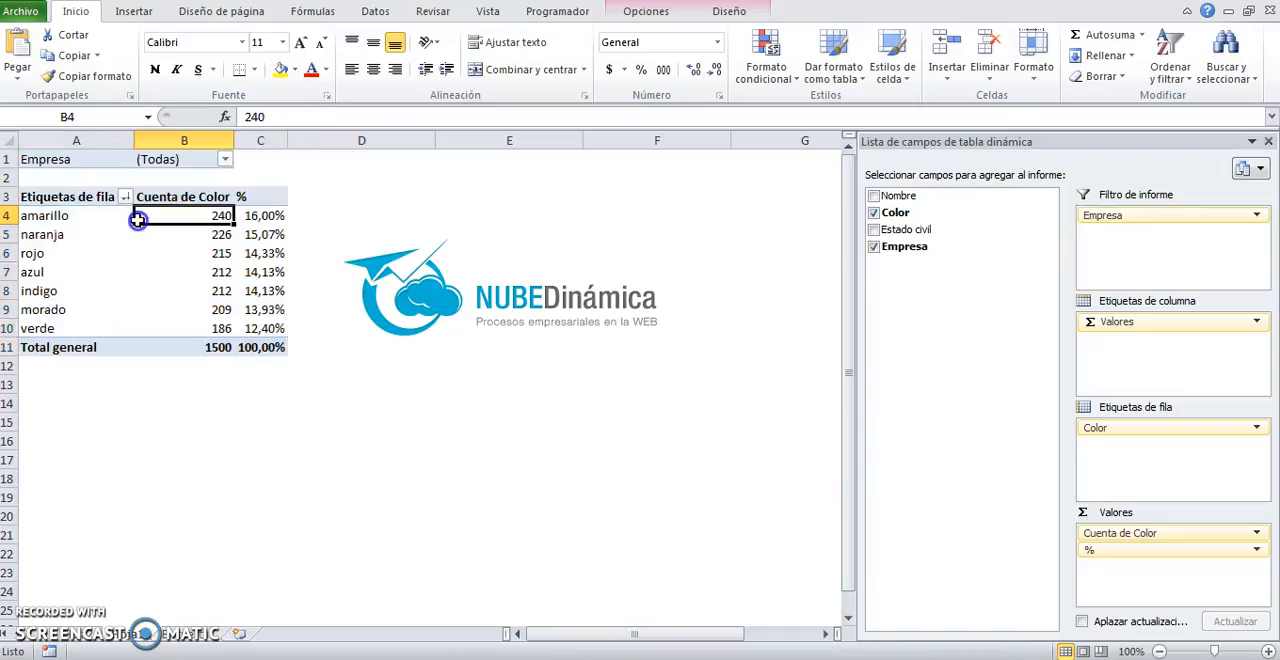
drag(35, 159, 231, 159)
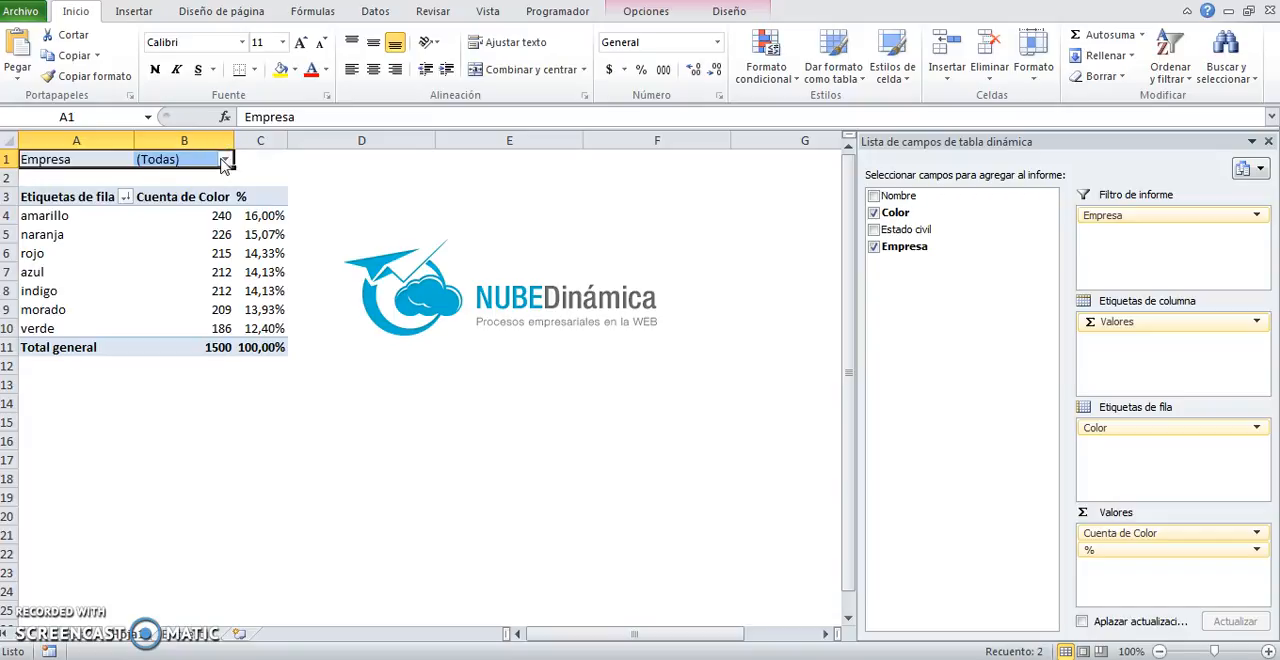
click(223, 159)
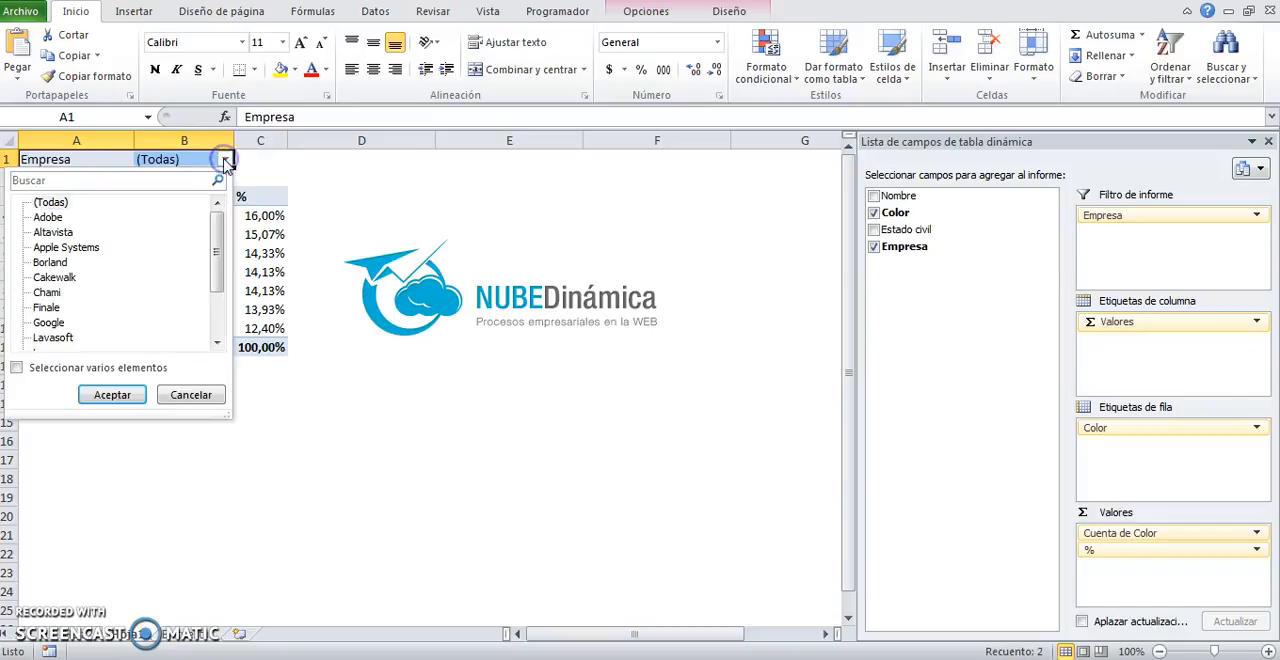
click(15, 368)
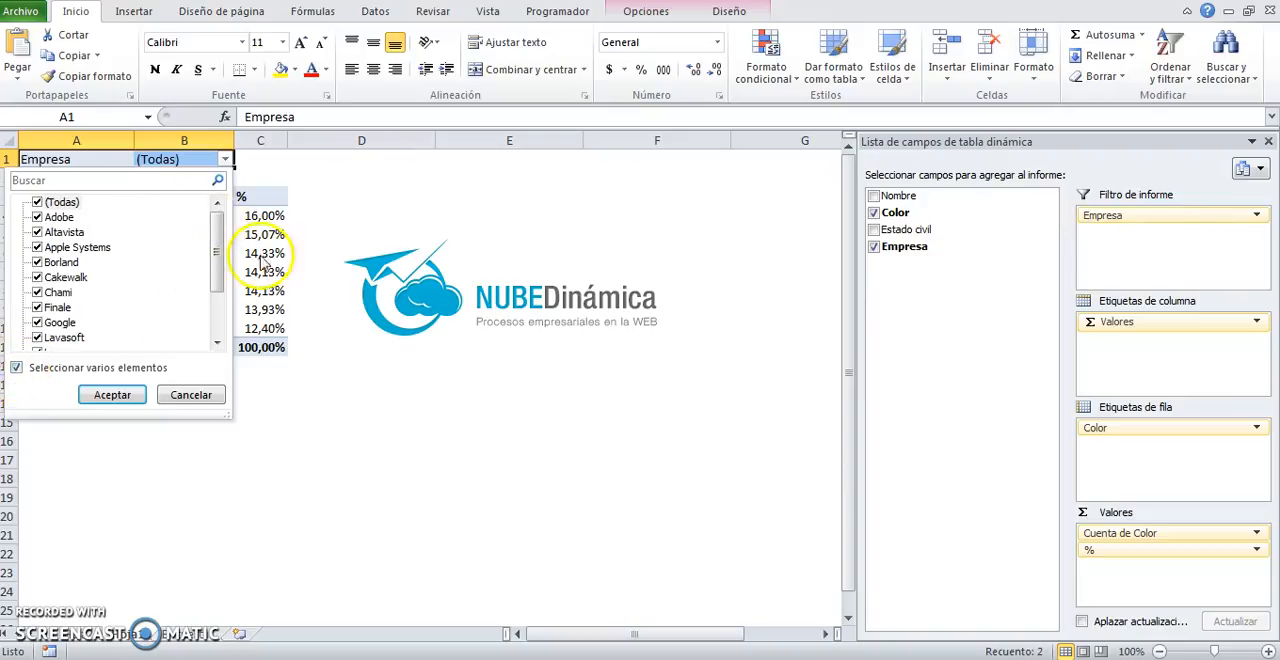
click(358, 396)
drag(214, 216, 220, 347)
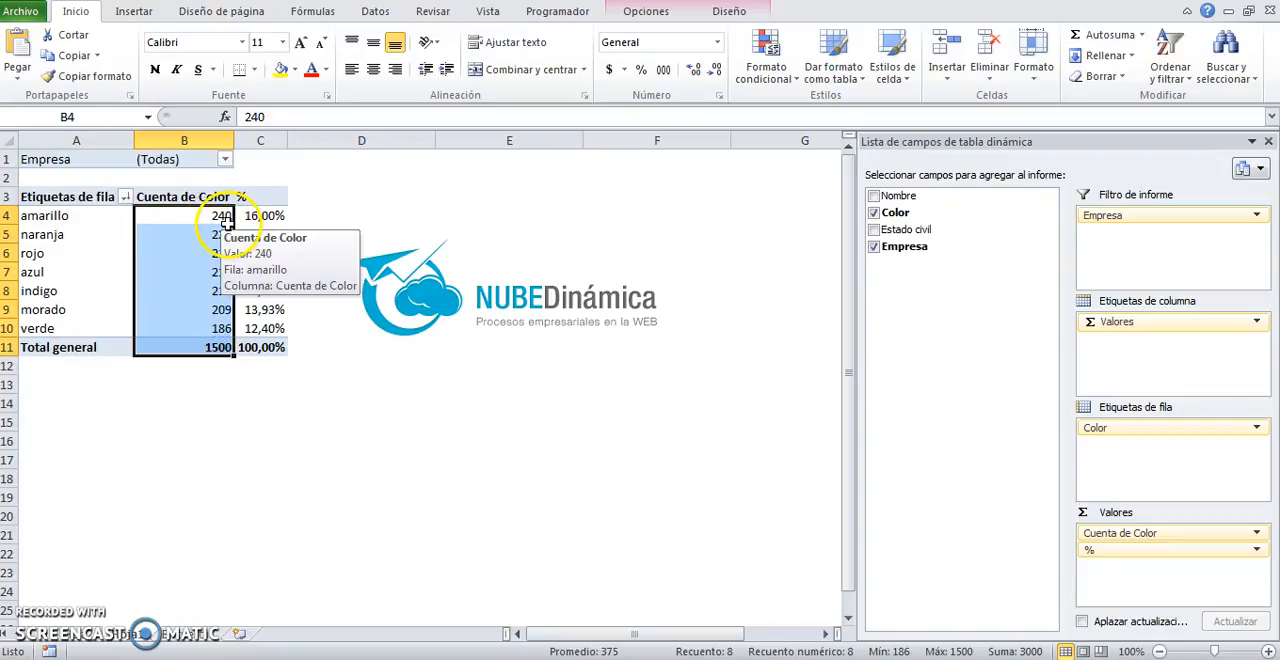
Step: Filter the pivot table by Empresa to Google only using multiple selection, and select the Total general count
click(225, 159)
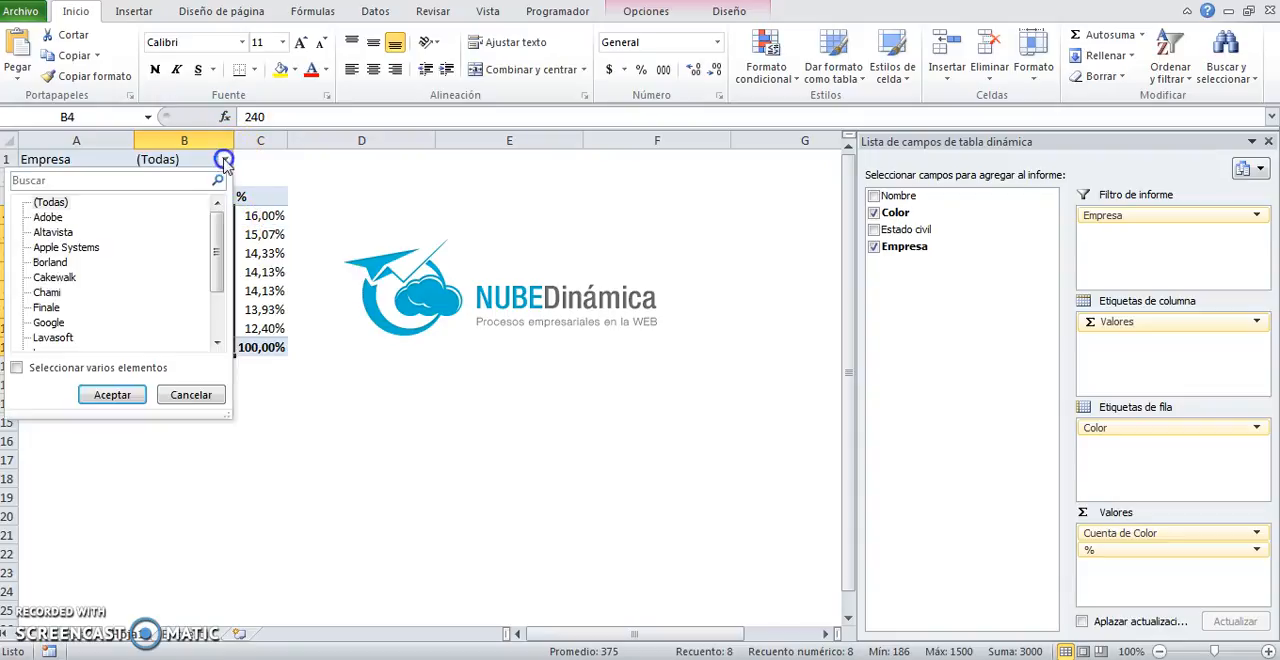
click(18, 370)
click(37, 202)
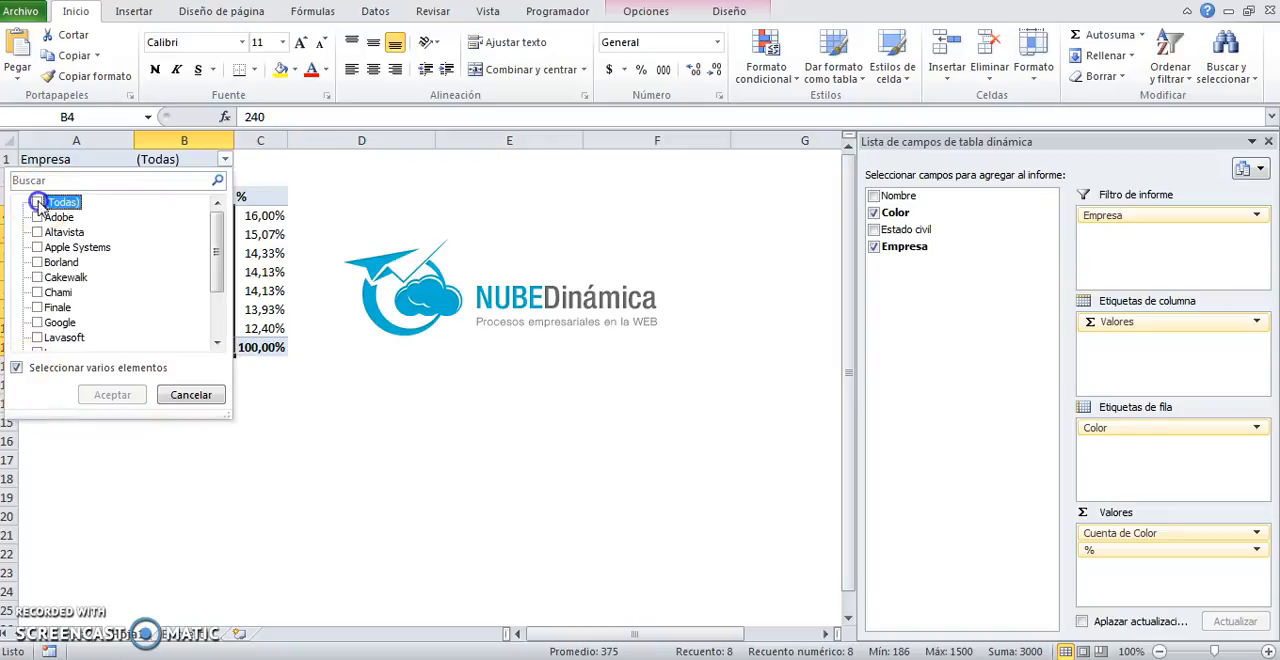
drag(218, 220, 190, 258)
click(37, 292)
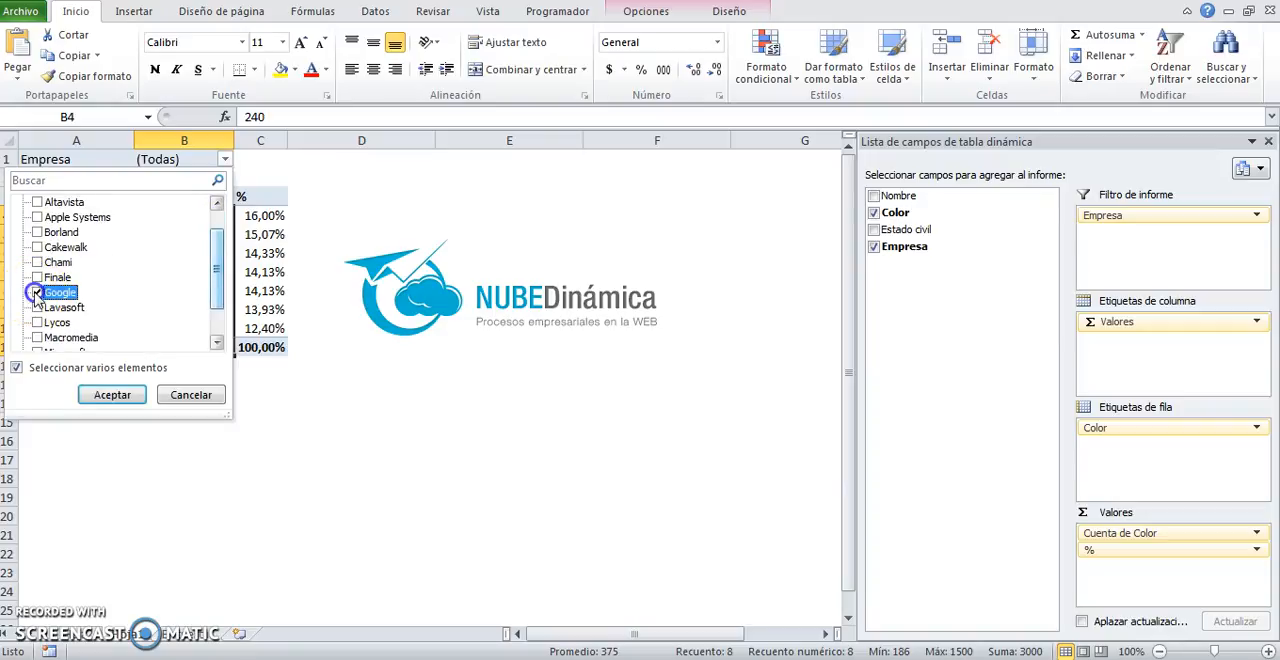
click(104, 394)
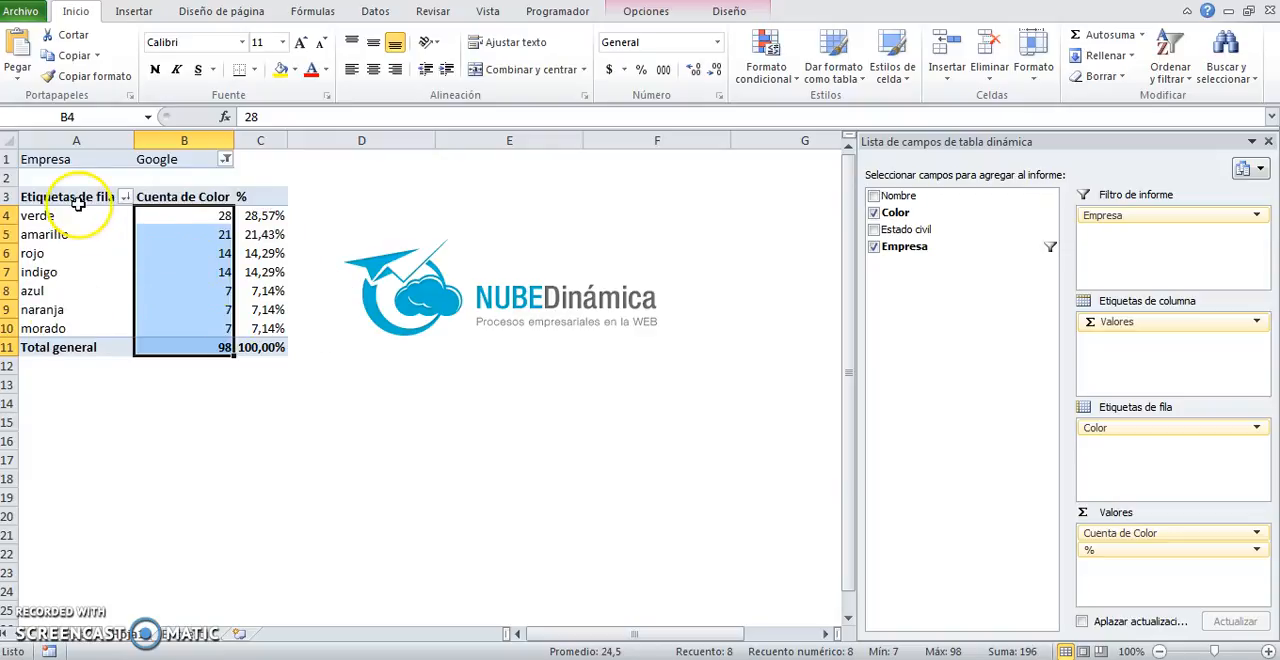
click(216, 348)
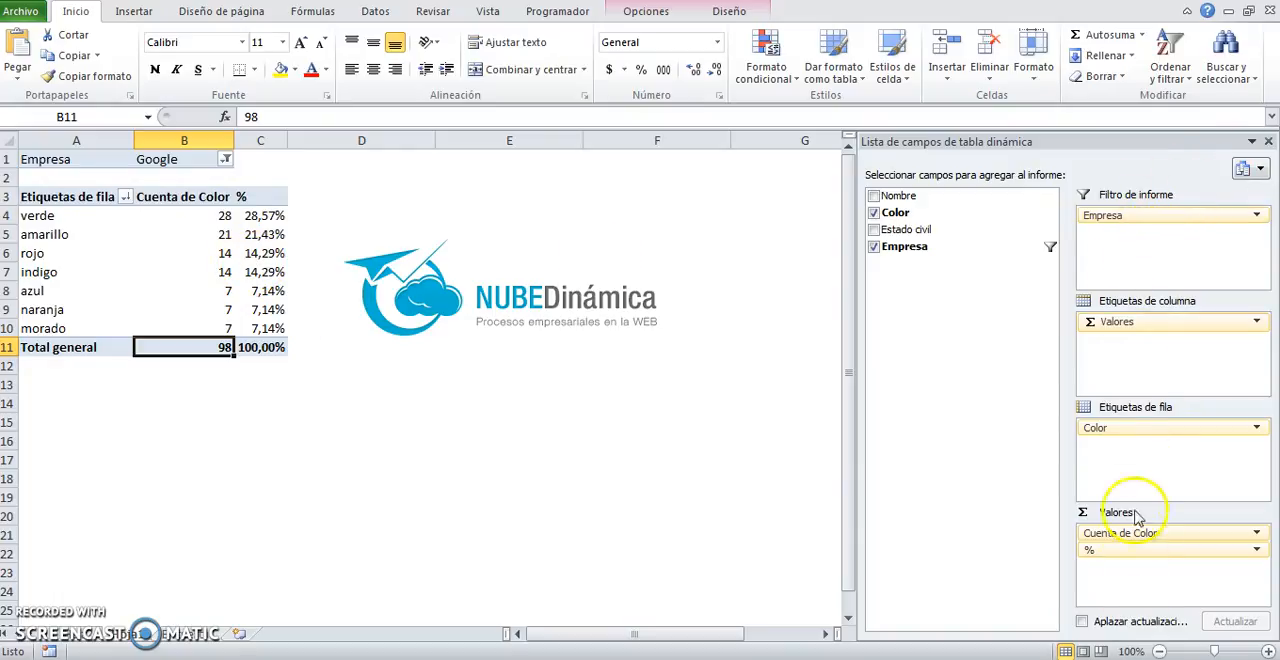
Step: Reset the pivot table's Empresa filter to all companies and select the range A1:C11
click(226, 160)
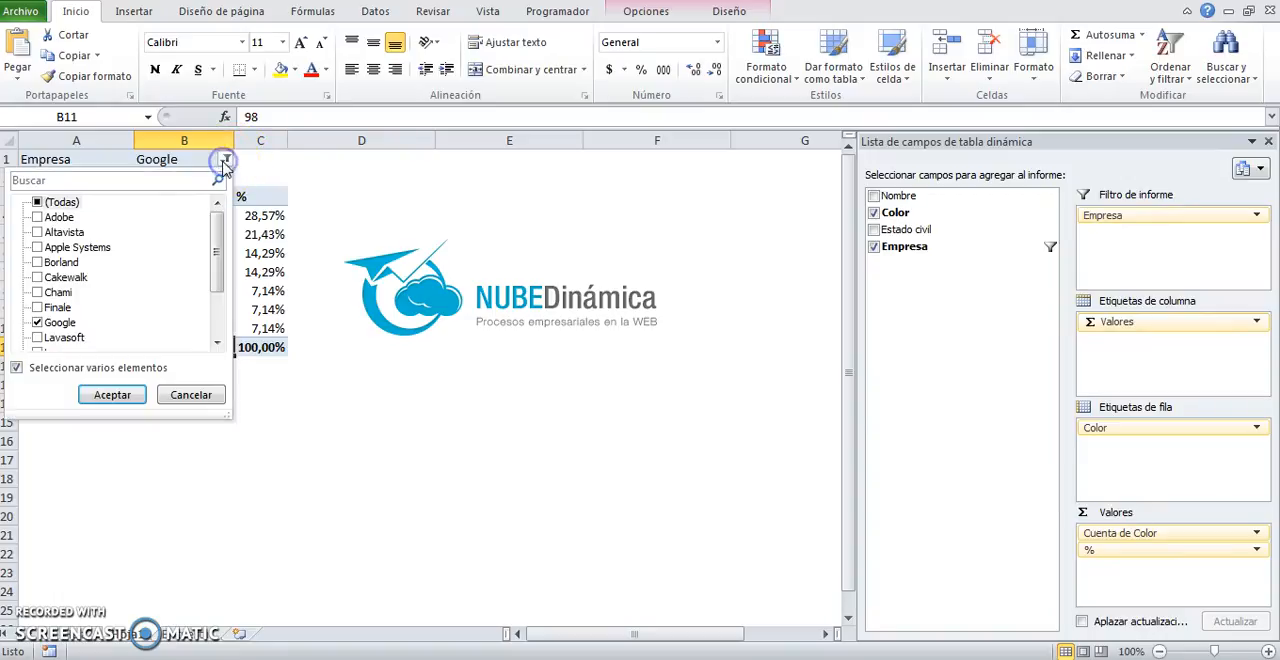
click(110, 397)
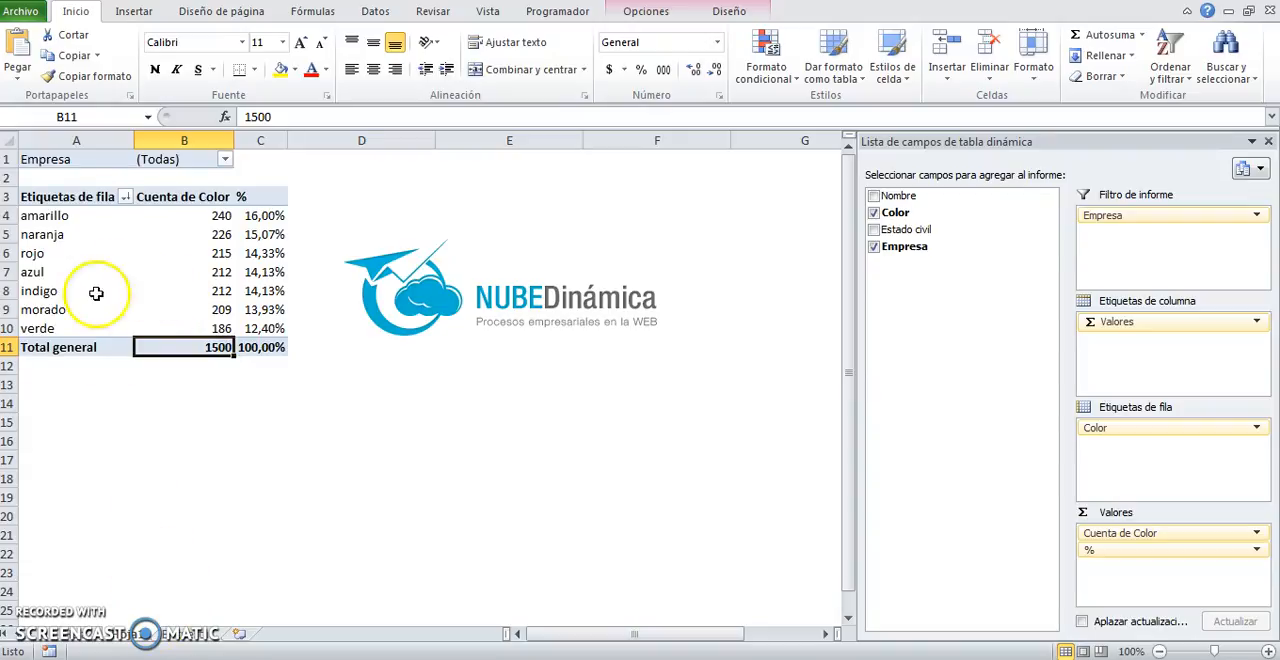
drag(67, 155, 268, 358)
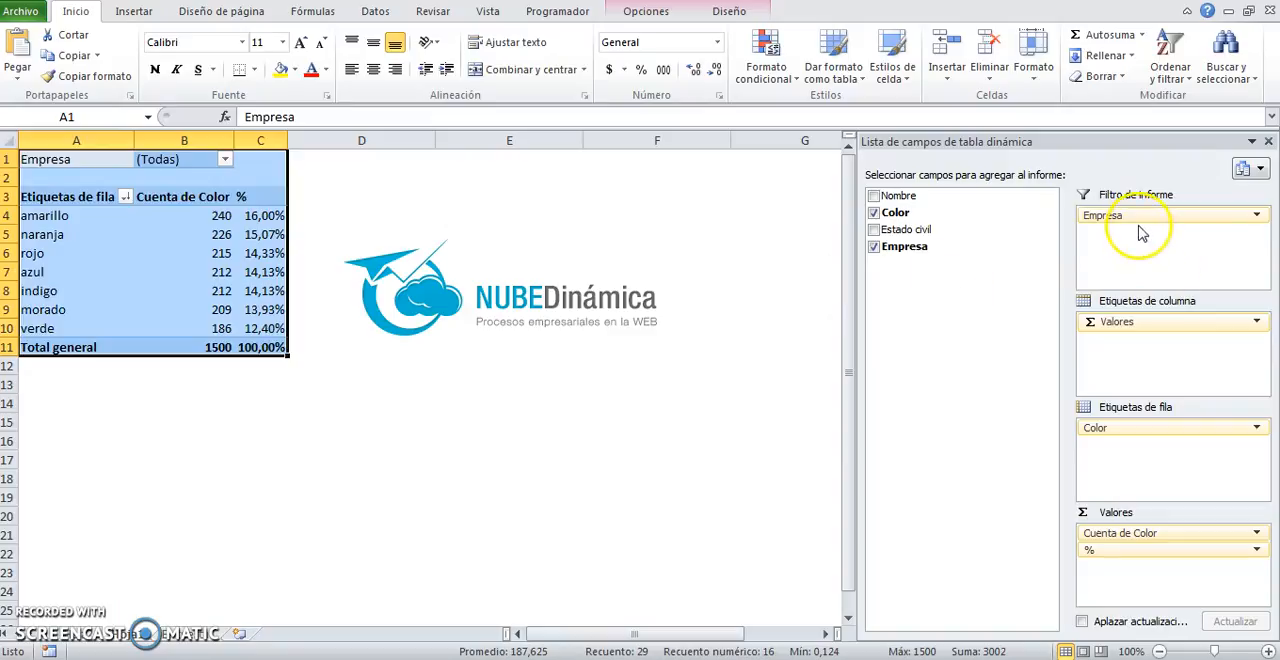
Step: Turn off multiple selection in the Empresa filter and filter the pivot table to Apple Systems
click(226, 160)
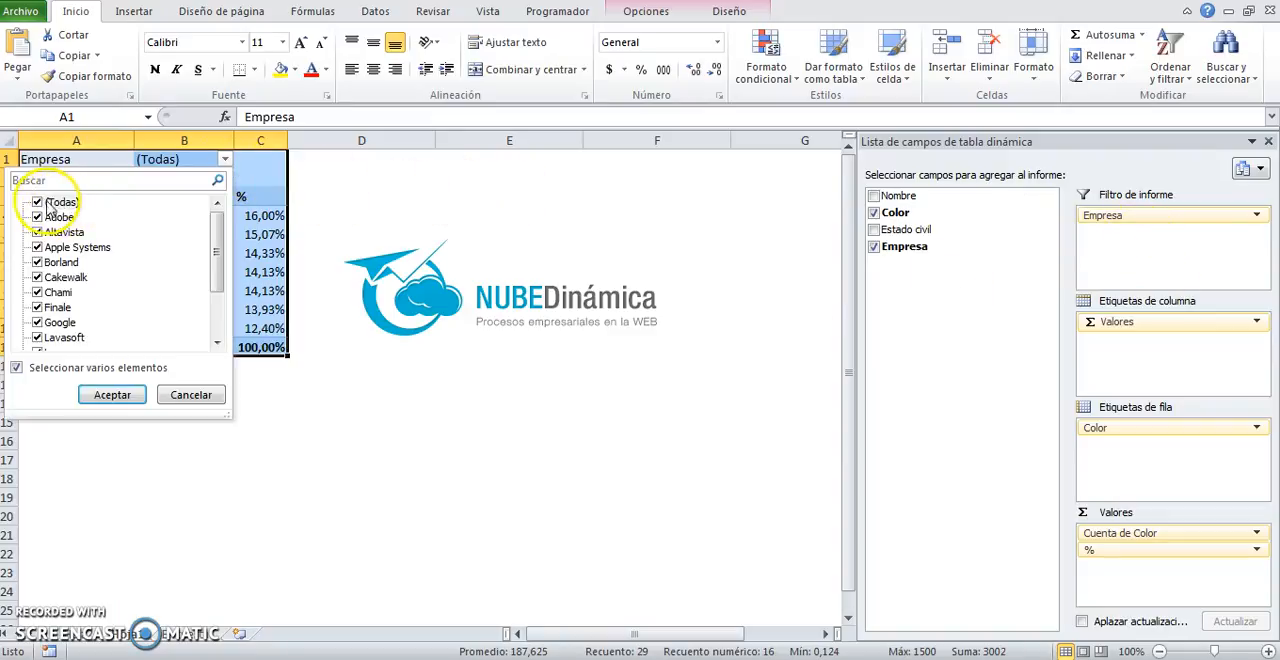
click(36, 203)
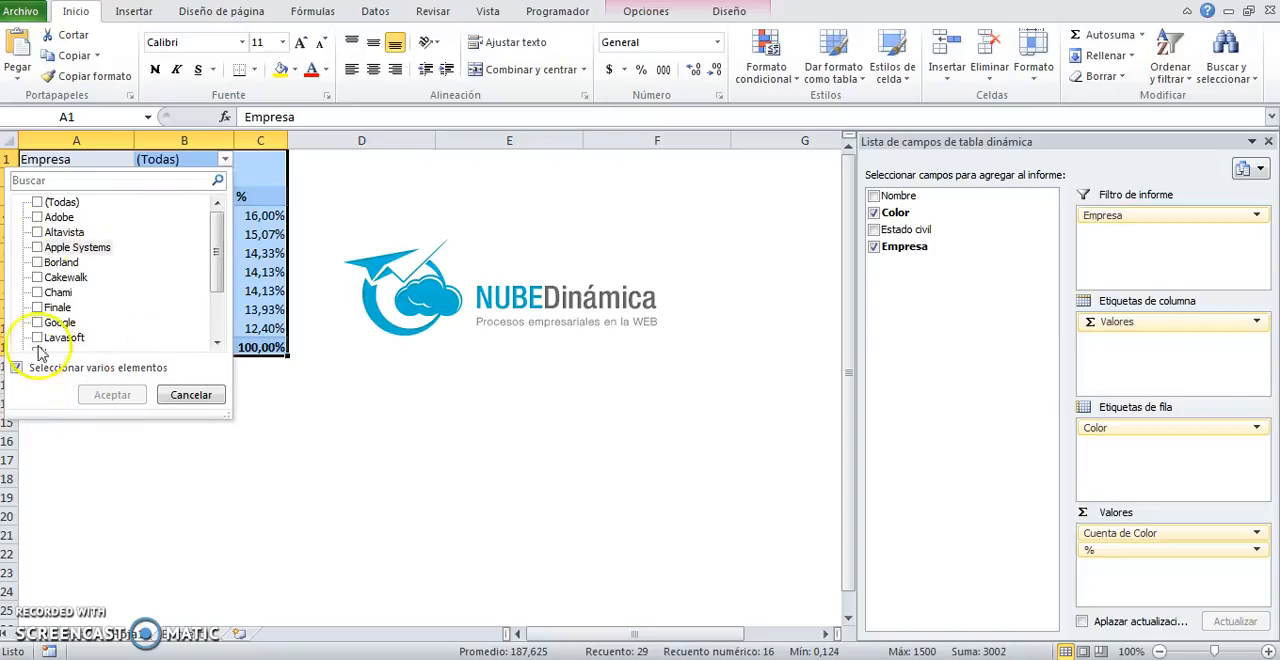
click(36, 203)
click(16, 367)
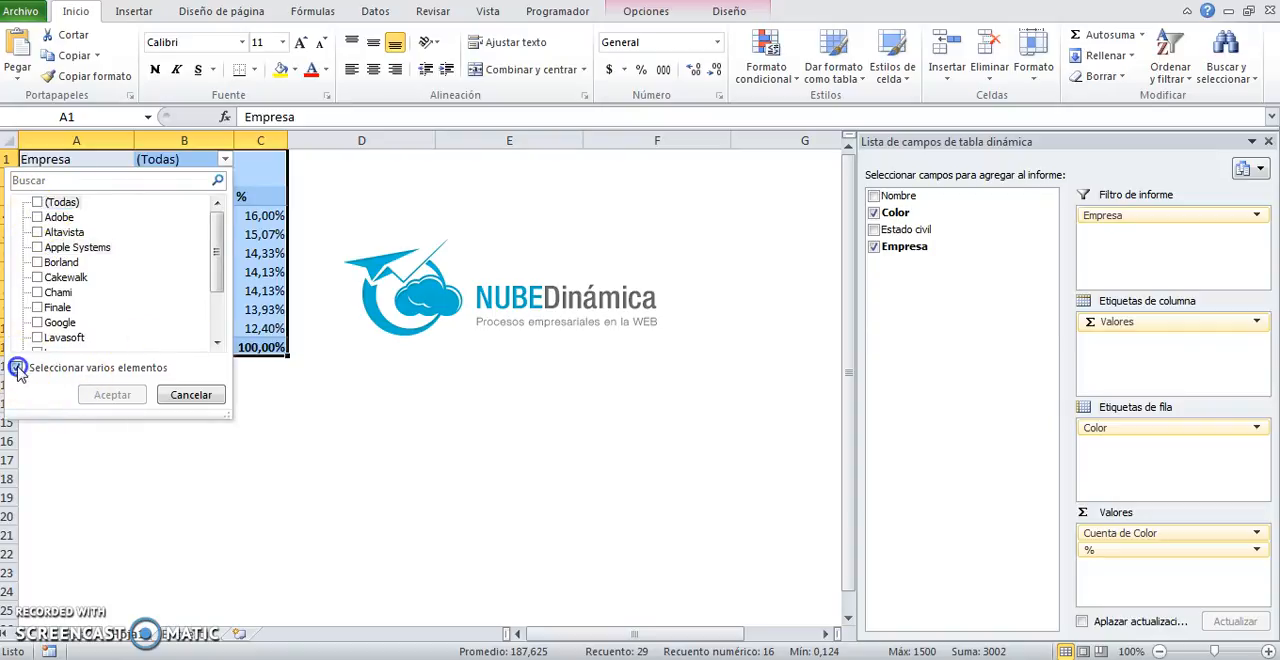
click(42, 247)
click(110, 395)
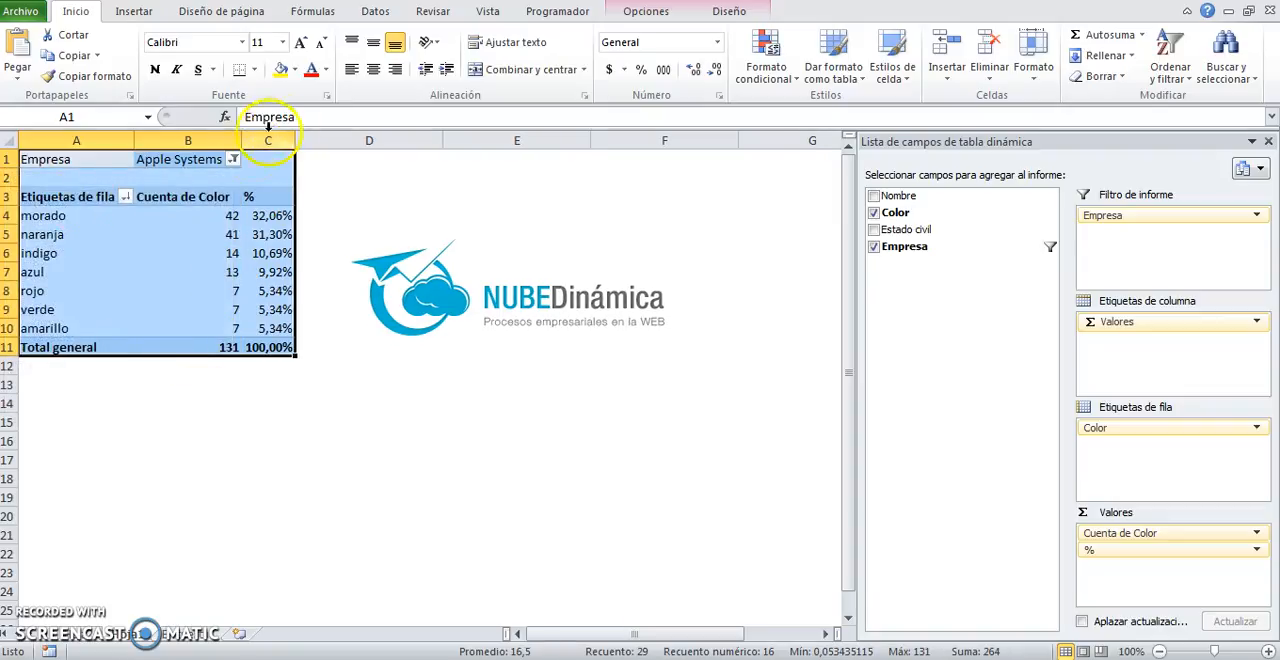
Step: Clear the Apple Systems filter by choosing (Todas) for Empresa, and select the filter cell B1
click(233, 160)
click(62, 203)
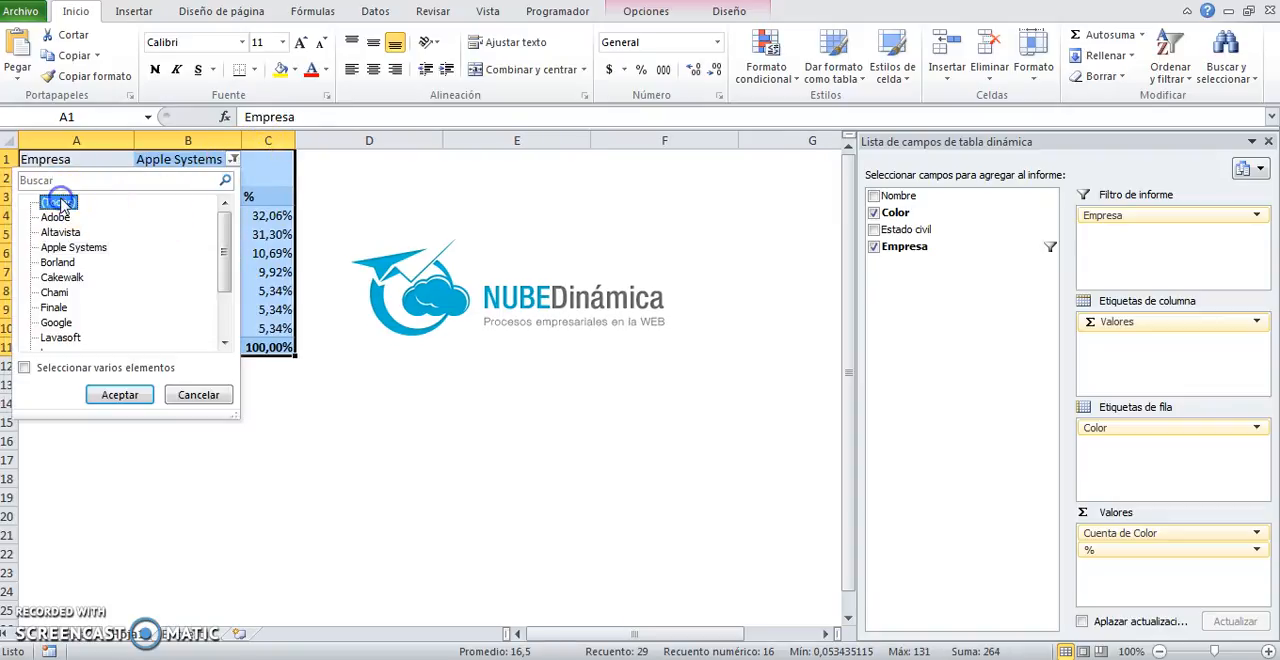
click(119, 395)
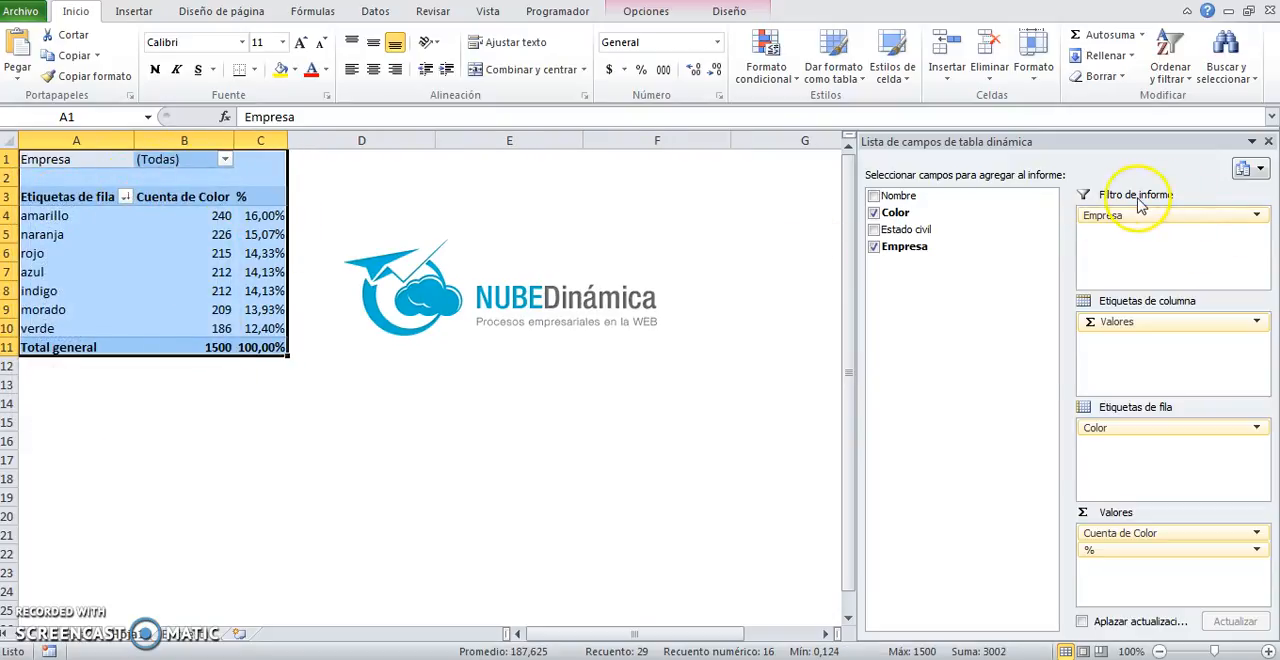
click(183, 159)
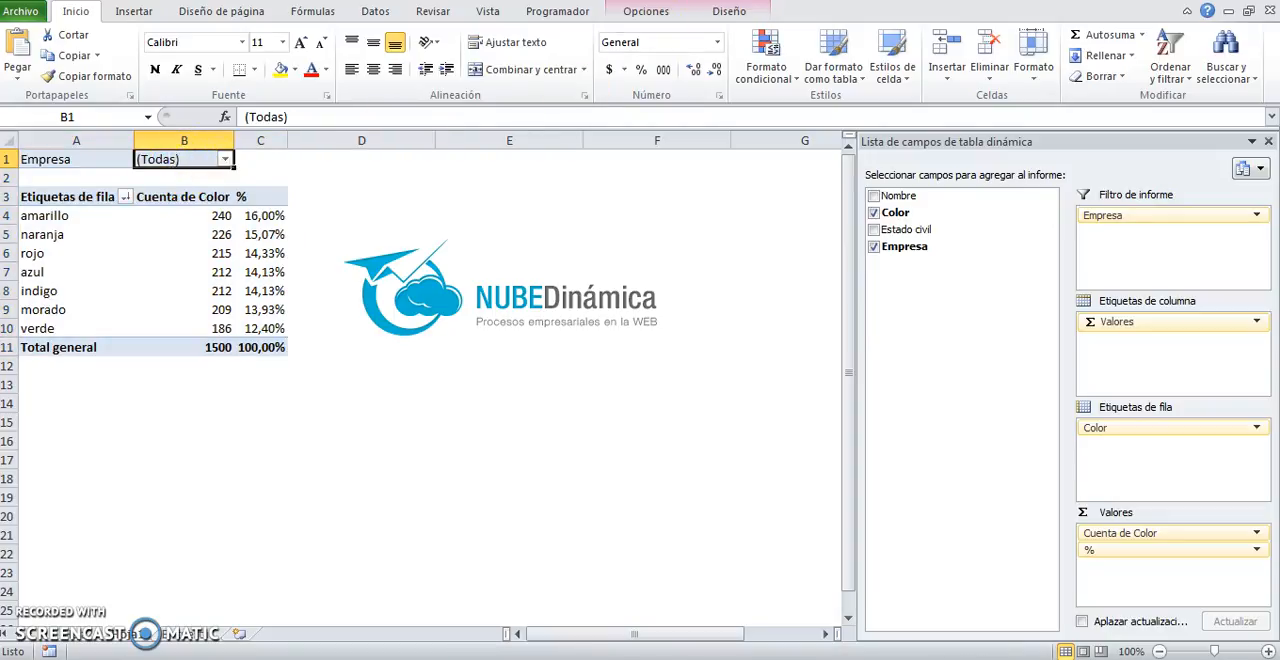
Step: Look over the source data on the Encuesta sheet and return to the pivot table sheet
click(337, 194)
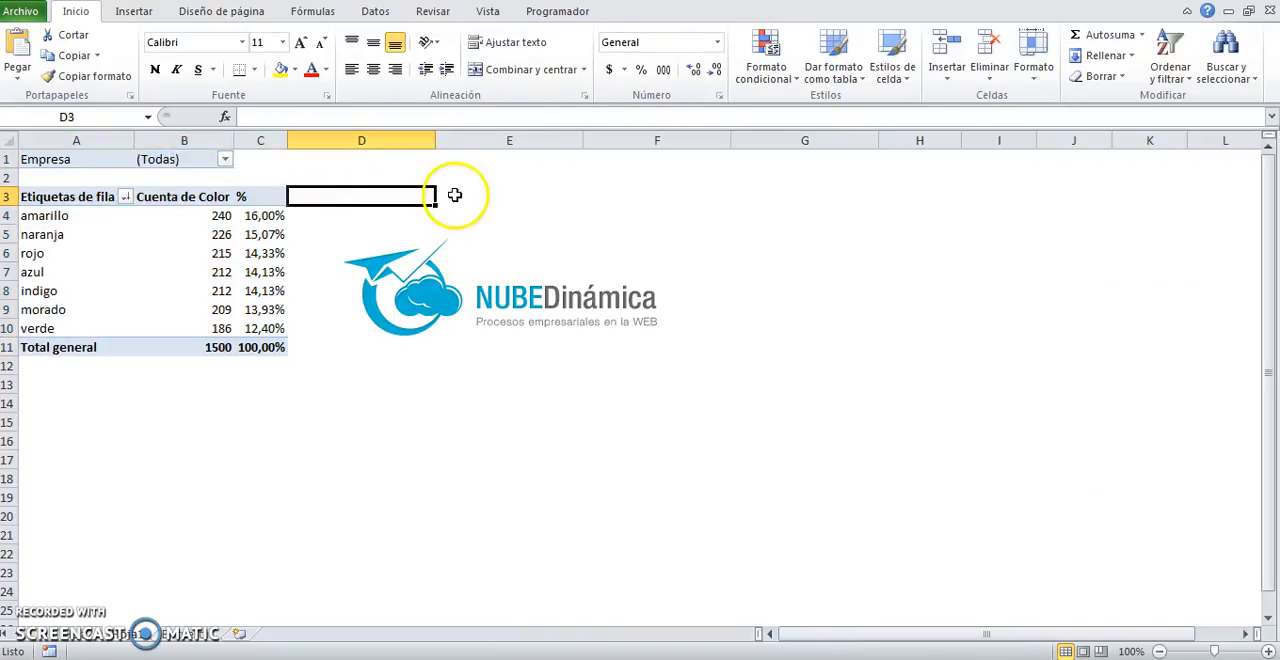
click(206, 194)
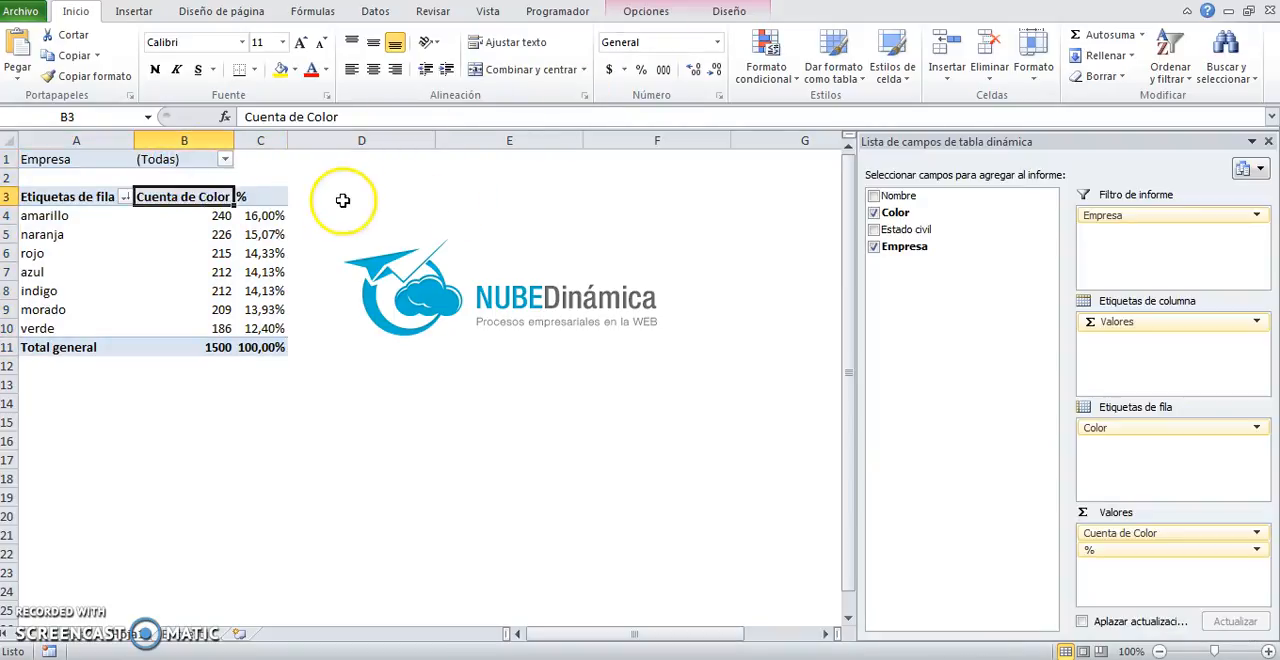
click(185, 641)
click(218, 342)
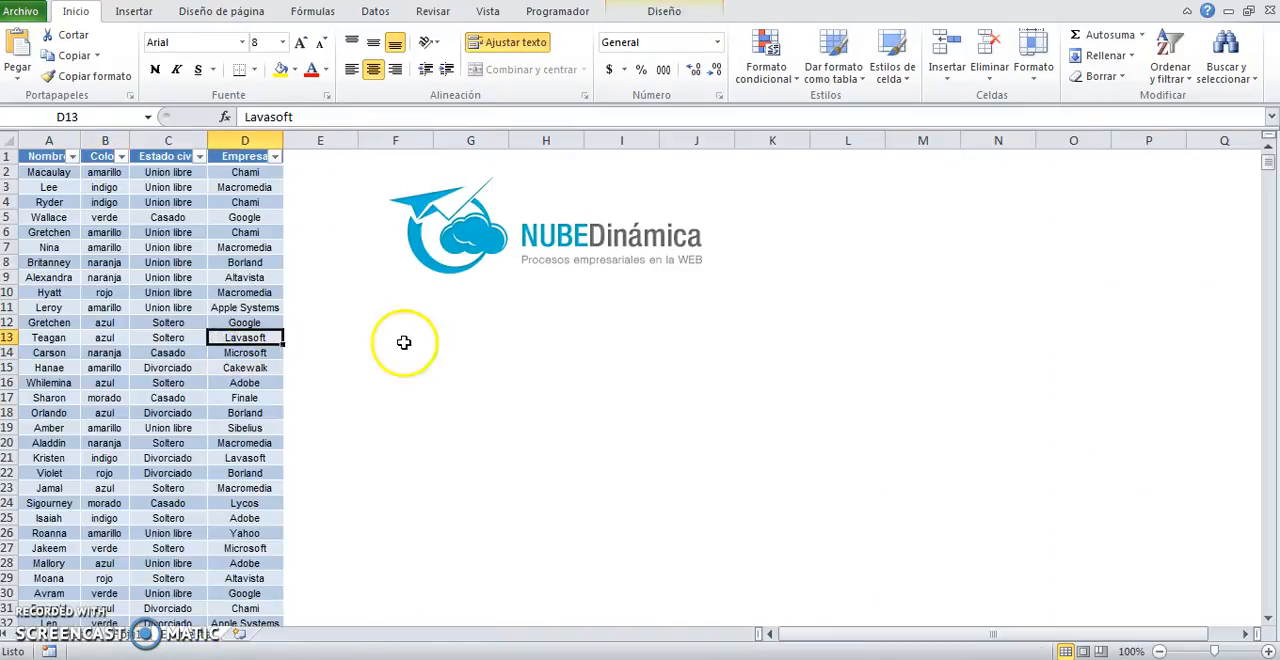
click(471, 412)
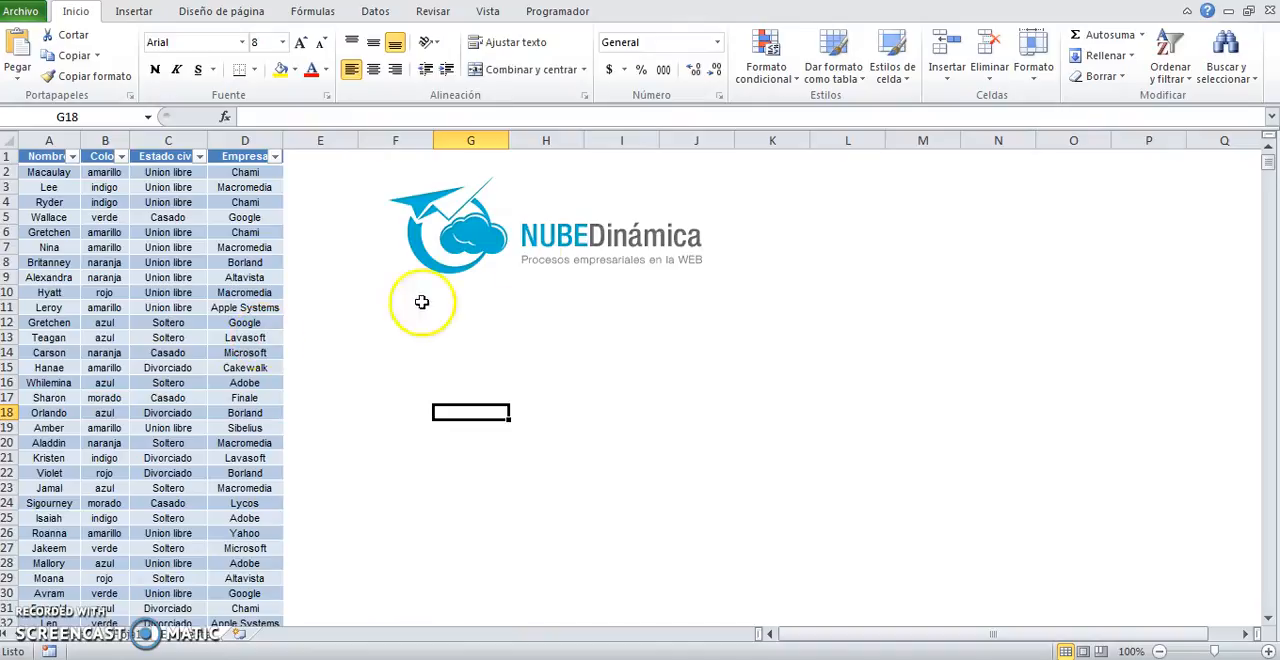
click(127, 641)
click(388, 221)
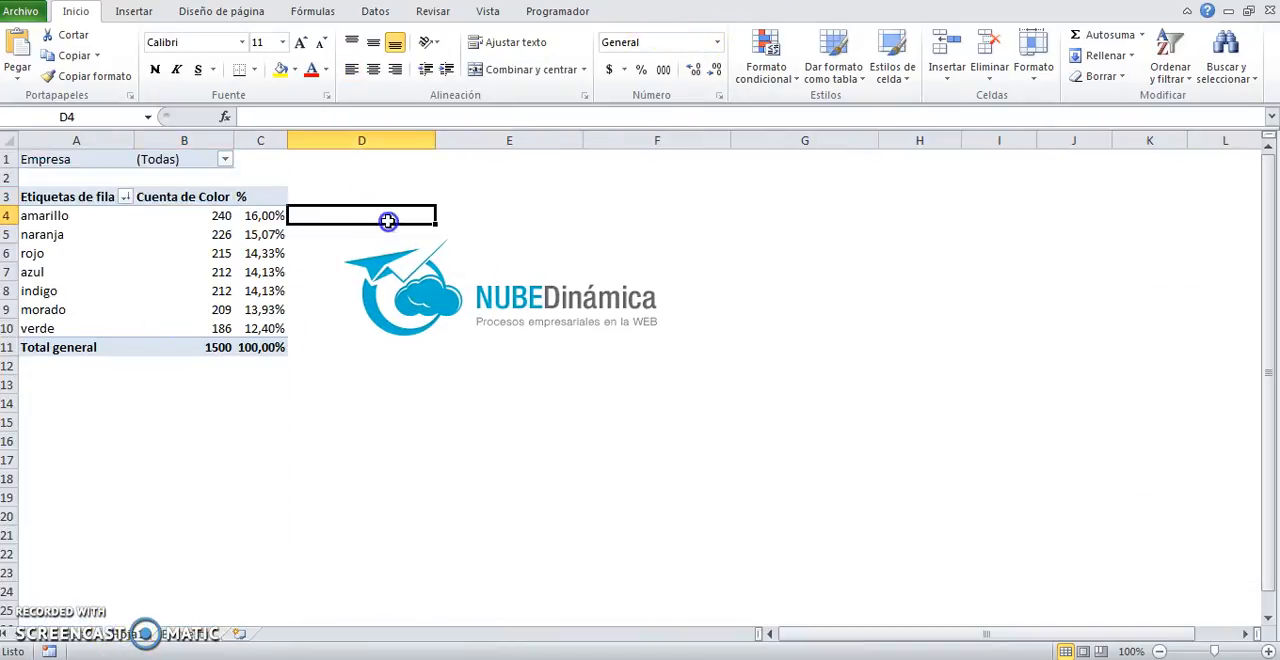
Step: Examine the Options and Design tools available for the pivot table, and deselect the table
click(237, 216)
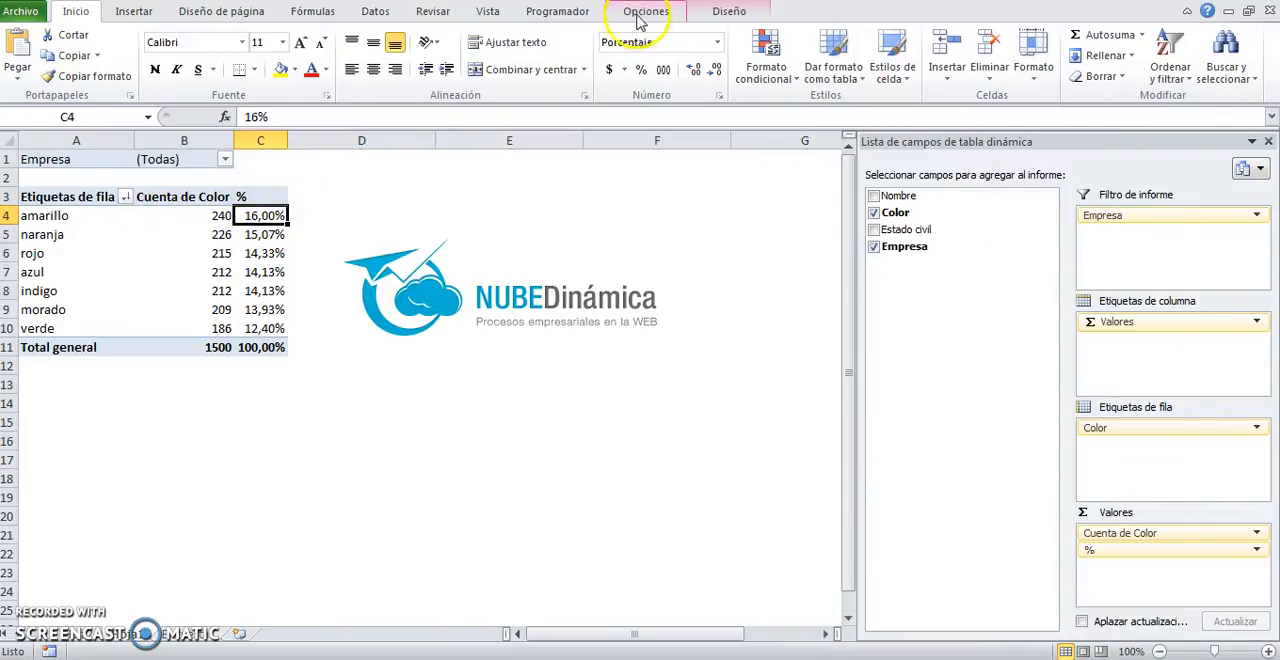
click(640, 14)
click(722, 18)
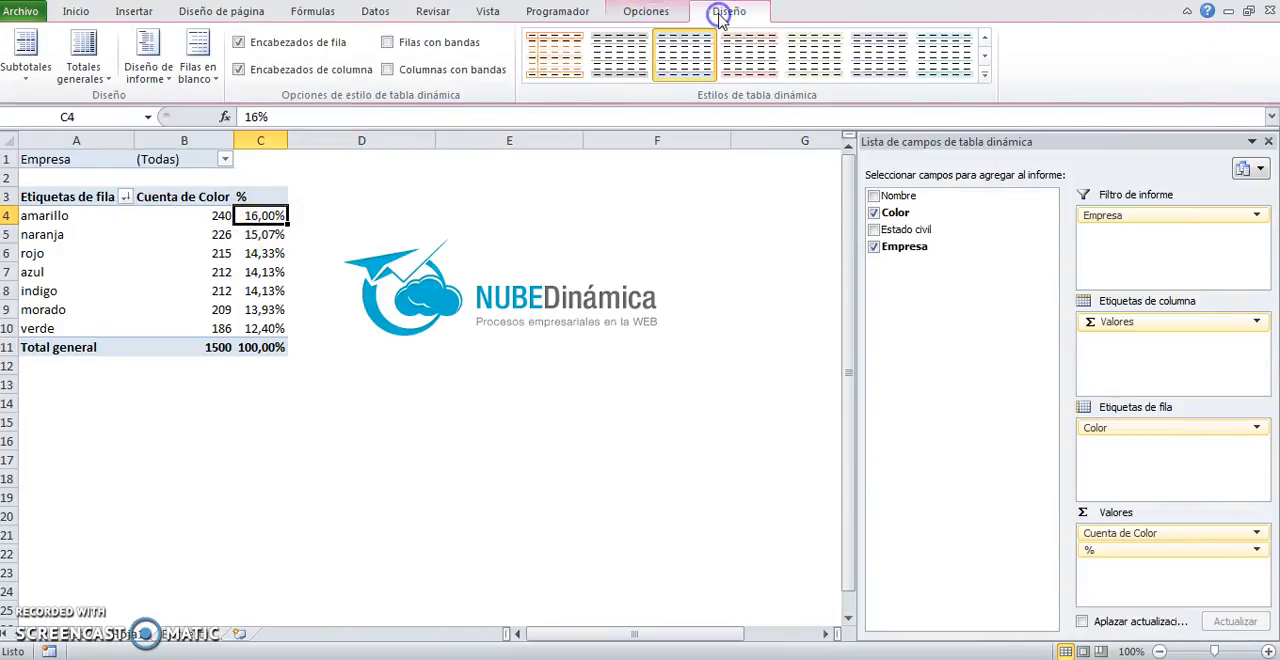
click(661, 17)
click(718, 14)
click(657, 14)
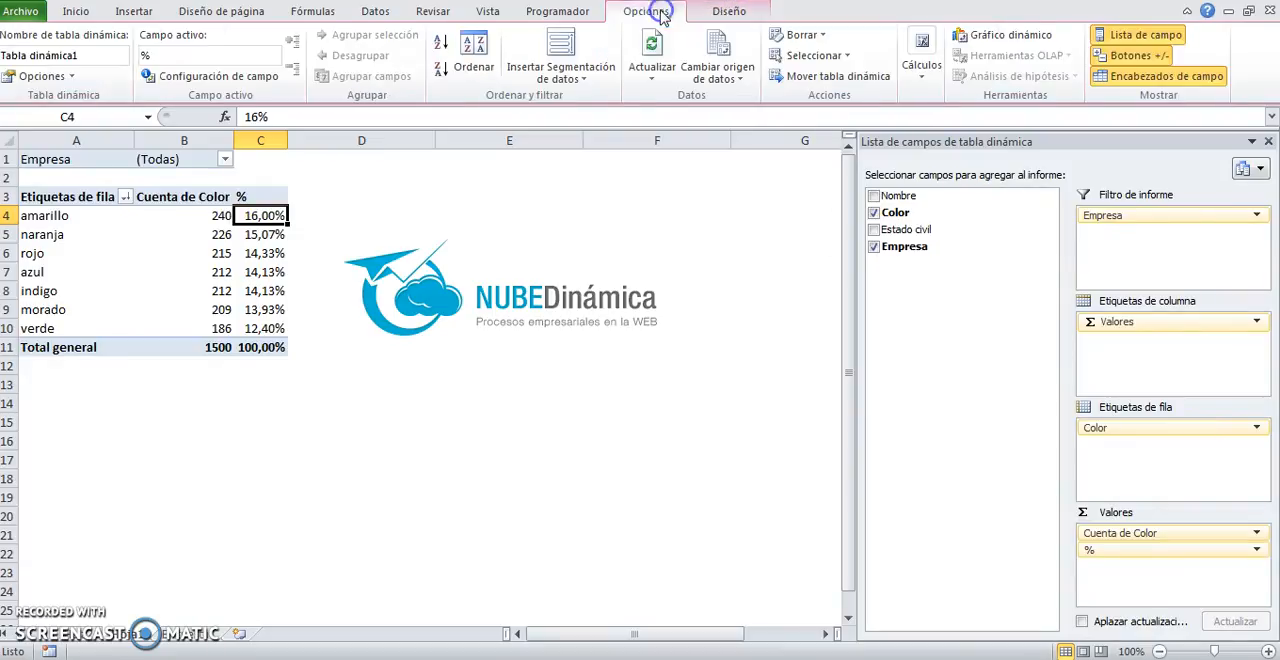
click(380, 192)
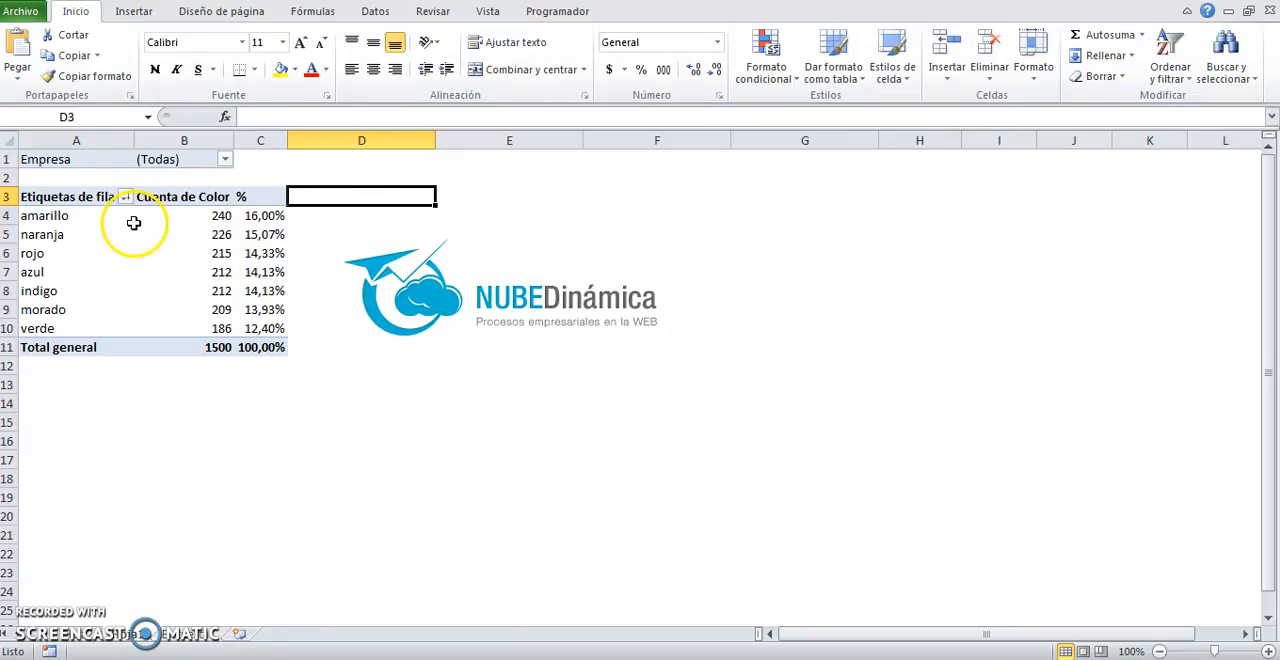
Step: Select the naranja count and view the pivot table's options, closing them without changes
click(211, 231)
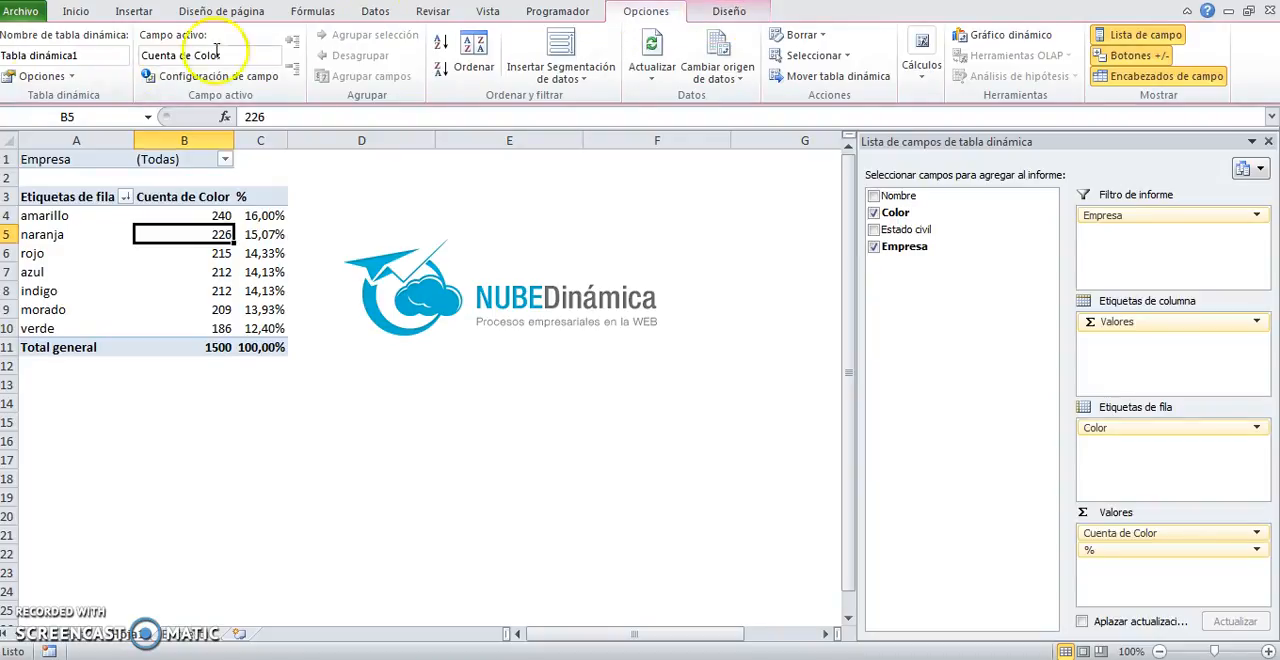
click(40, 77)
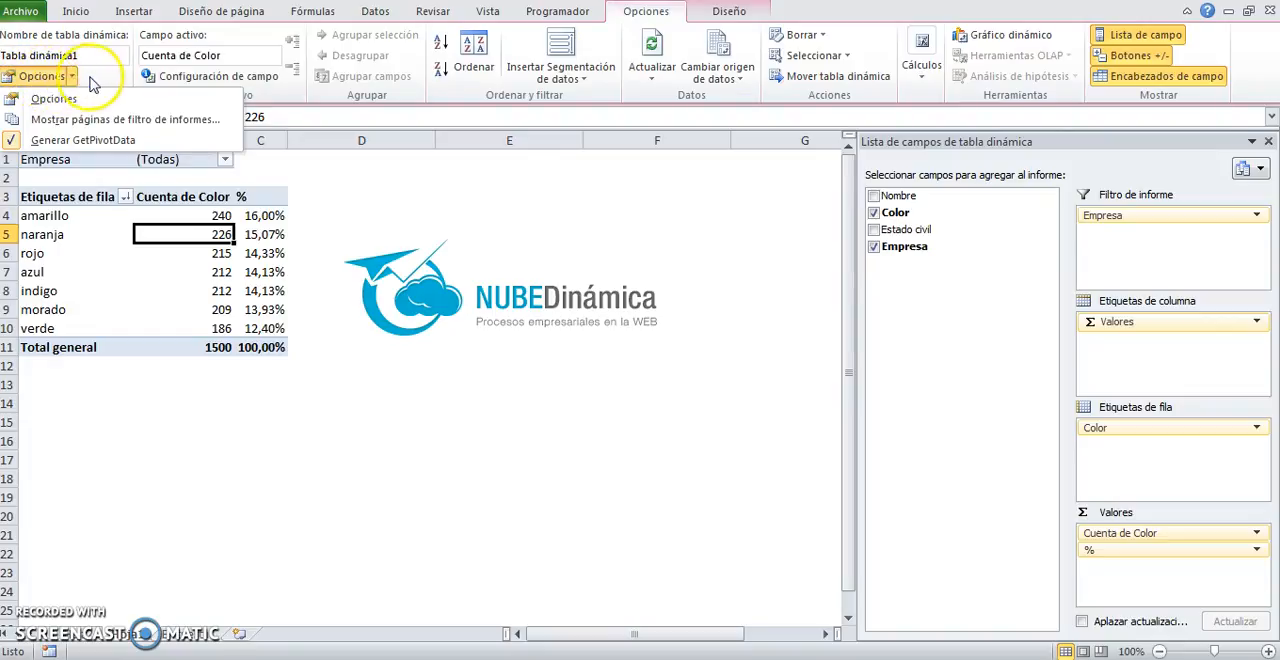
click(42, 80)
click(42, 80)
drag(371, 126, 224, 193)
click(577, 200)
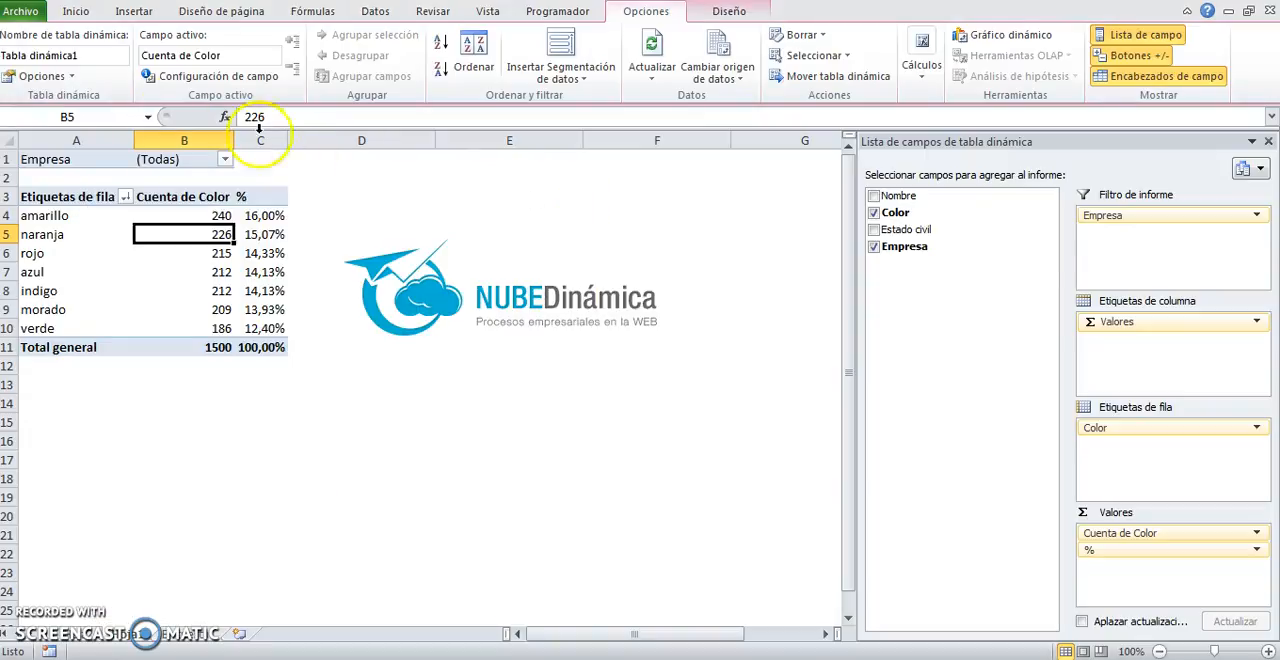
Step: Generate a separate report filter page for each company in the Empresa field
click(72, 78)
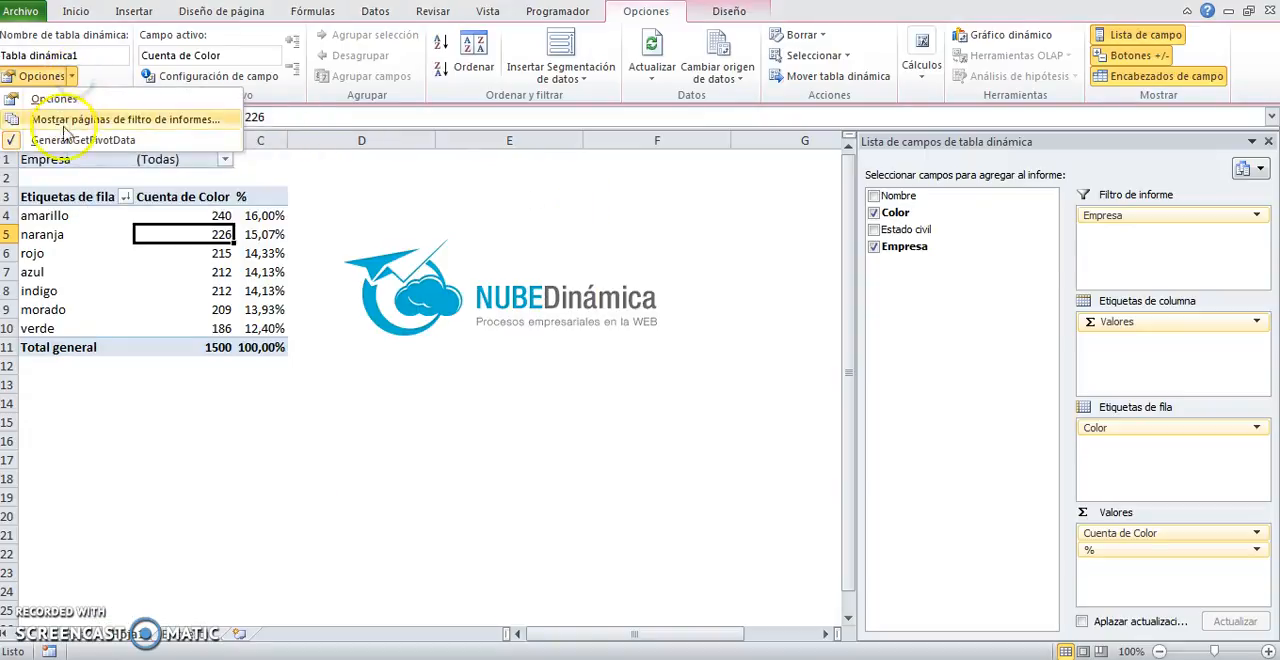
click(122, 121)
drag(280, 336, 437, 367)
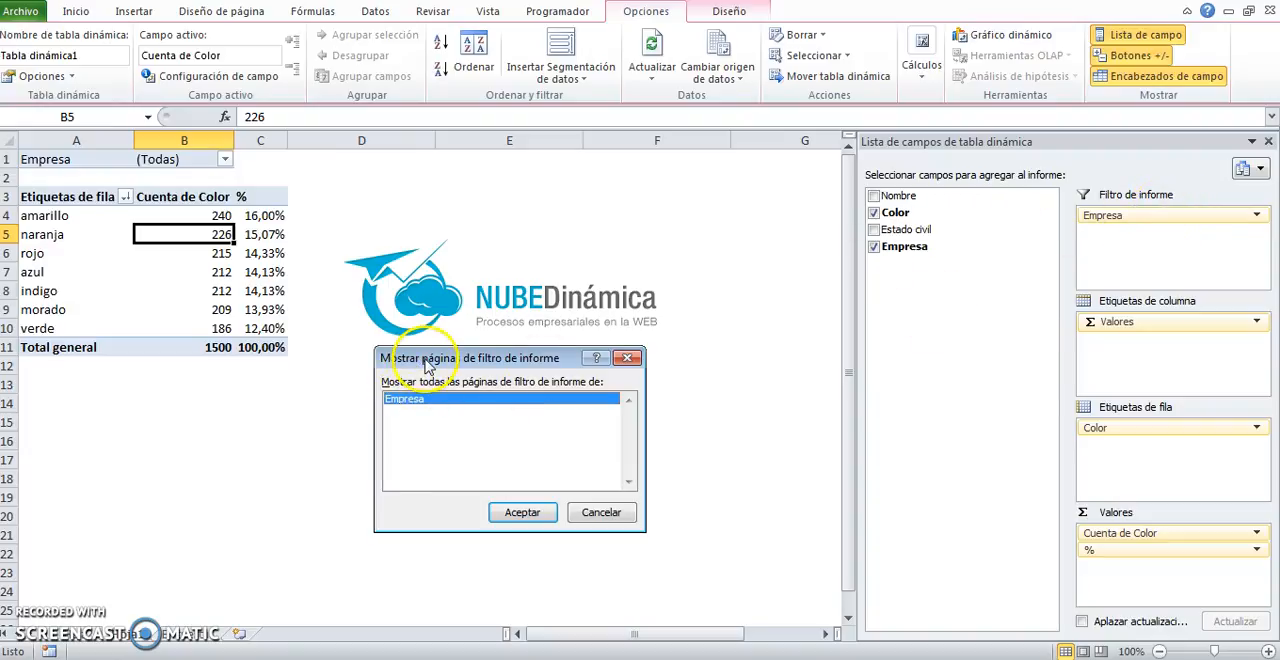
drag(428, 359, 340, 345)
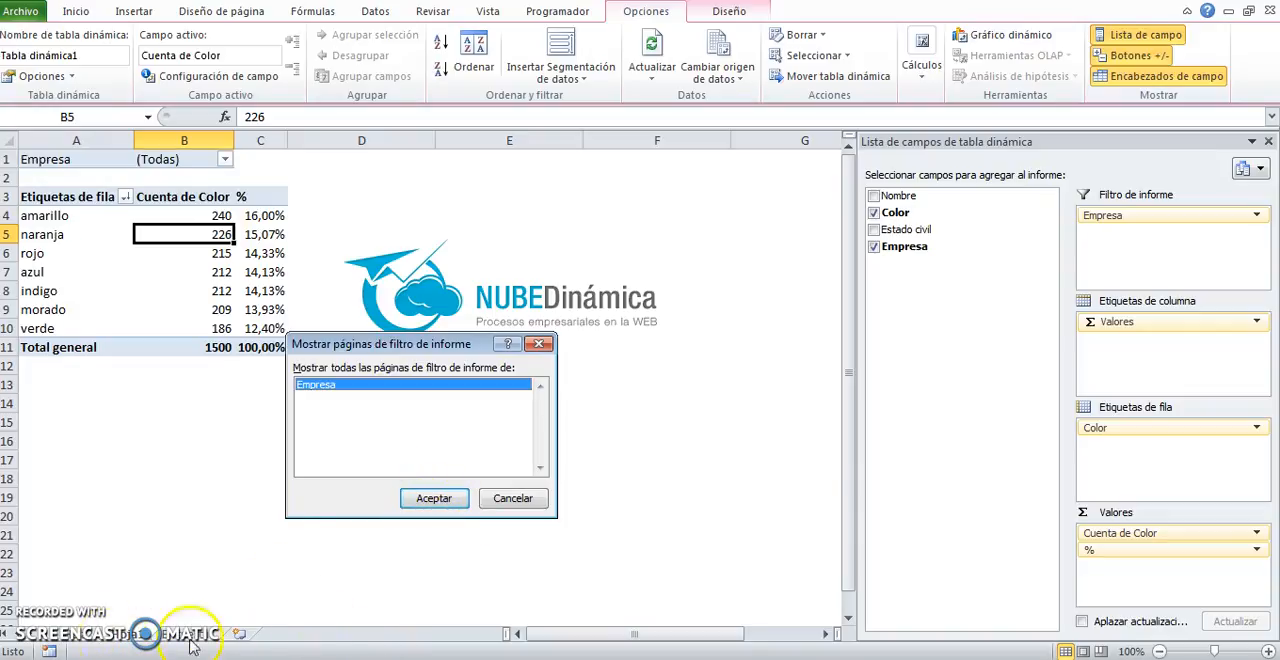
click(430, 498)
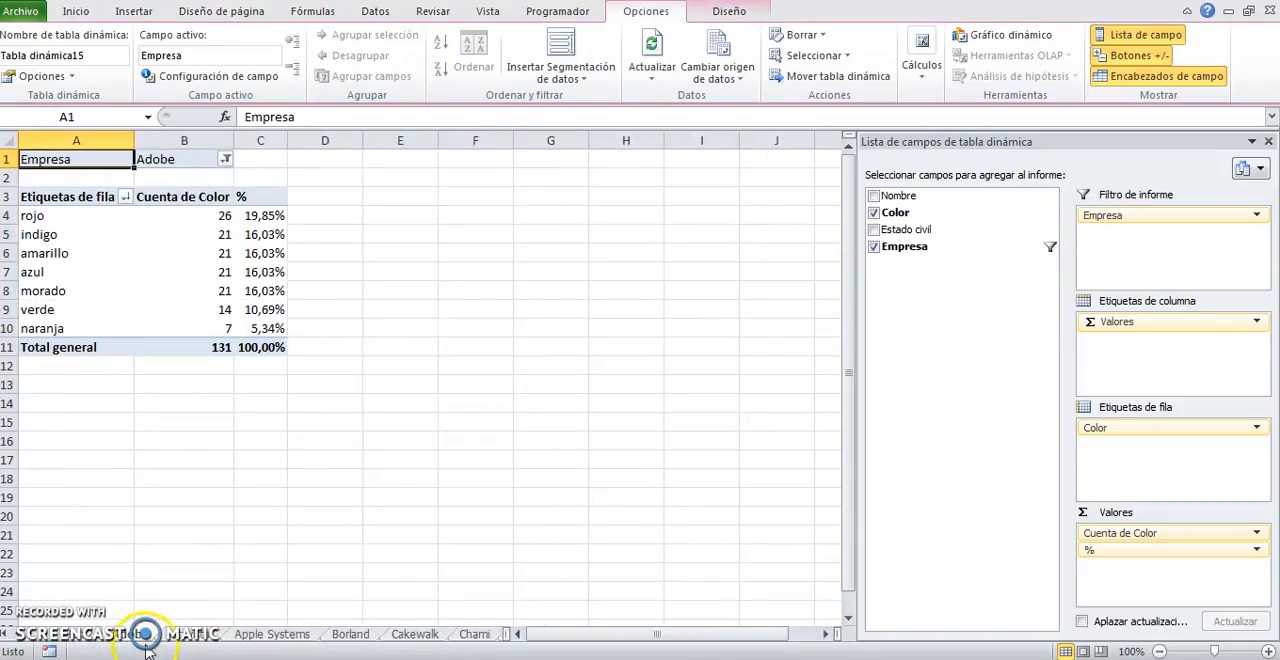
Step: Review the generated company sheets, including Apple Systems, Borland, Cakewalk and Chami
click(272, 634)
click(350, 634)
click(414, 634)
click(474, 634)
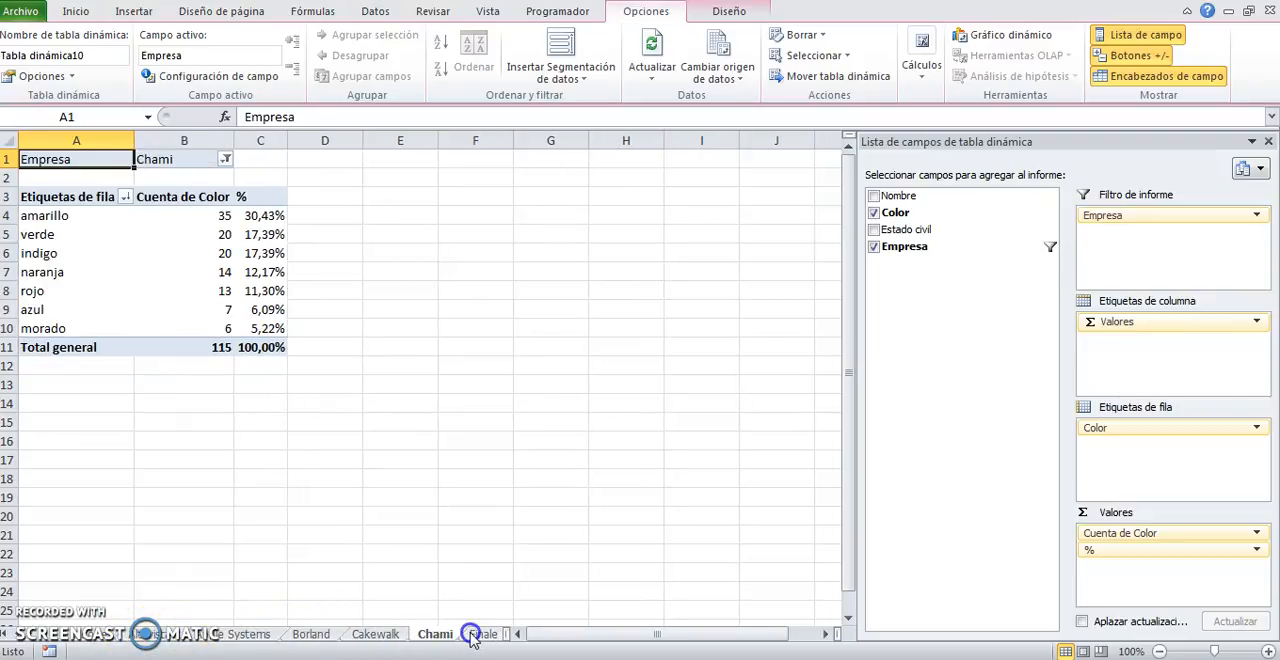
click(378, 634)
click(311, 634)
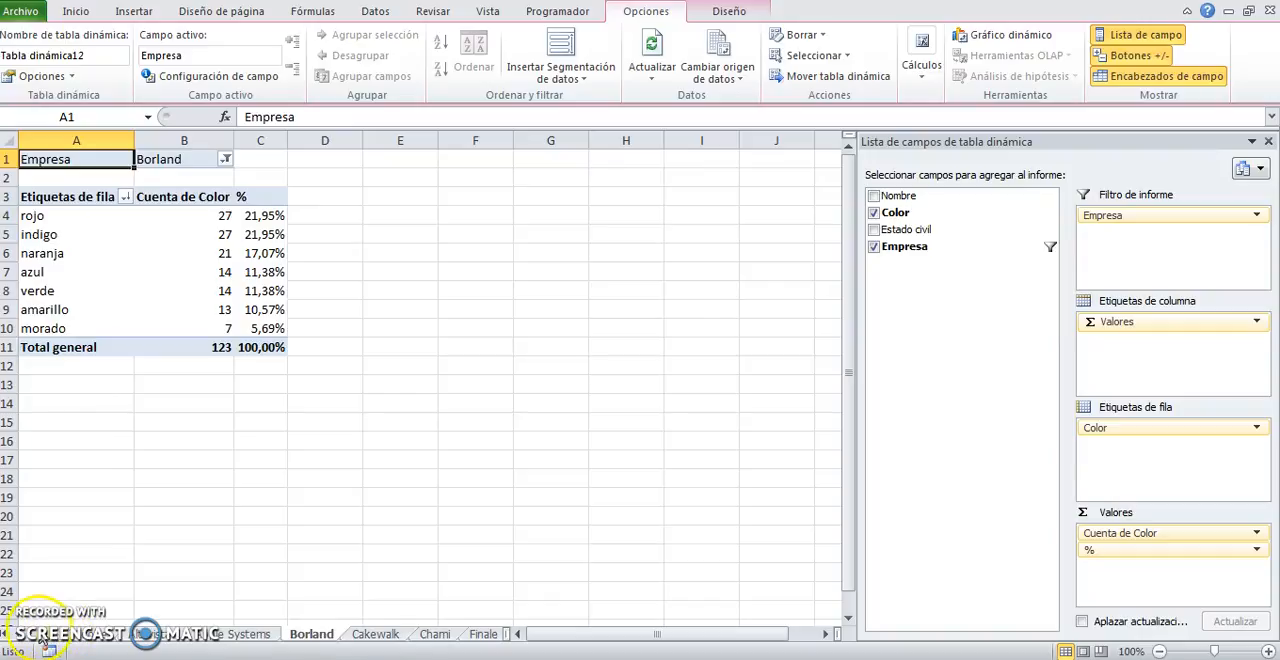
Step: Go to the Encuesta source sheet and select cell C8 in the data table
click(40, 636)
click(398, 635)
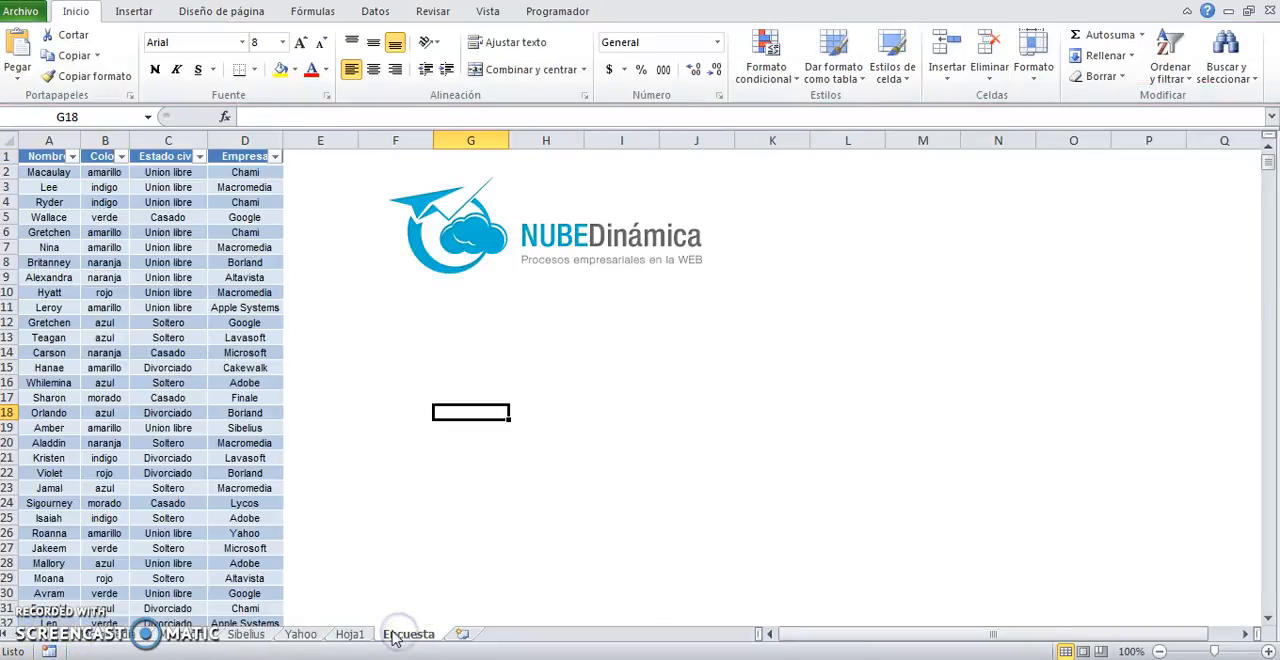
click(135, 263)
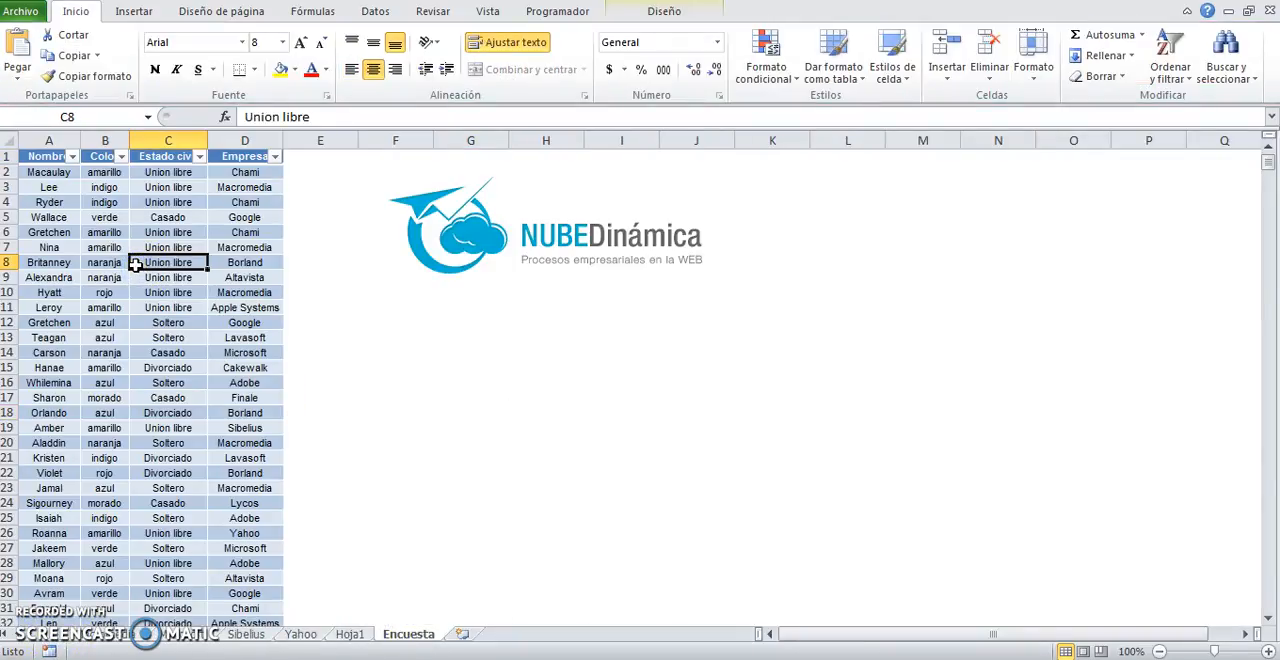